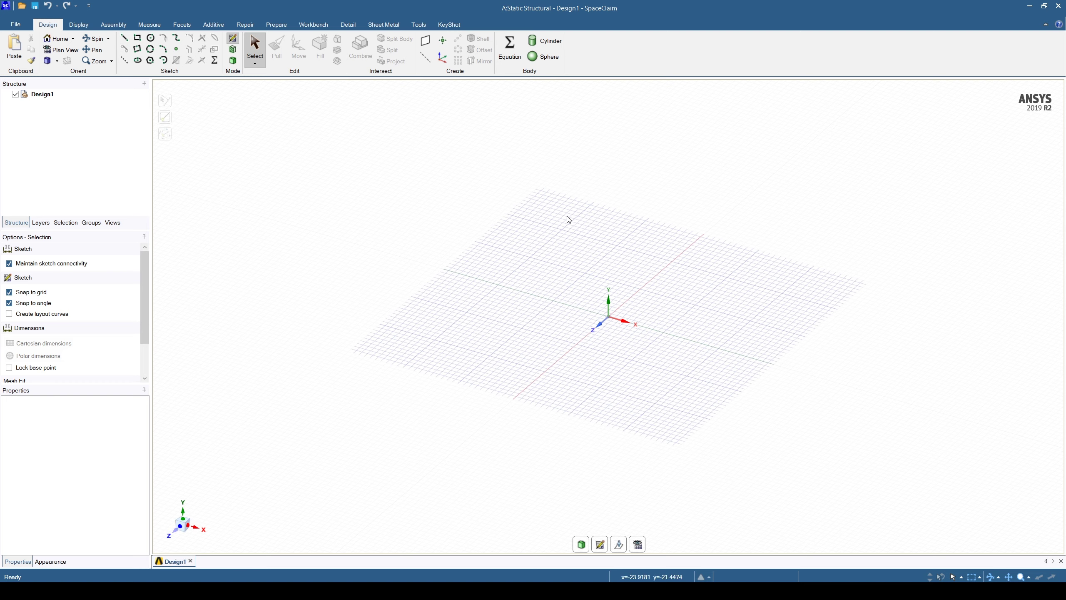
Step: Start inserting a part file into the assembly and browse to the folder 11 Geometry for Workbench Import
click(78, 25)
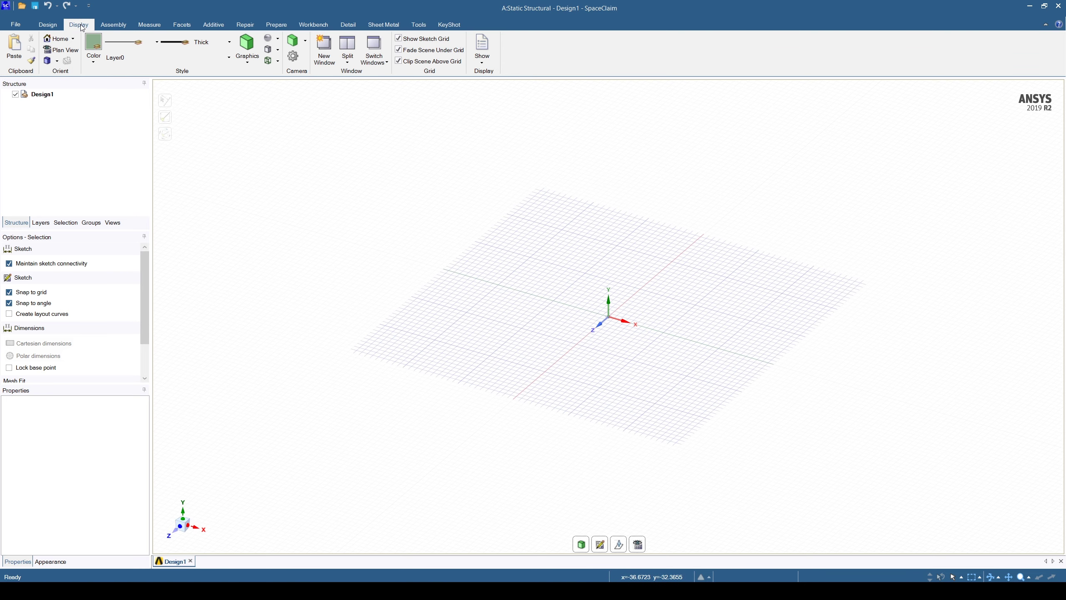
click(111, 26)
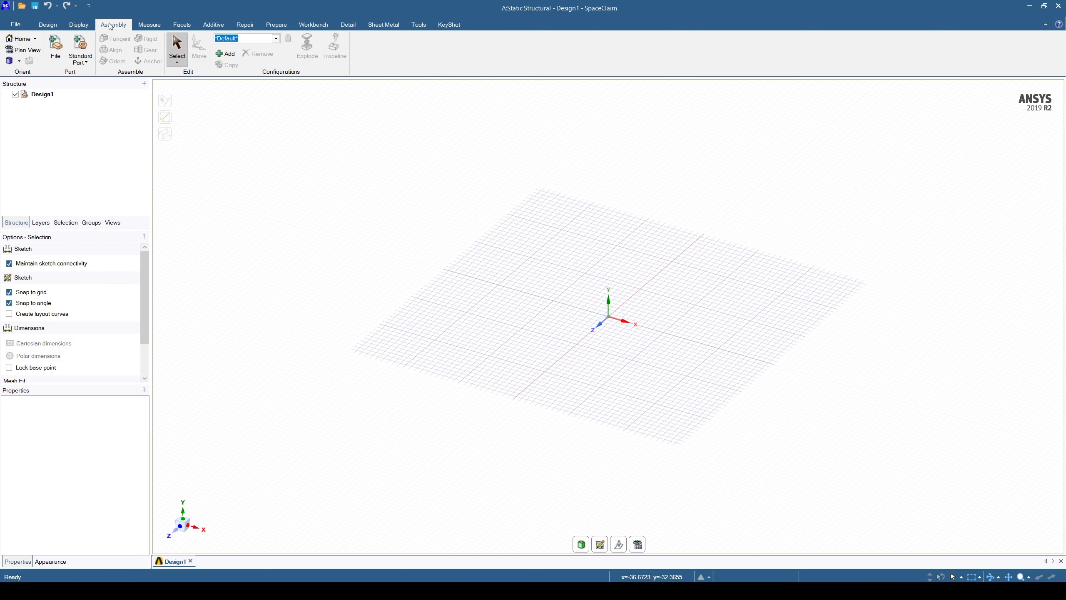
click(55, 49)
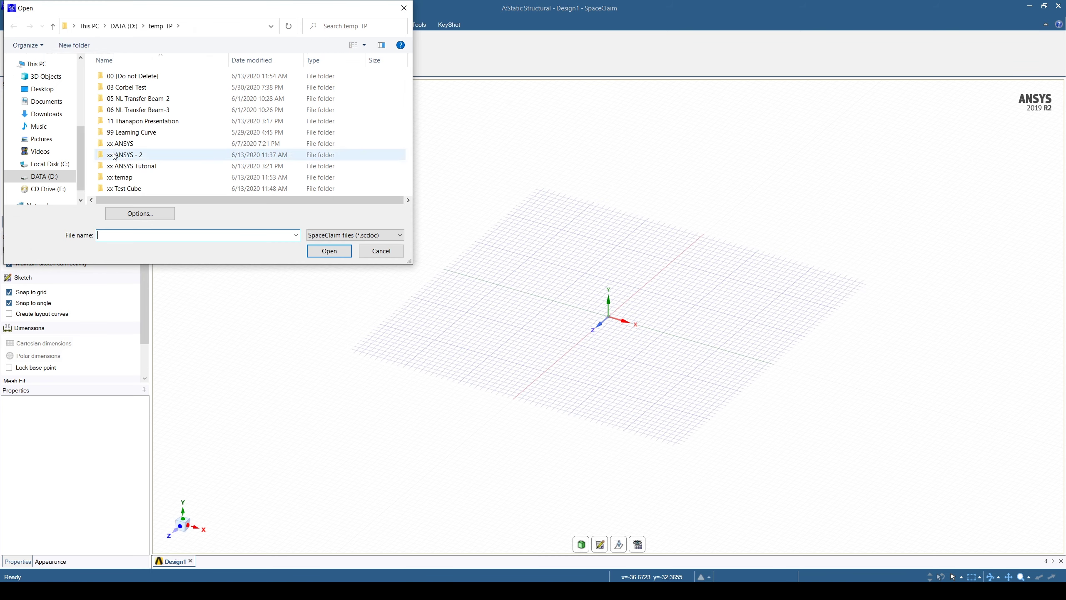
double_click(139, 166)
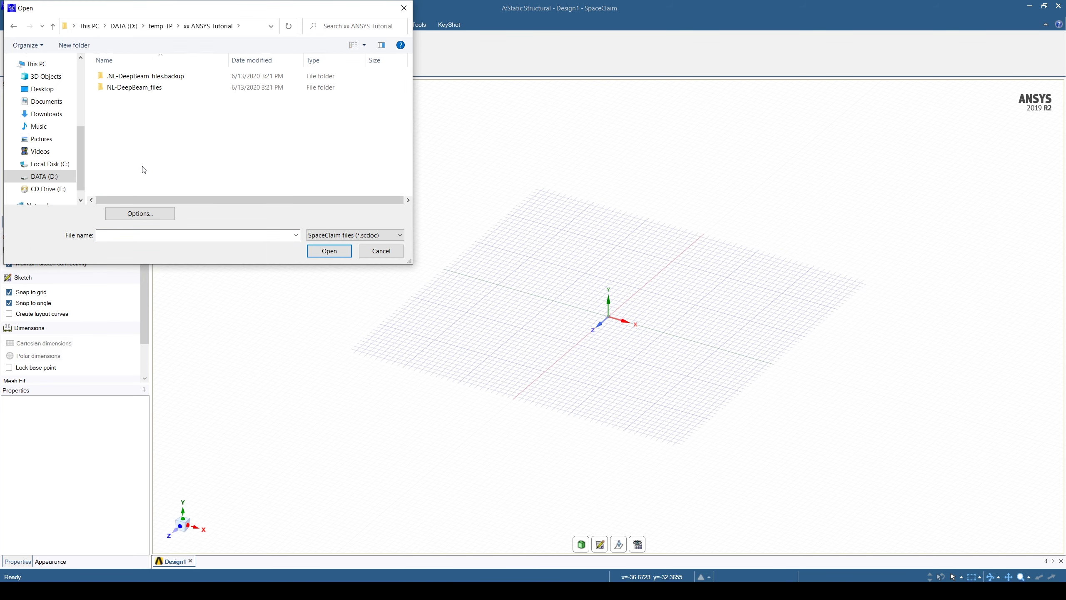
double_click(148, 88)
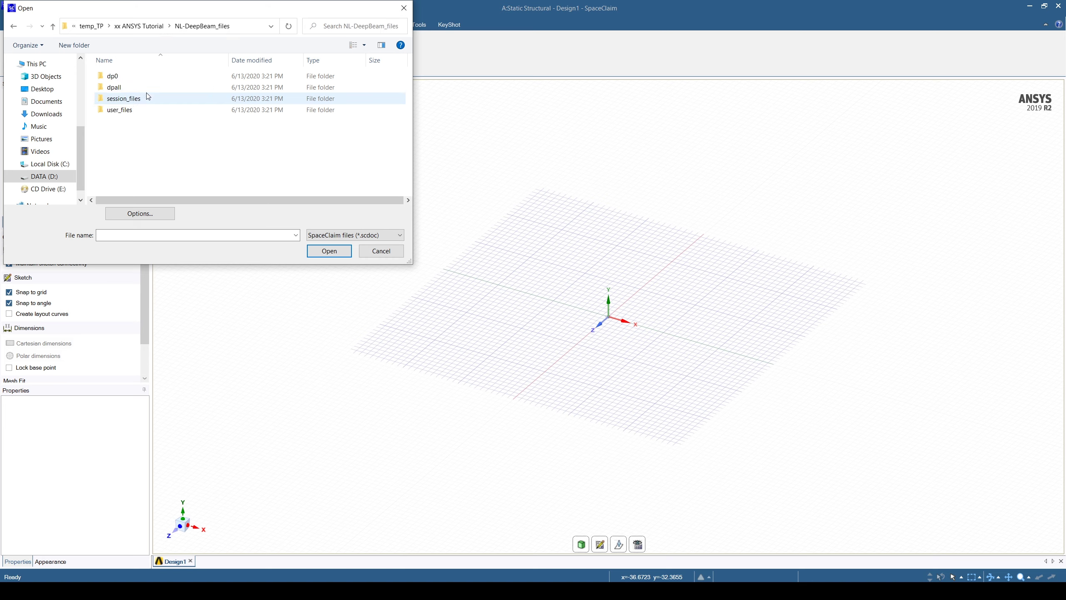
click(158, 29)
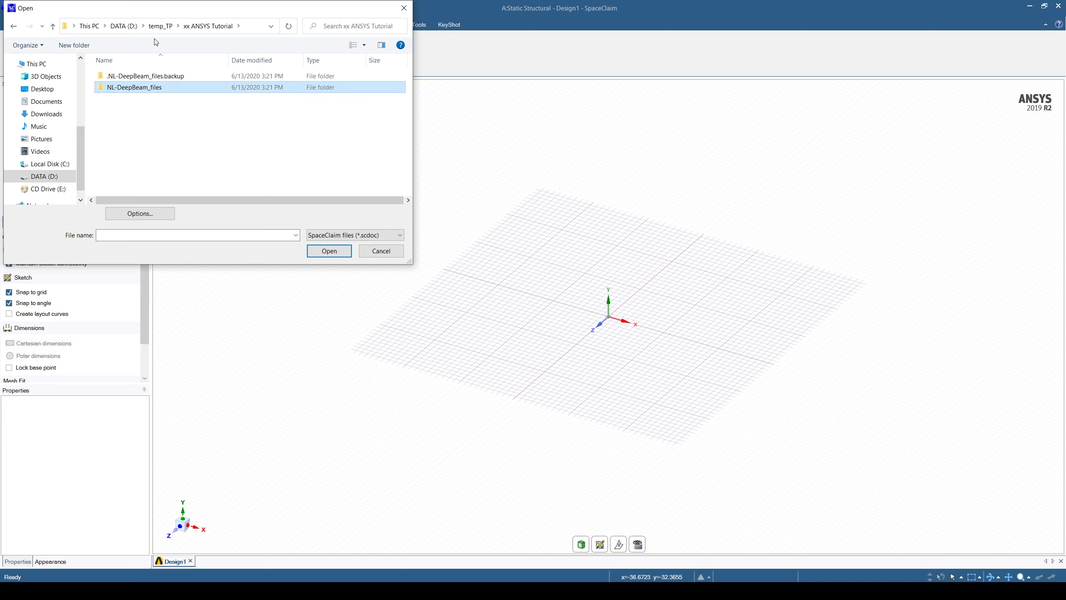
click(160, 27)
double_click(143, 121)
double_click(141, 87)
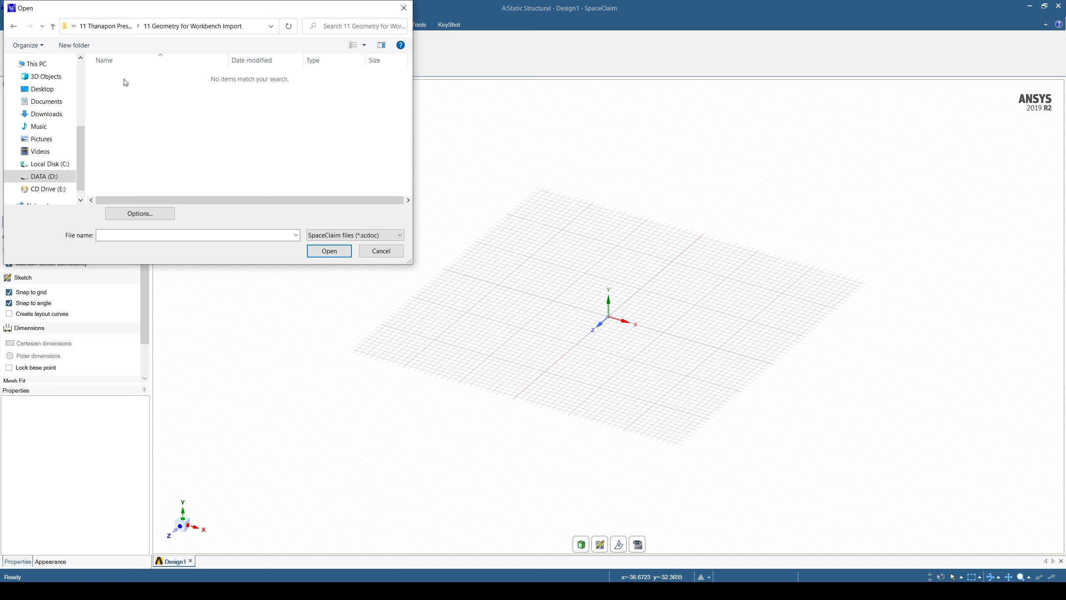
Step: List all file types with the filter *.* and insert the ACIS file 01Concrete into the design
click(277, 233)
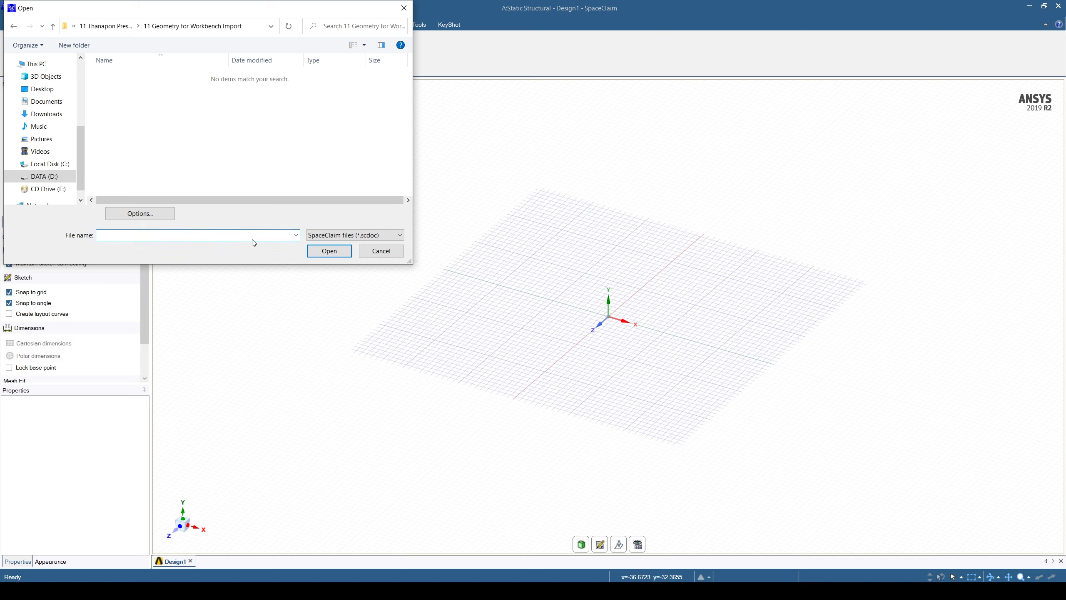
text(*.*)
key(Return)
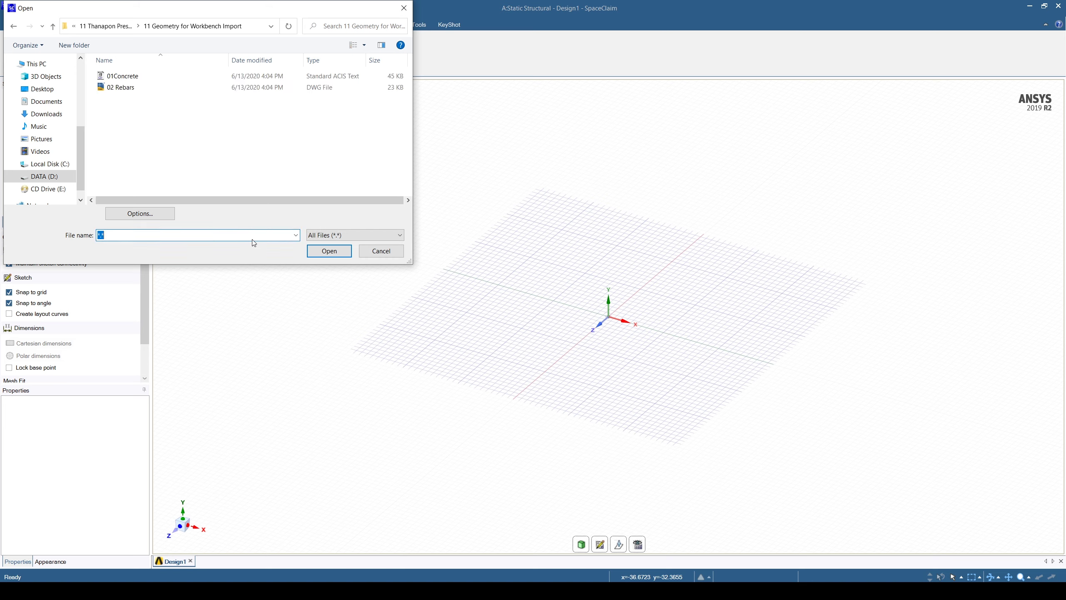
click(145, 76)
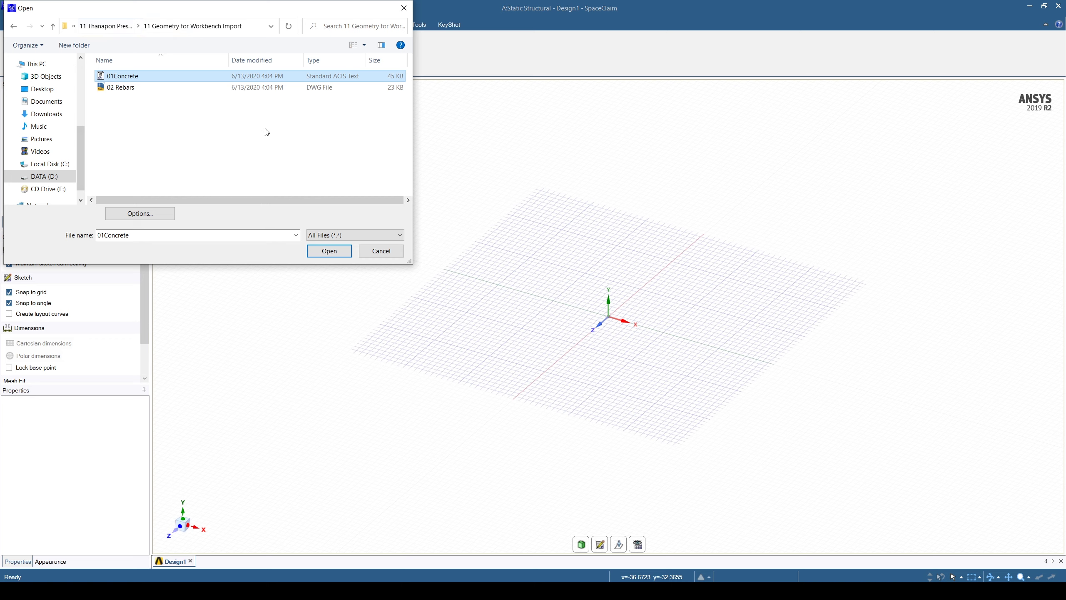
click(328, 251)
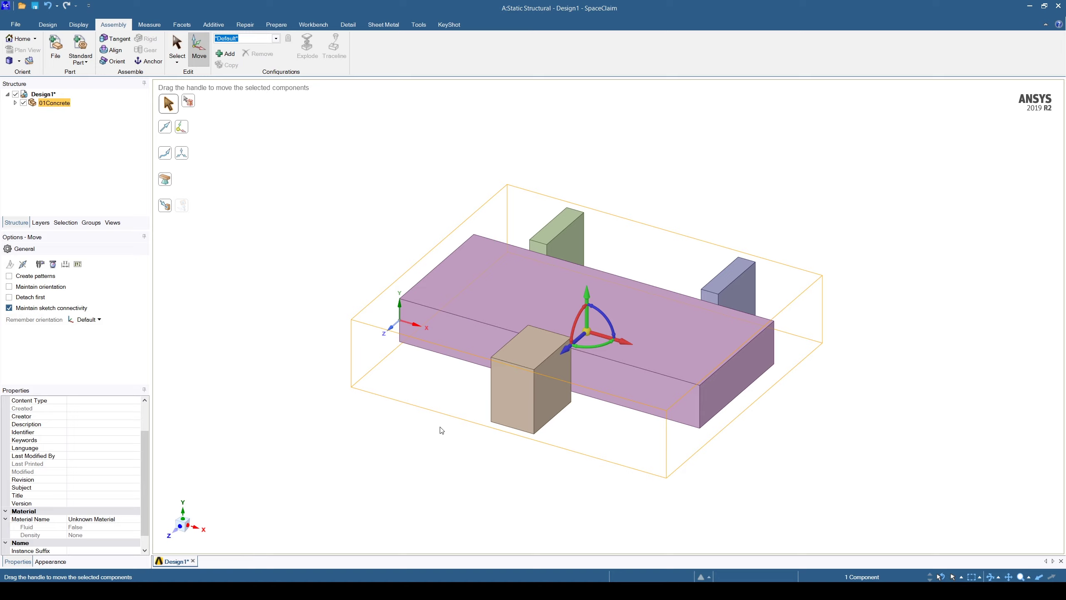
Step: Move Solid1, the large beam body in 01Concrete, to a new component named RC Beam
middle_drag(455, 453, 418, 306)
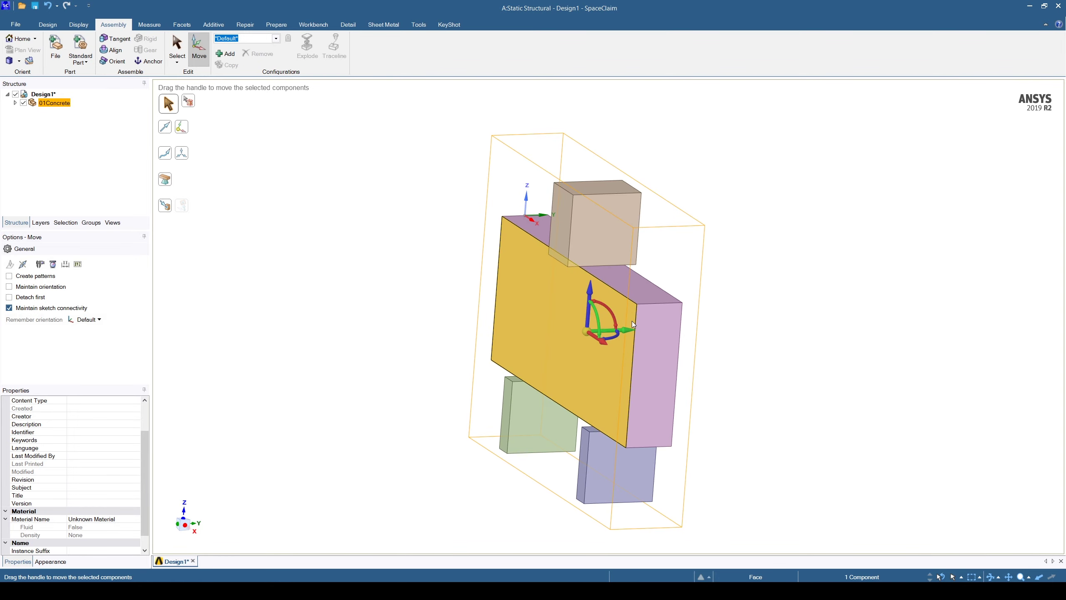
click(15, 102)
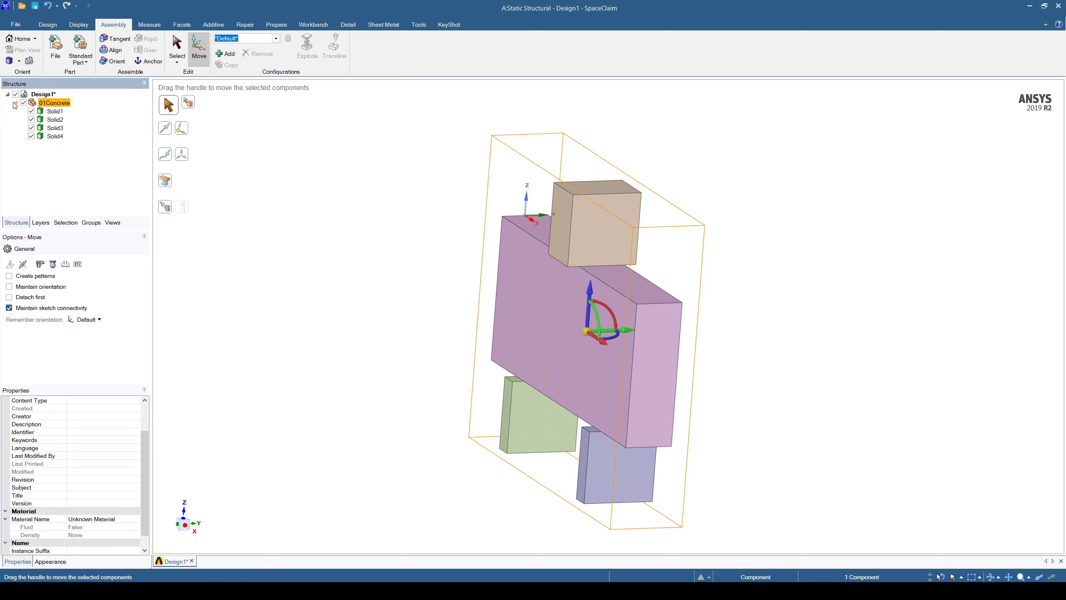
click(55, 120)
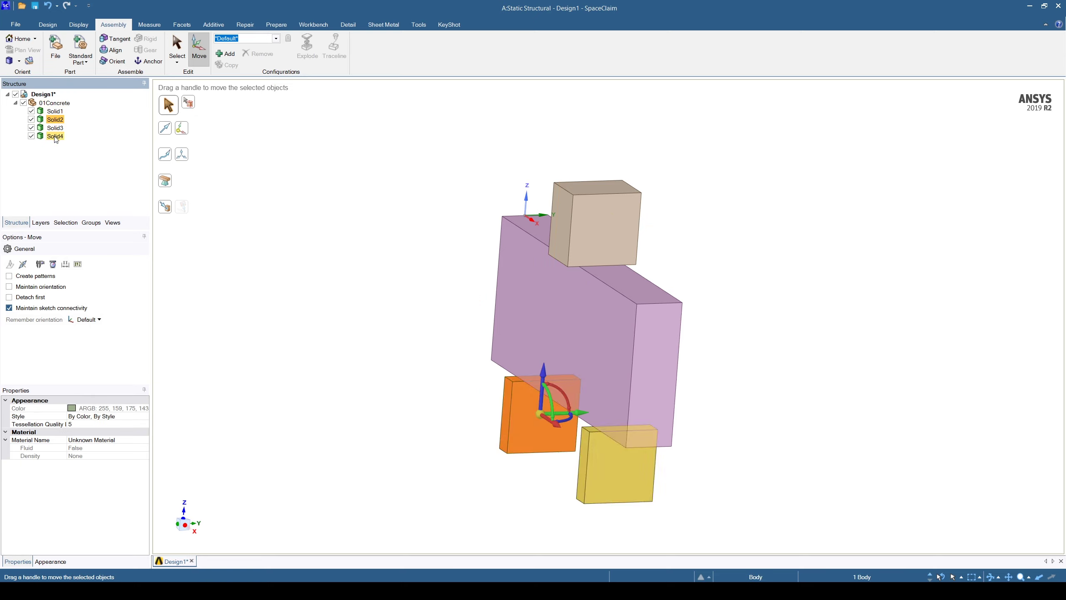
click(55, 137)
click(56, 112)
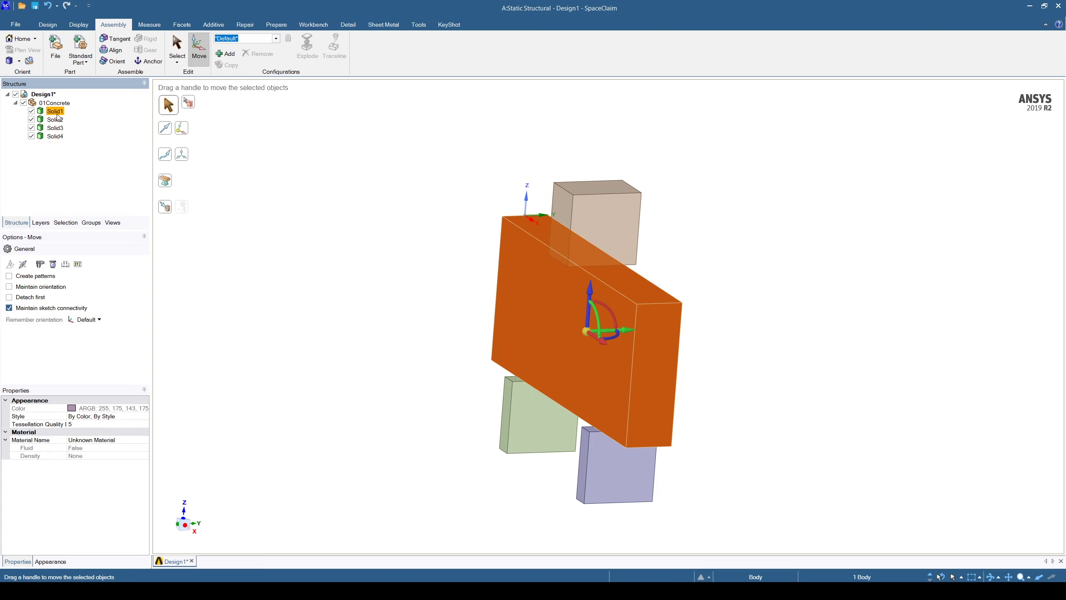
right_click(58, 116)
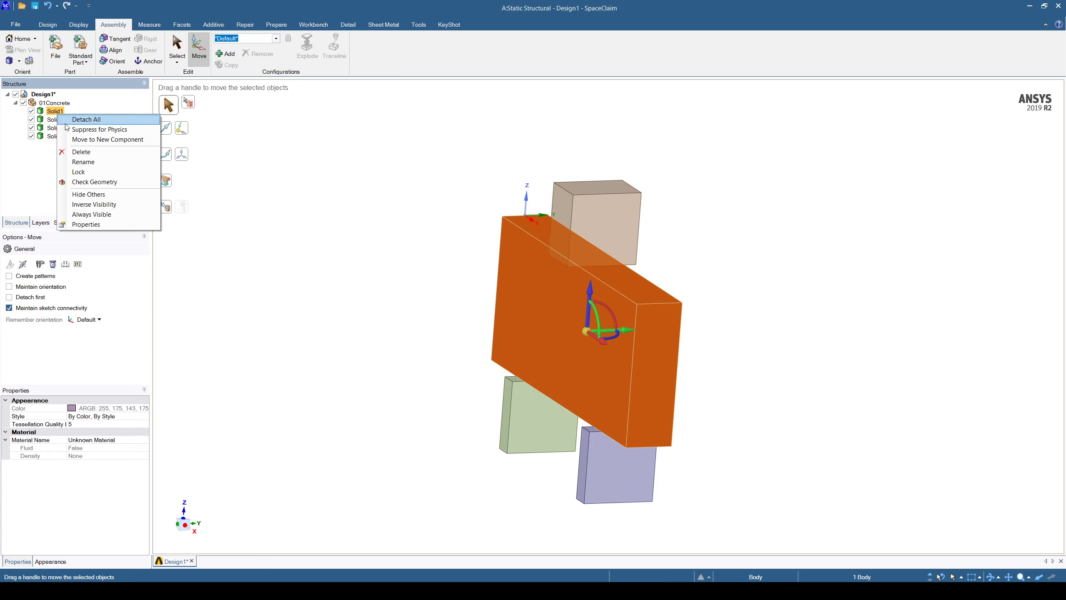
click(105, 139)
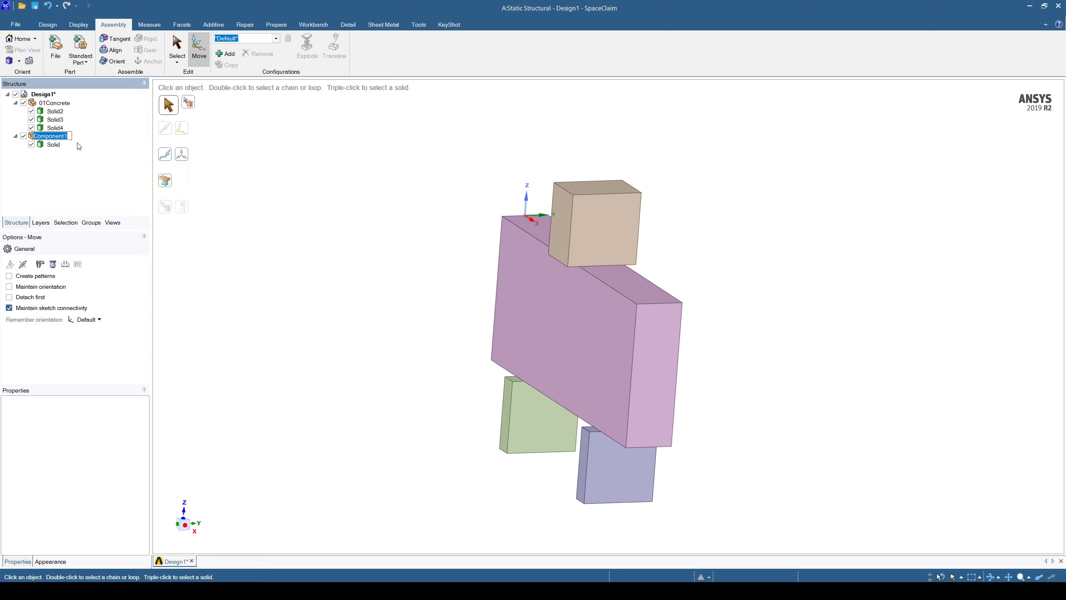
text(RC Beam)
click(79, 146)
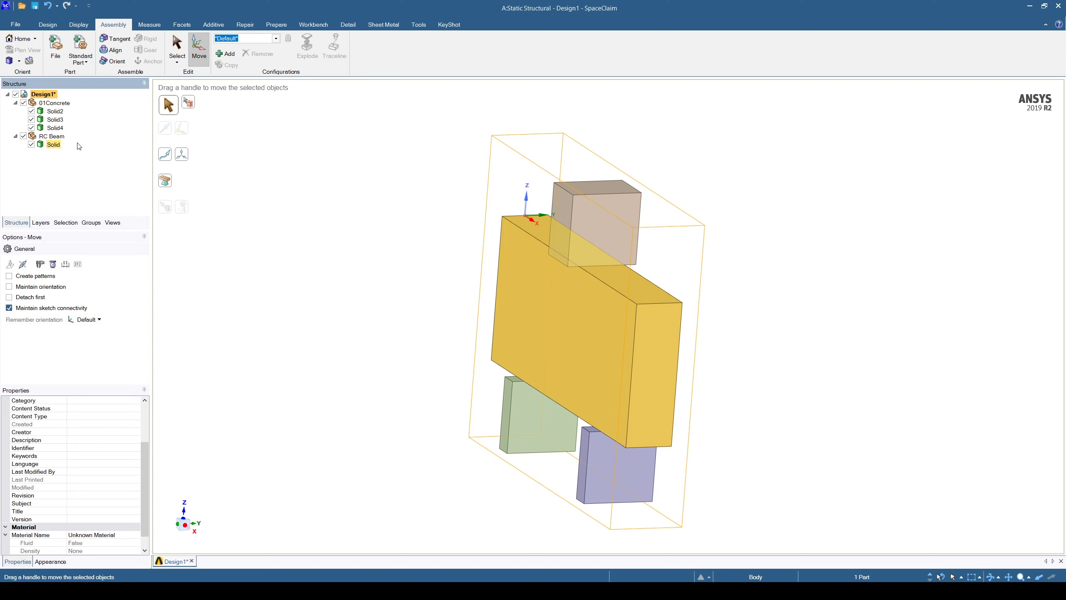
Step: Move Solid2, Solid3 and Solid4 of 01Concrete together to a new component named Support & Impactor
click(55, 110)
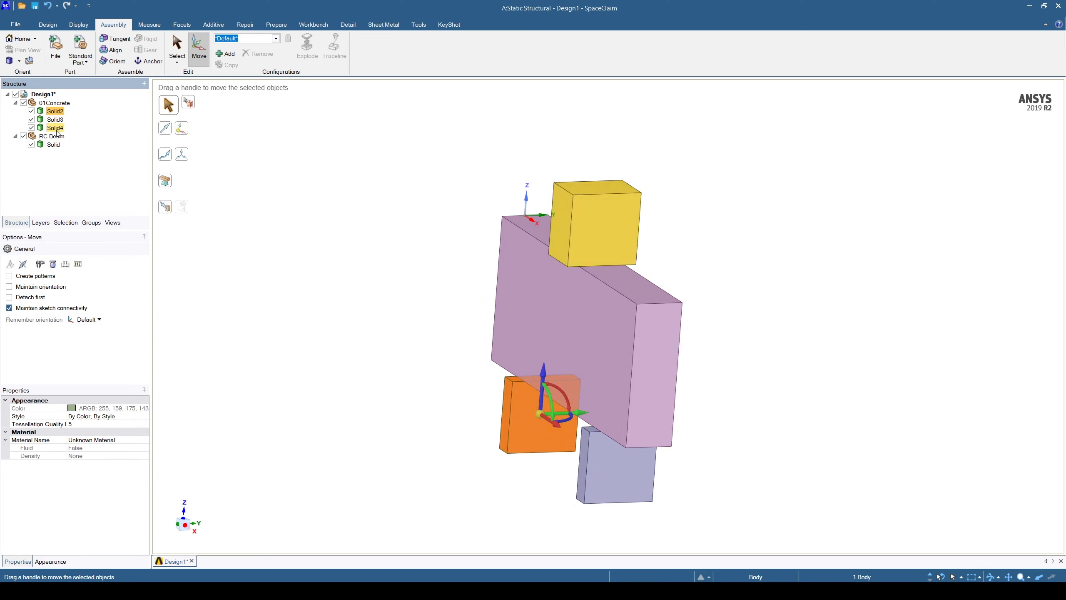
shift+click(57, 128)
right_click(57, 131)
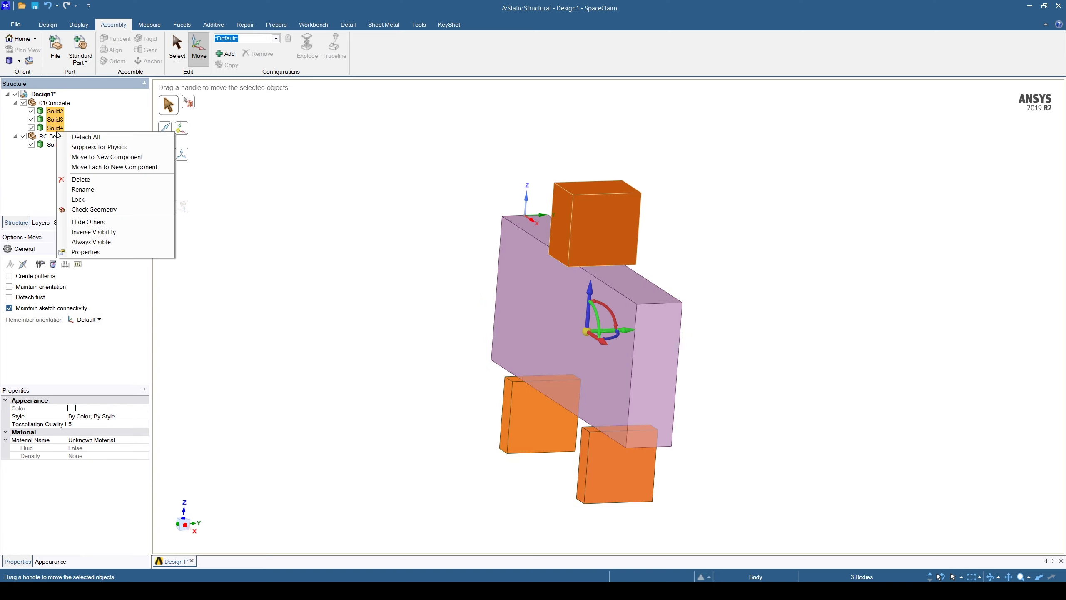
click(88, 156)
text(S)
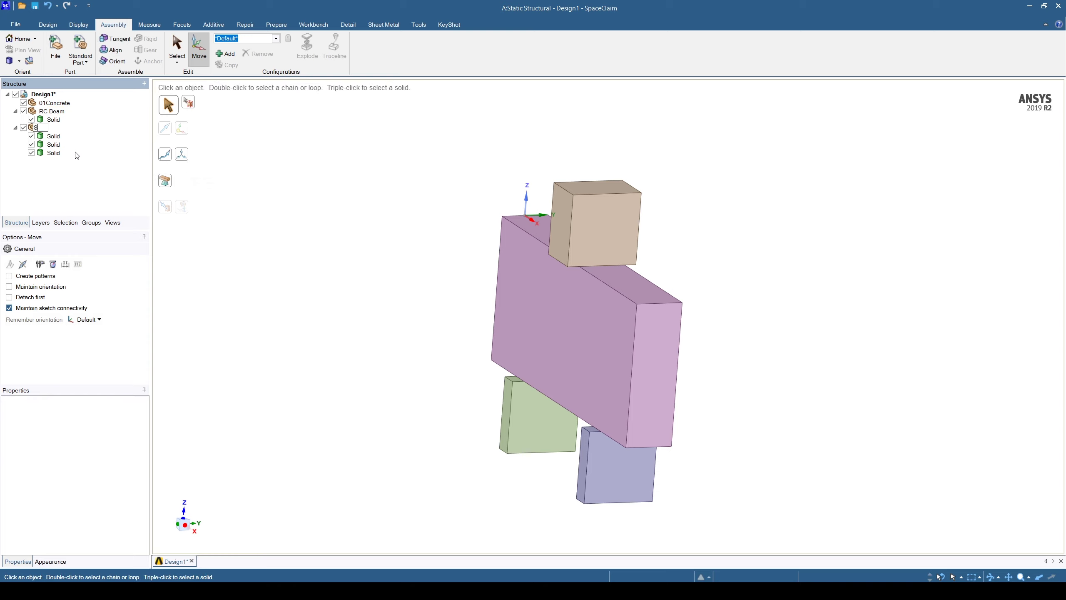
text(upport & Impactor)
click(75, 153)
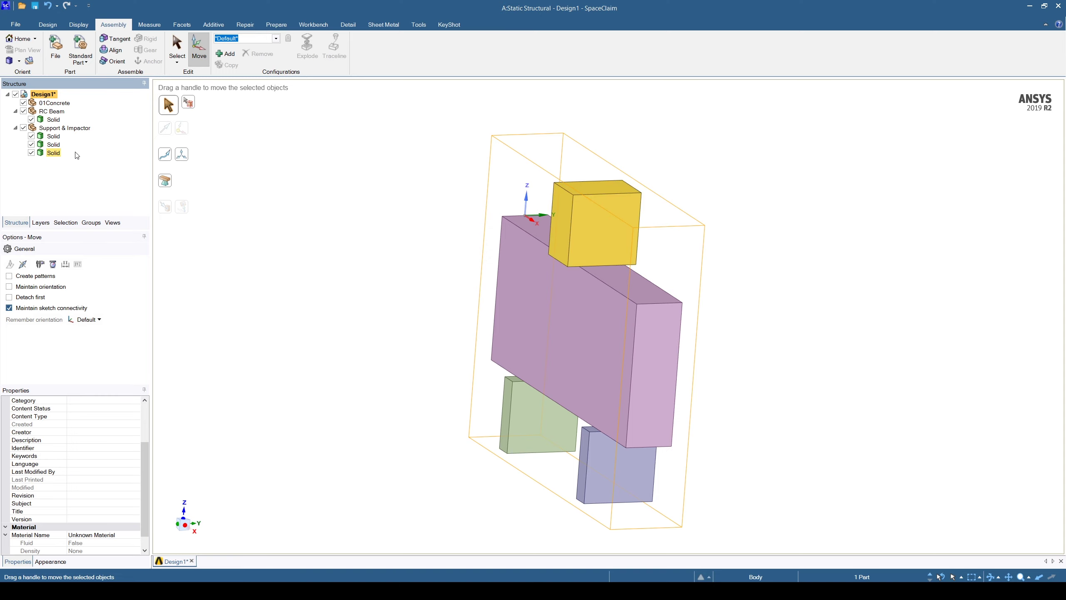
click(75, 159)
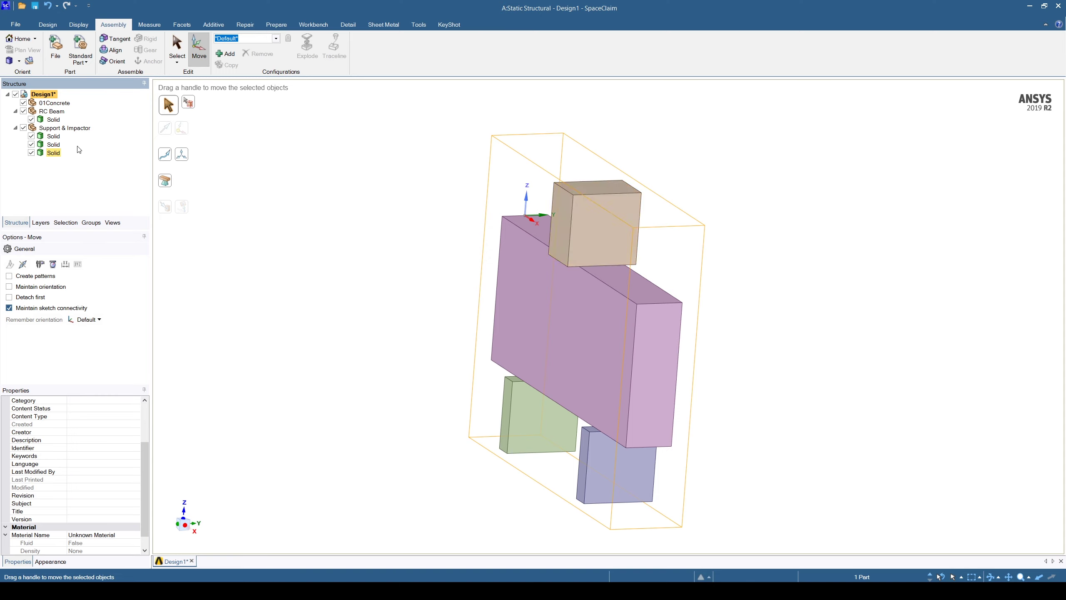
Step: Delete the emptied 01Concrete component from the structure tree
click(63, 105)
right_click(65, 106)
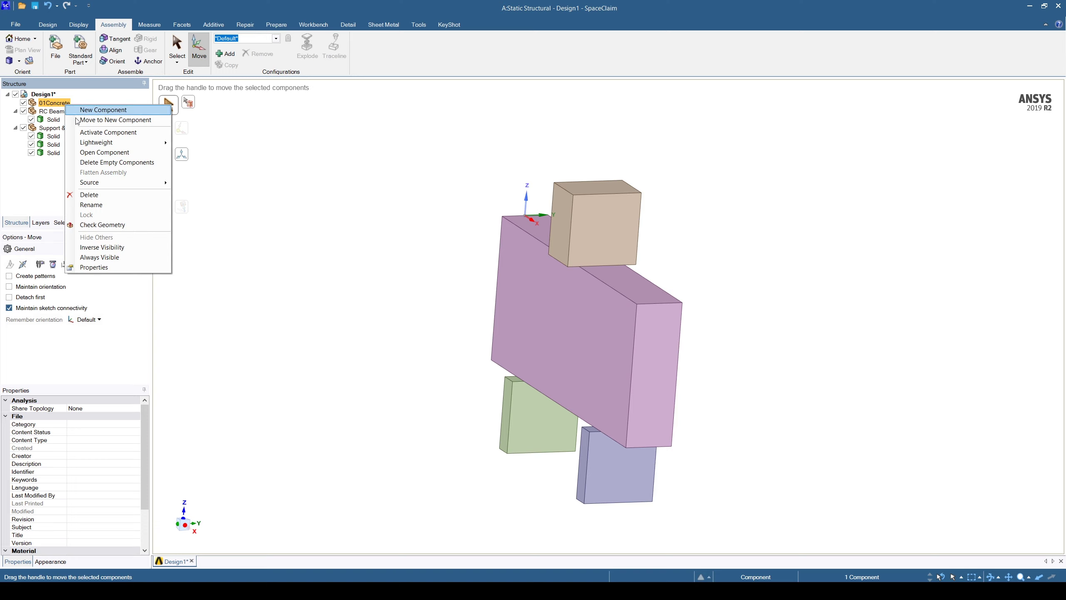
click(89, 195)
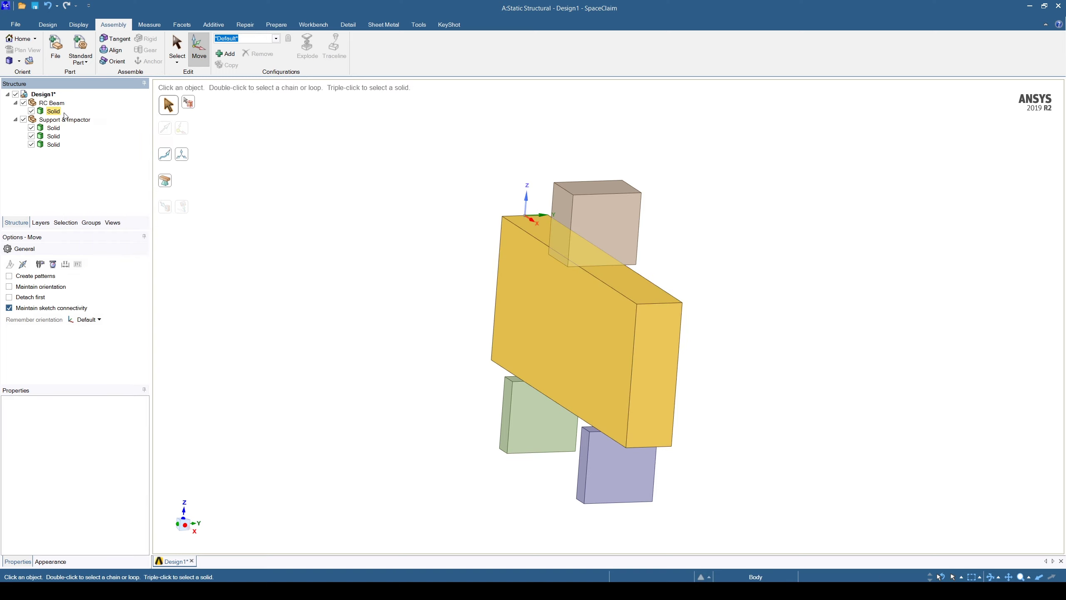
Step: Change the Share Topology property of the RC Beam component and of the Support & Impactor component
click(51, 103)
click(136, 408)
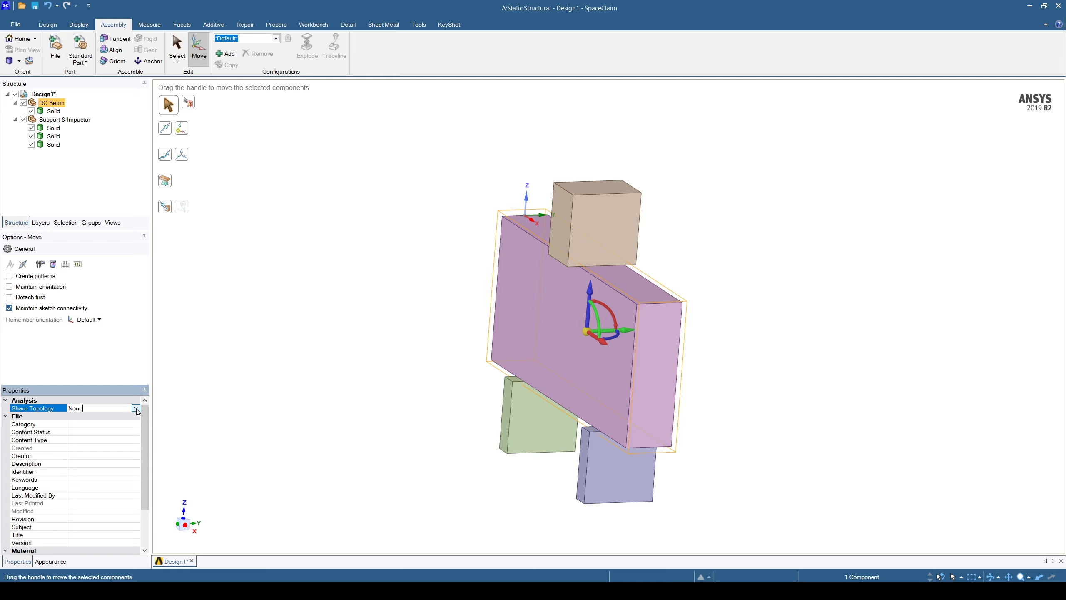
click(135, 408)
click(83, 435)
ctrl+click(78, 120)
click(77, 120)
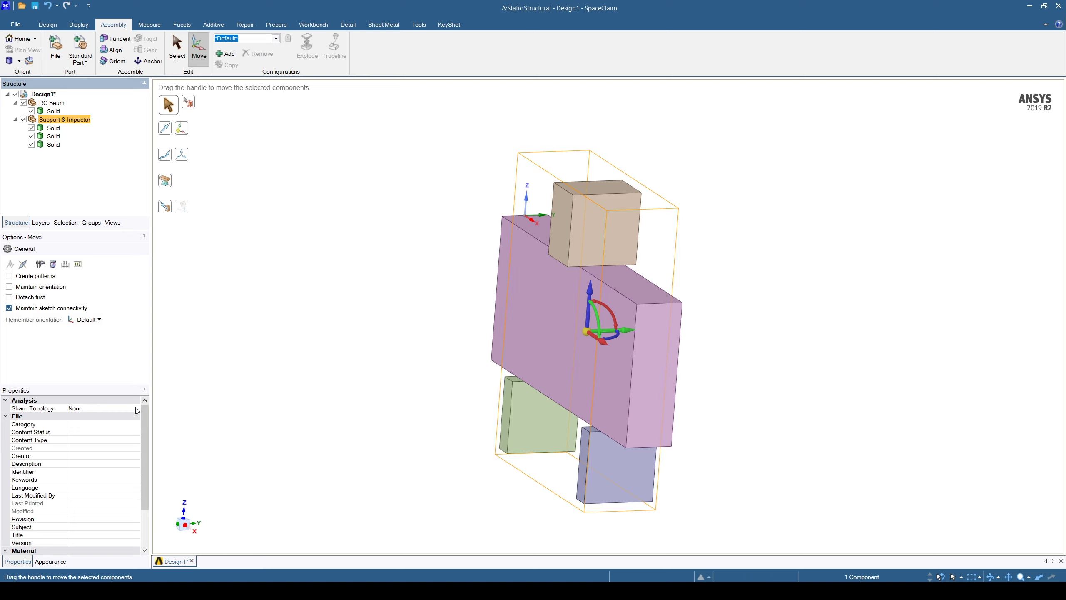
click(136, 409)
click(137, 410)
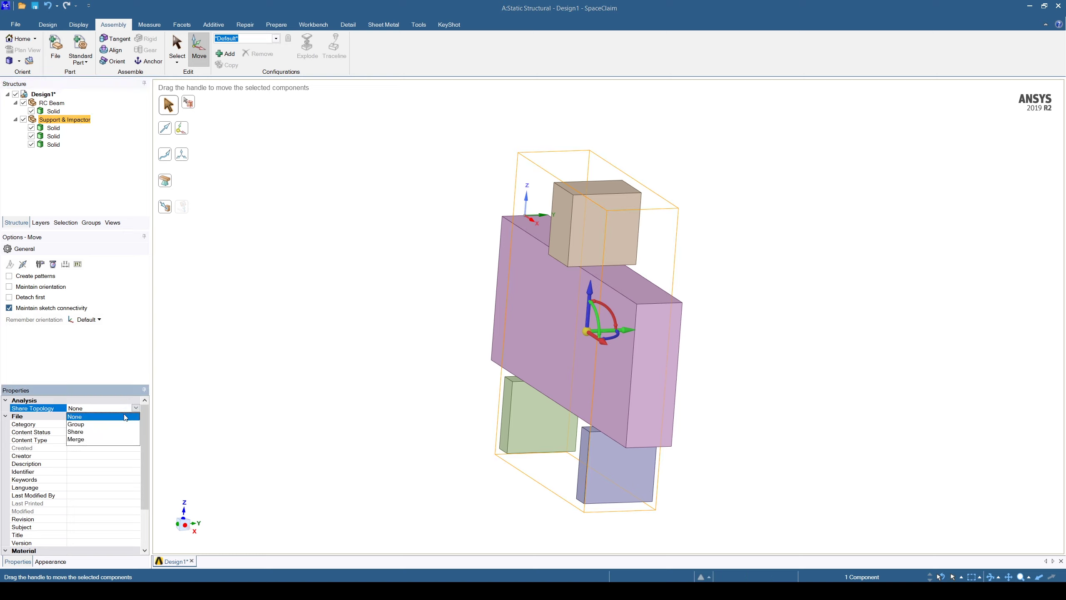
click(93, 437)
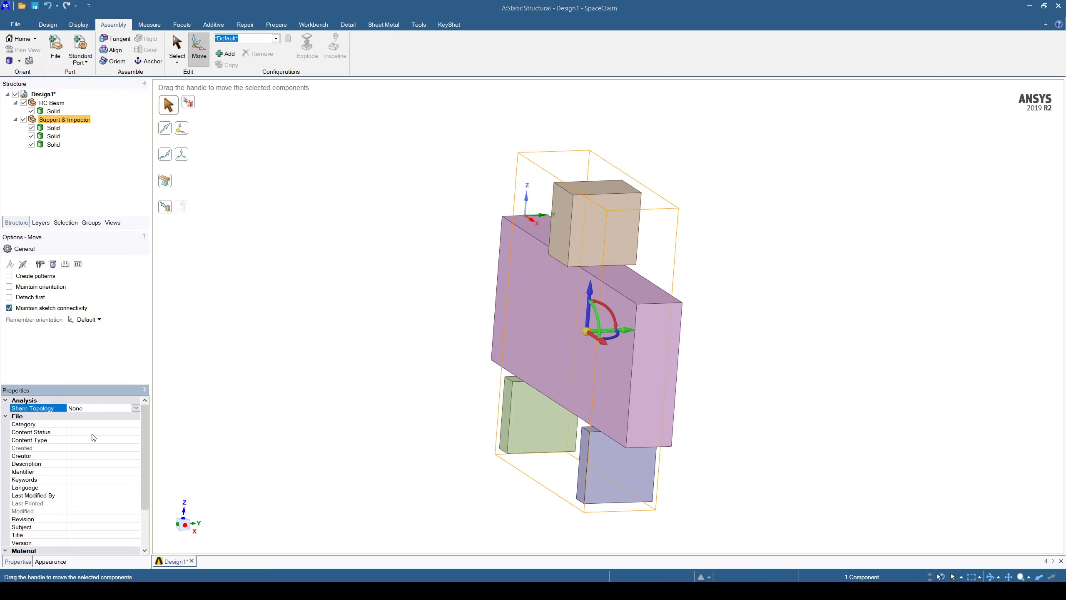
click(296, 279)
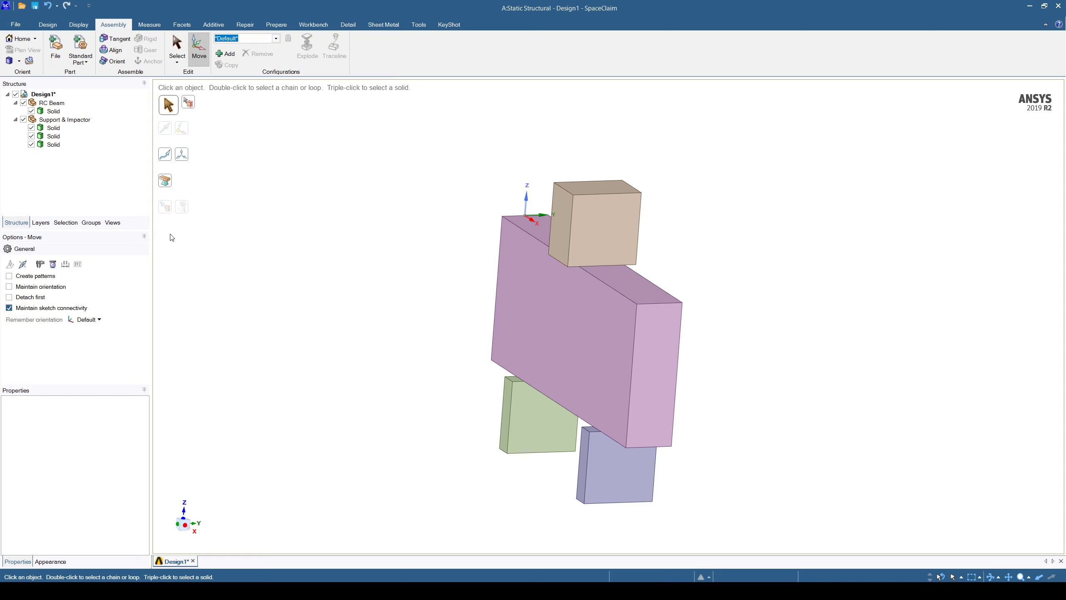
Step: Add a solid circular beam profile from the new profile library to the design
click(277, 27)
click(372, 62)
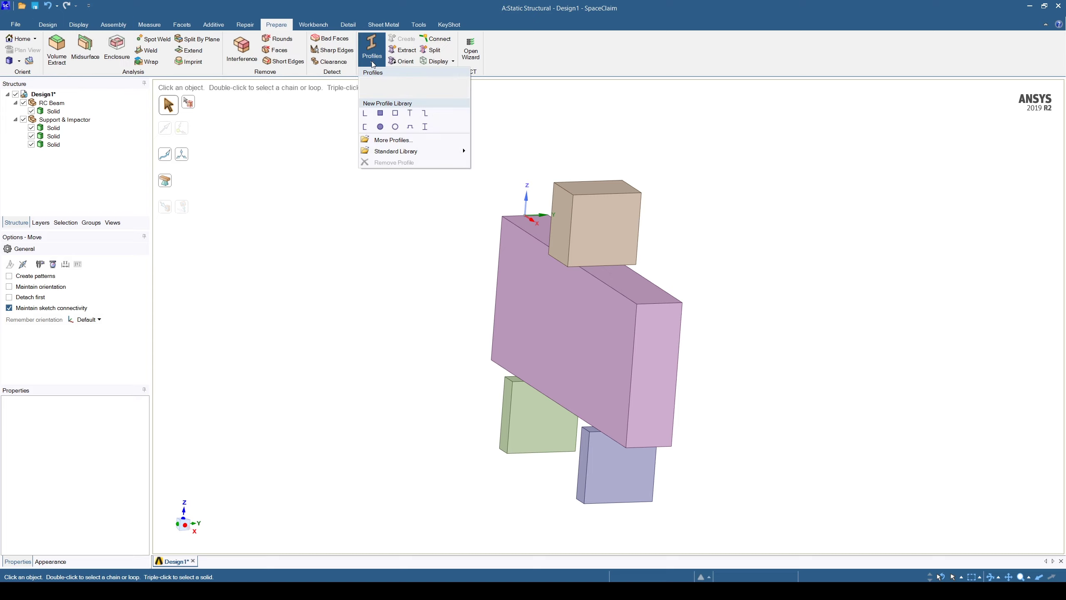
click(378, 126)
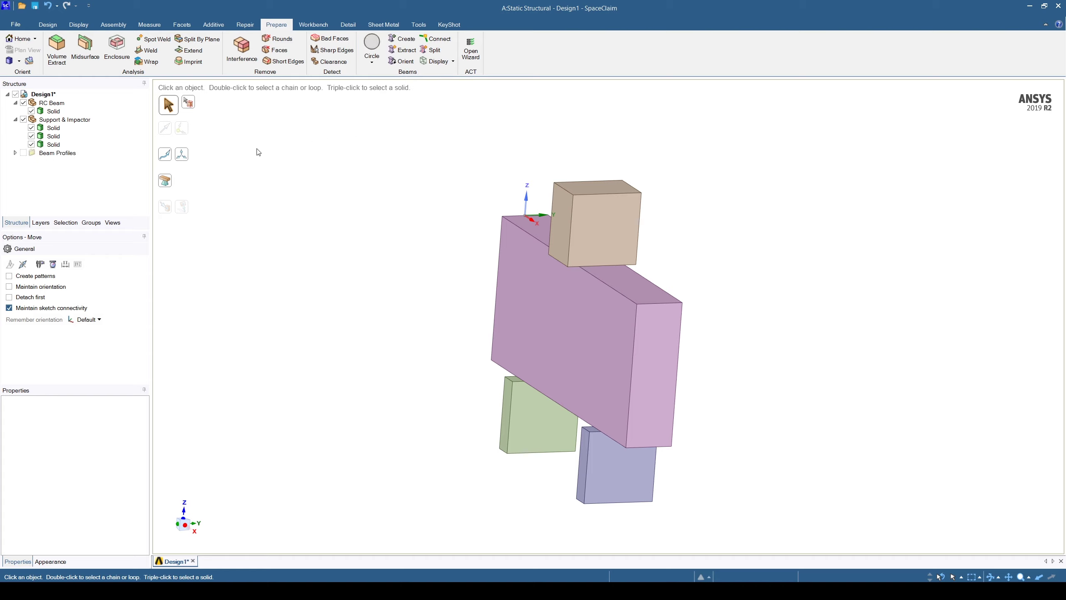
Step: Edit the circular beam profile, set its diameter to 15.875 mm, and close the profile editor
click(15, 152)
right_click(58, 163)
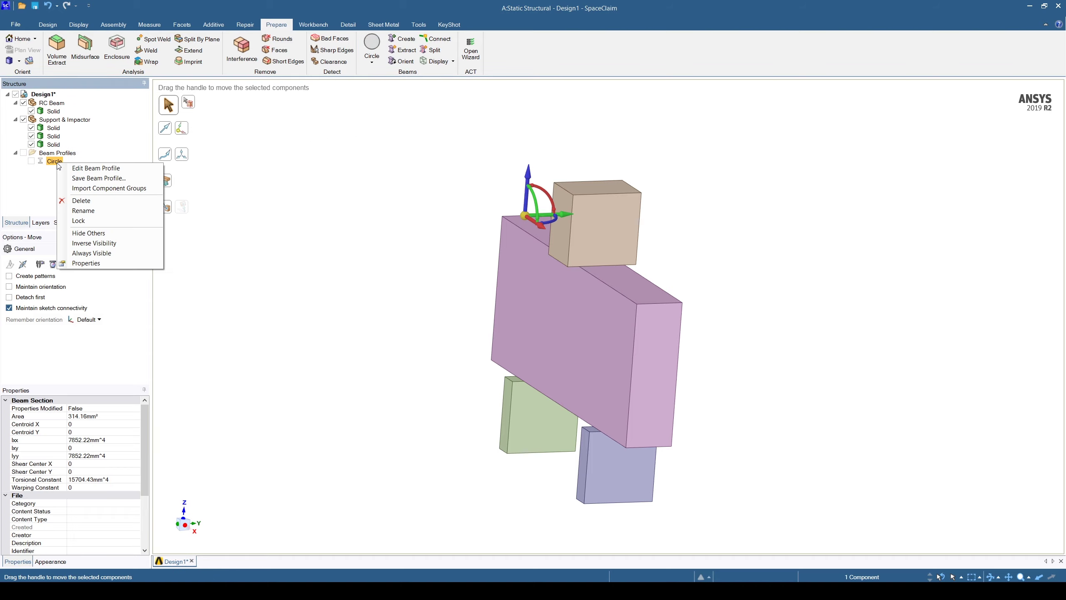
click(96, 169)
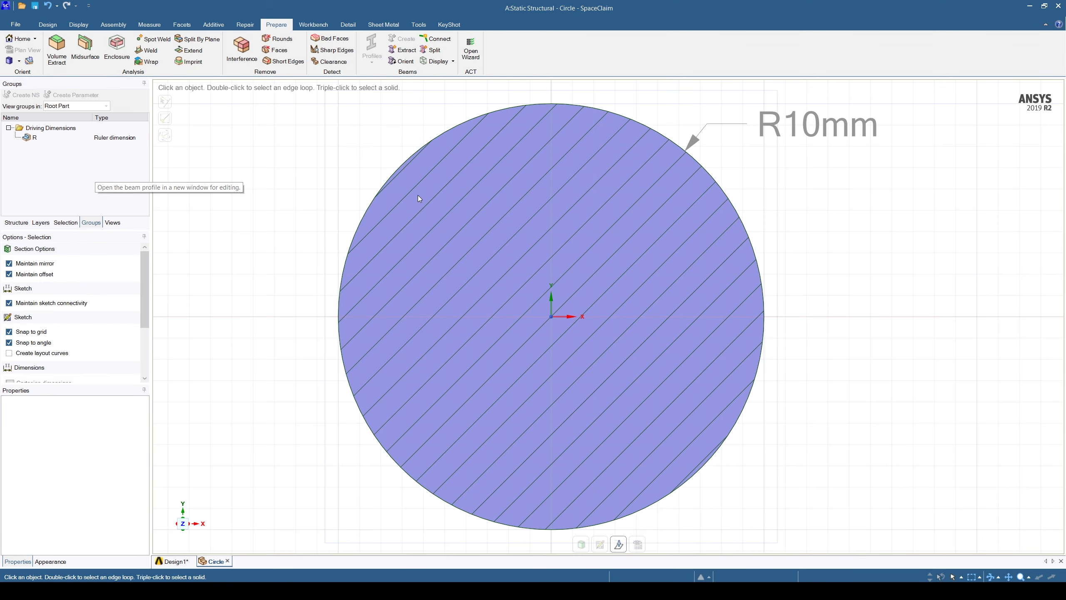
click(741, 409)
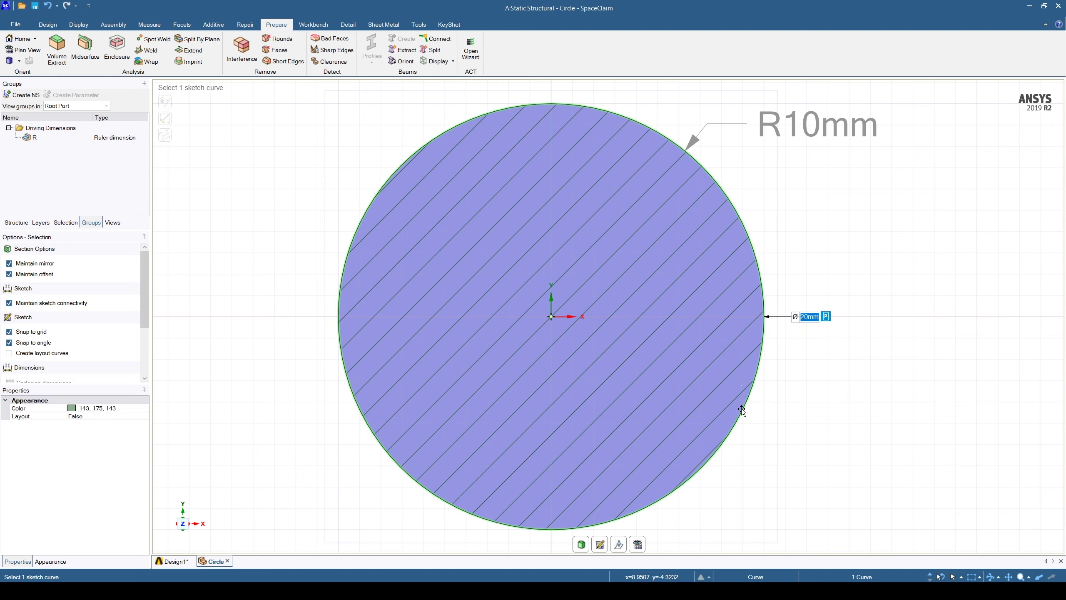
text(15.875)
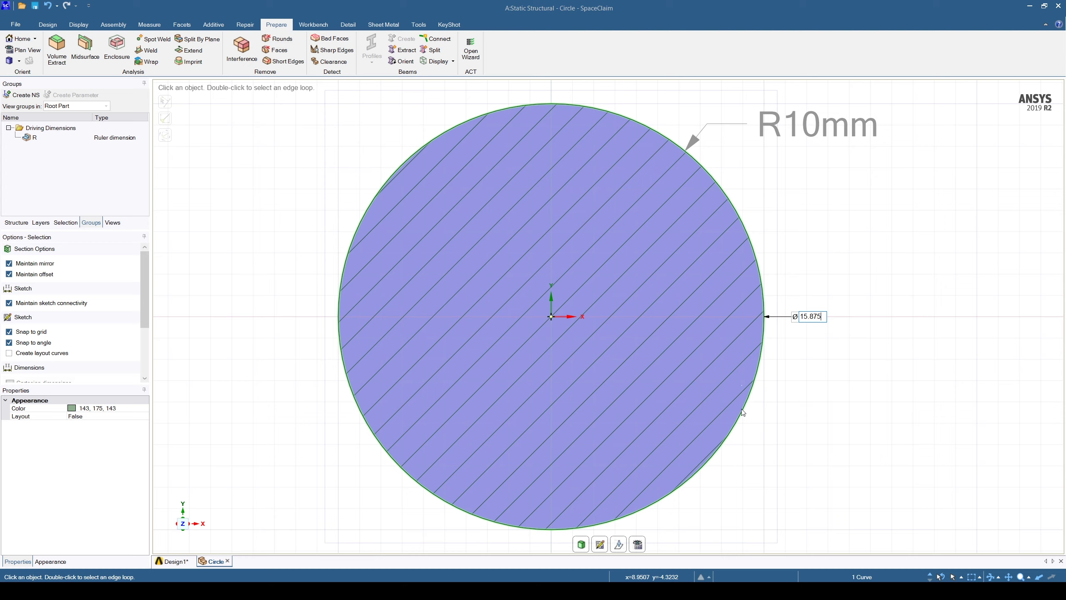
key(Return)
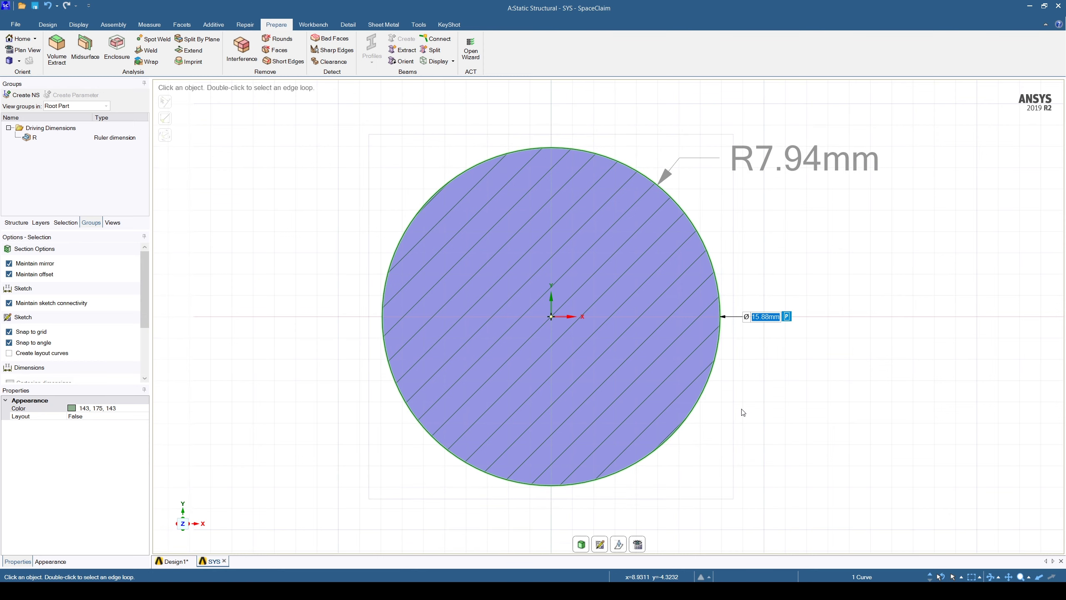
click(225, 561)
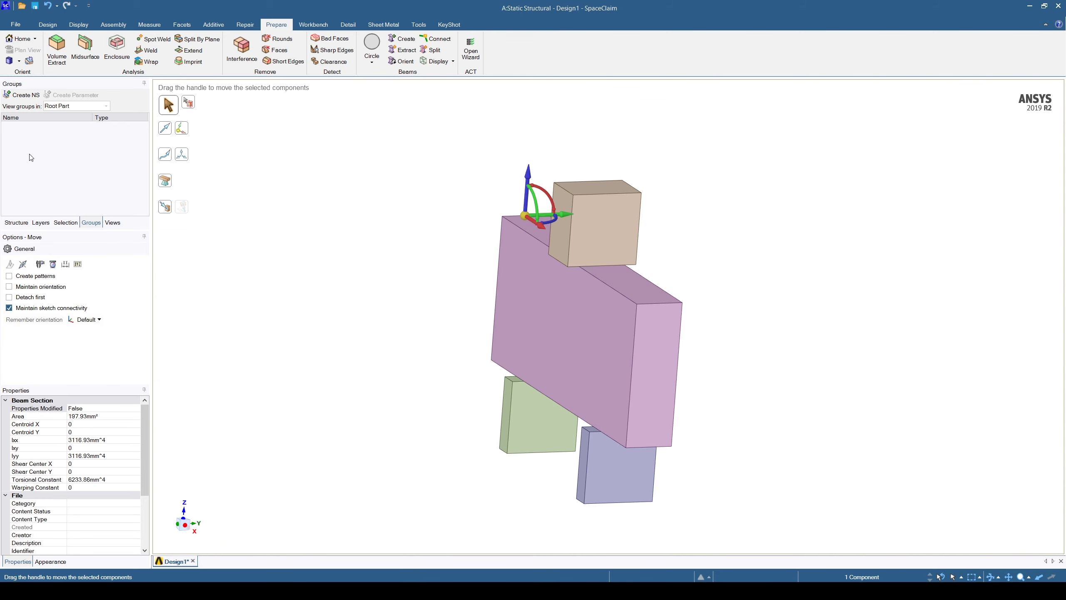
Step: Rename the edited circular beam profile in the structure tree as Rebar #5
click(21, 223)
click(15, 153)
right_click(60, 161)
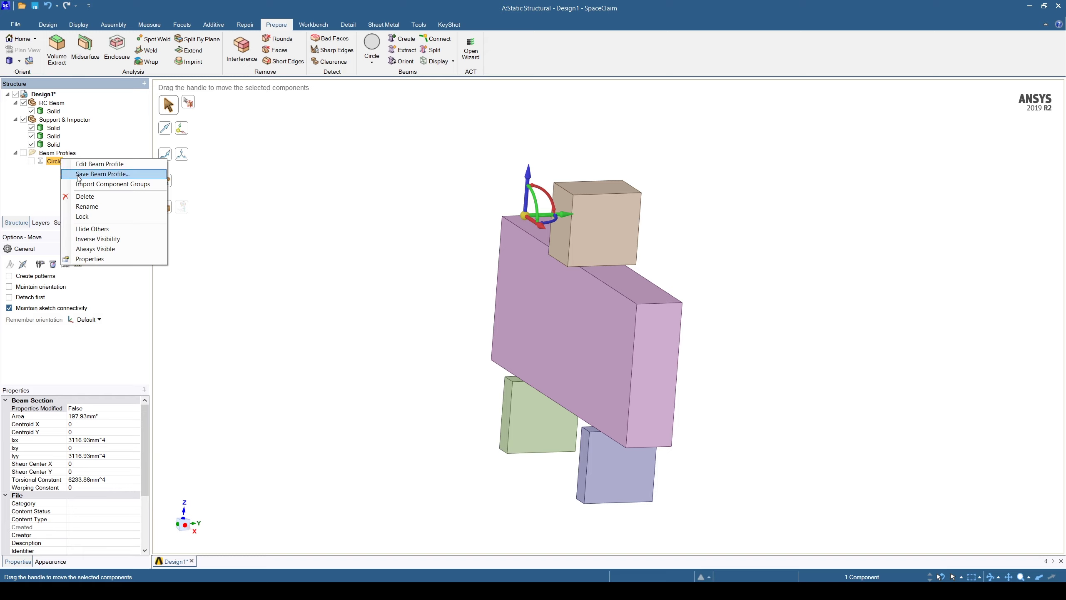
click(87, 206)
text(#)
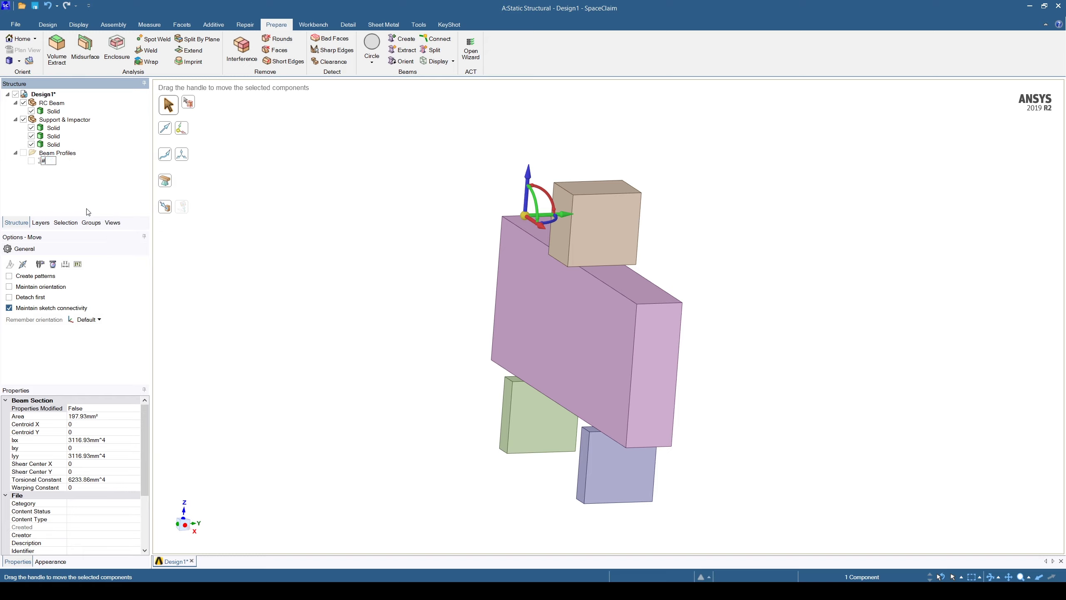
text(5)
key(Home)
text(Rebar)
key(Return)
Step: Add a second solid circular beam profile and set its diameter to 9.5 mm
click(371, 63)
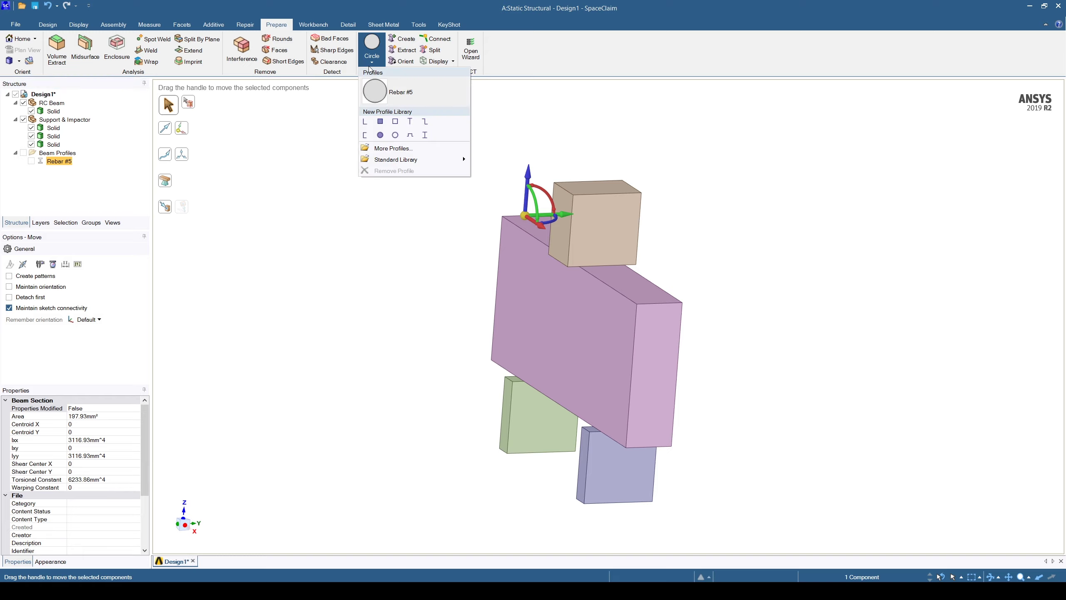
click(381, 135)
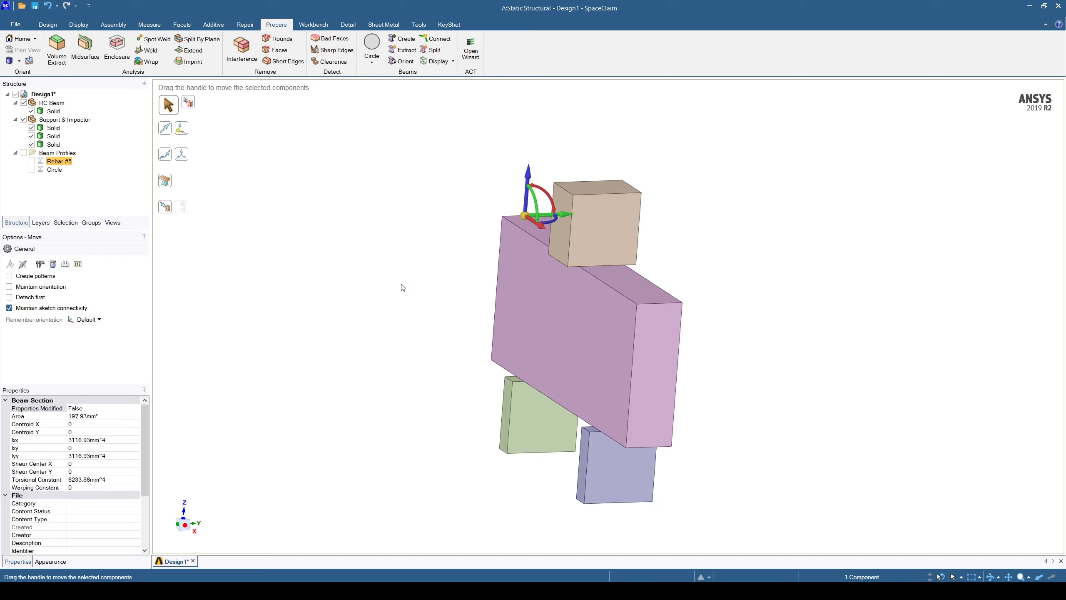
click(55, 169)
right_click(55, 170)
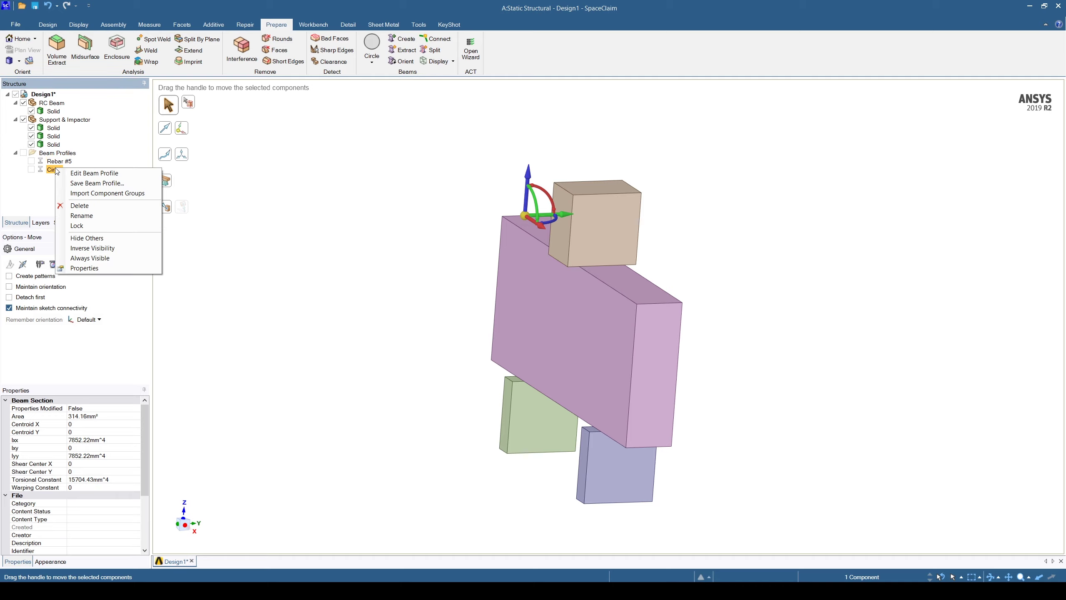
click(82, 177)
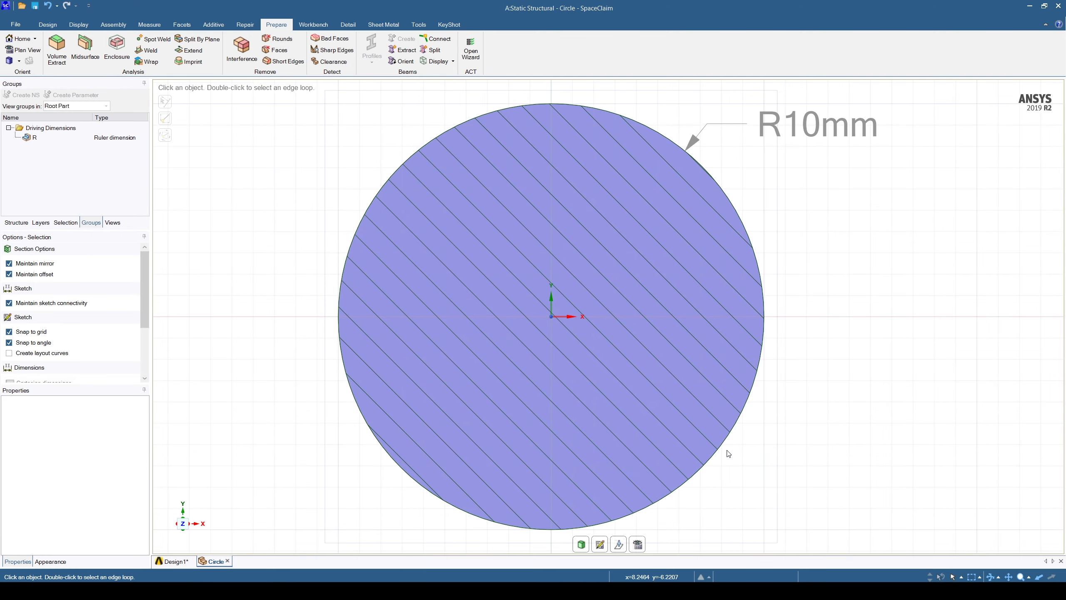
click(721, 447)
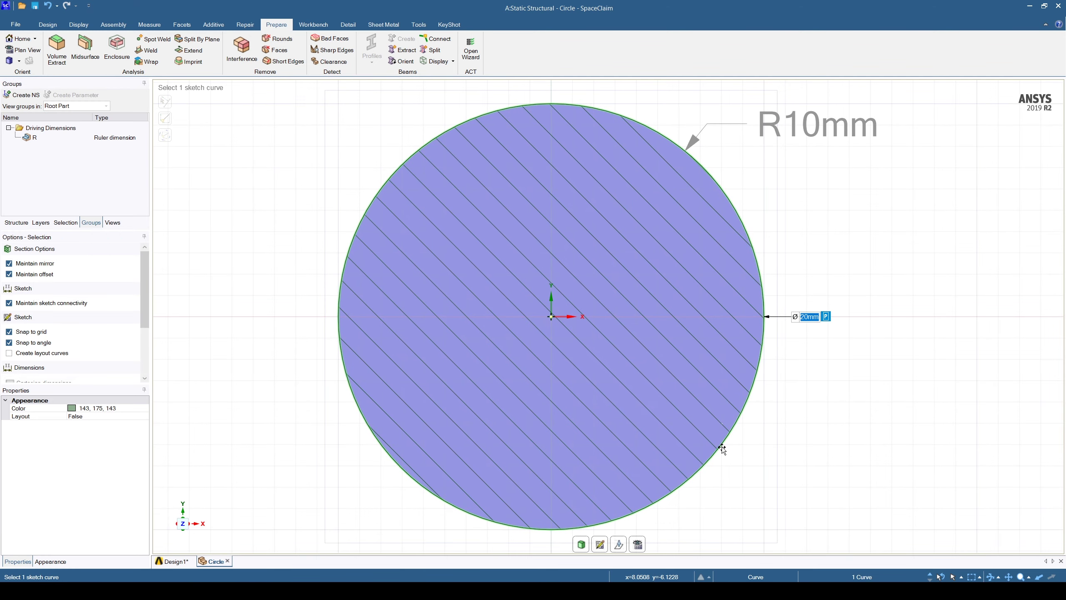
text(9.5)
key(Return)
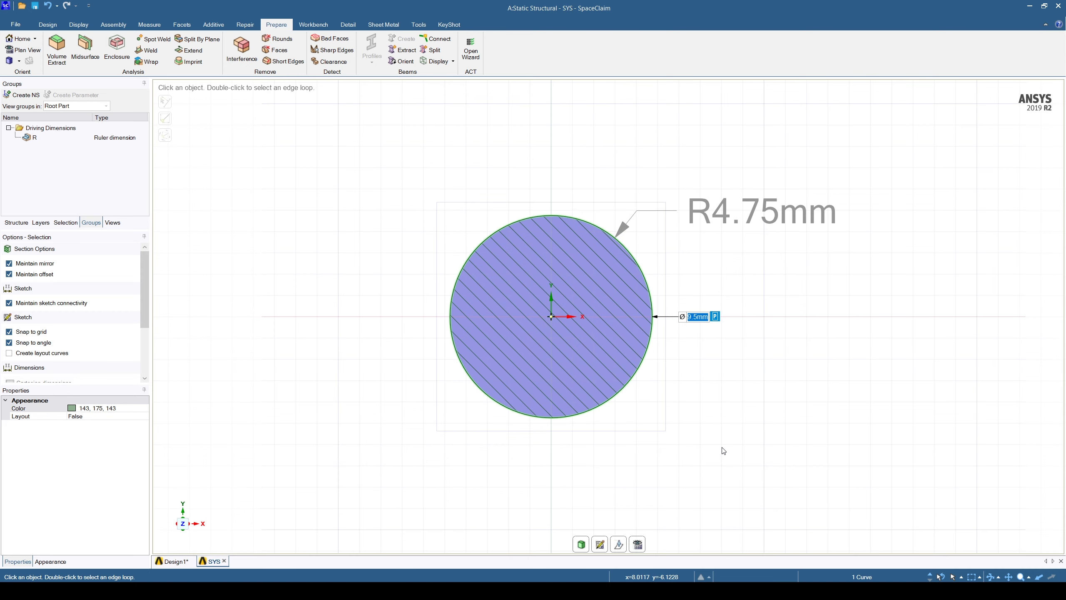
click(224, 561)
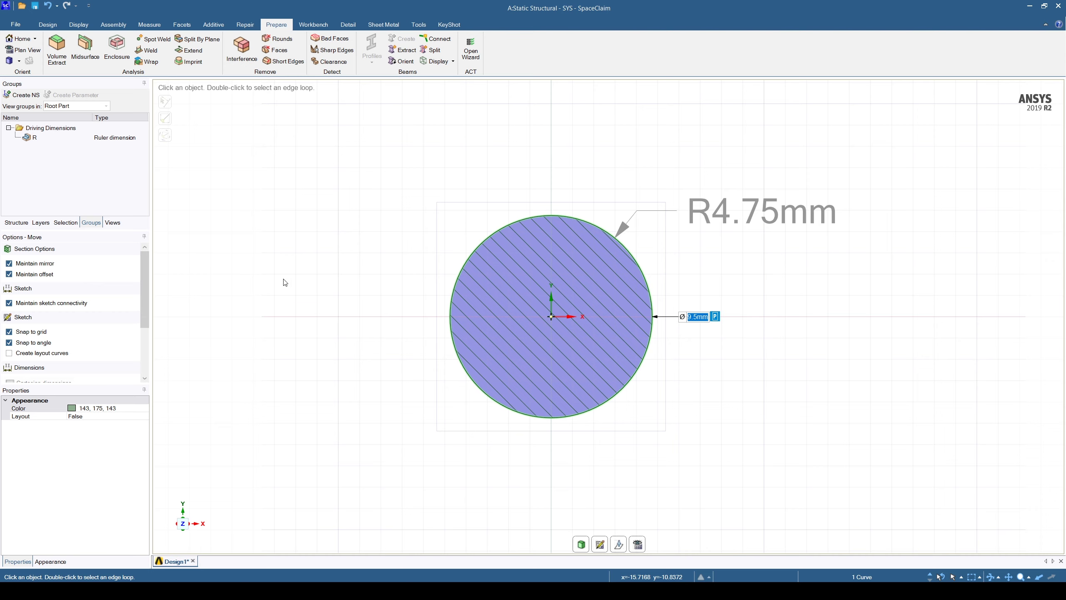
Step: Rename the second circular beam profile in the structure tree as Rebar #3
click(16, 222)
click(15, 153)
click(55, 169)
right_click(55, 169)
click(75, 222)
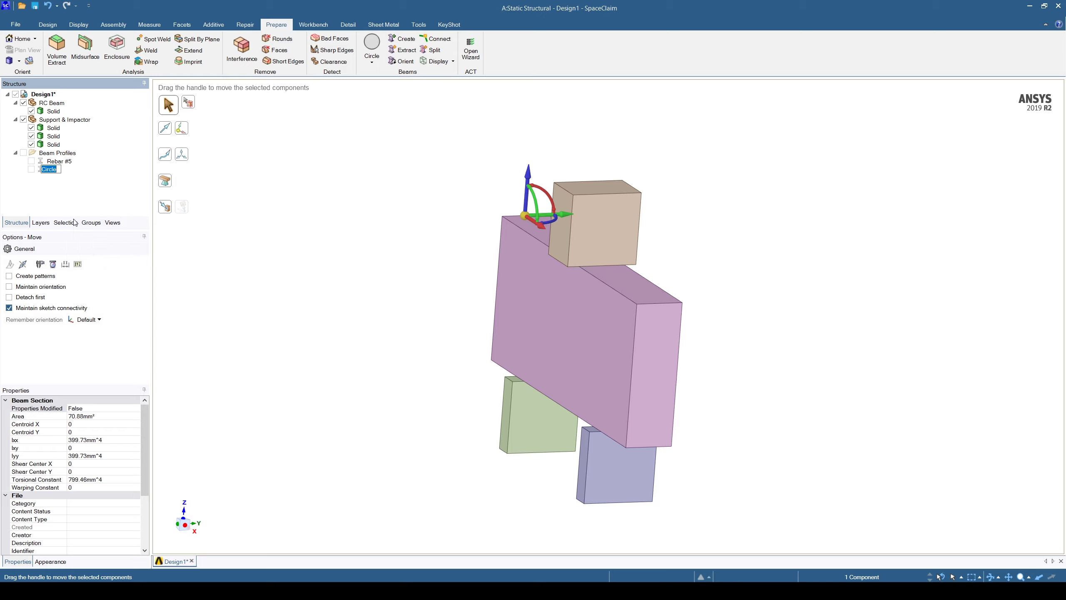
text(Reb)
text(ar #3)
key(Return)
click(347, 299)
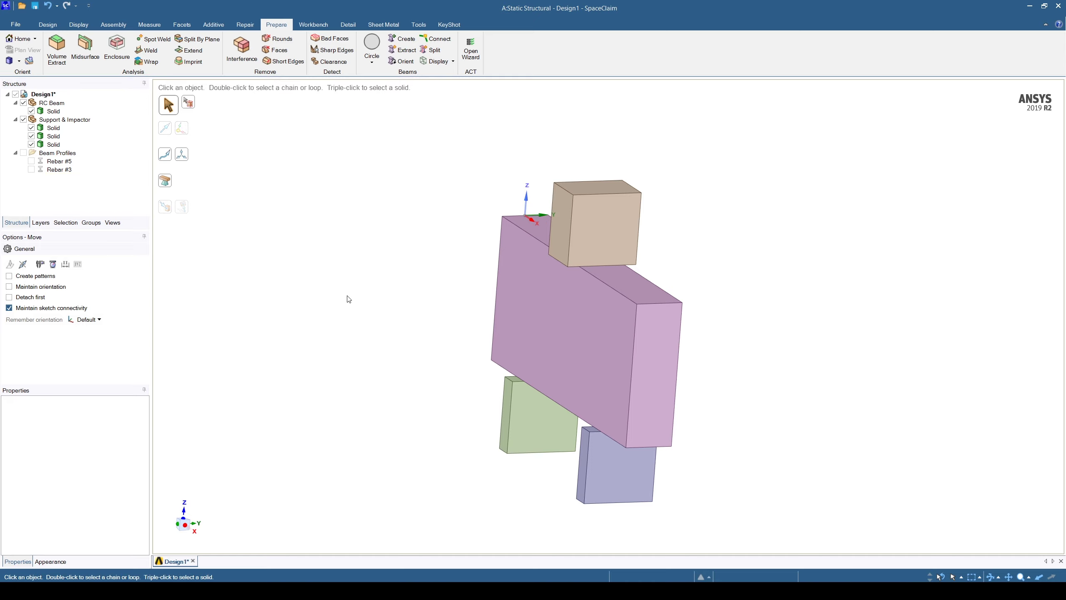
click(59, 161)
shift+click(59, 170)
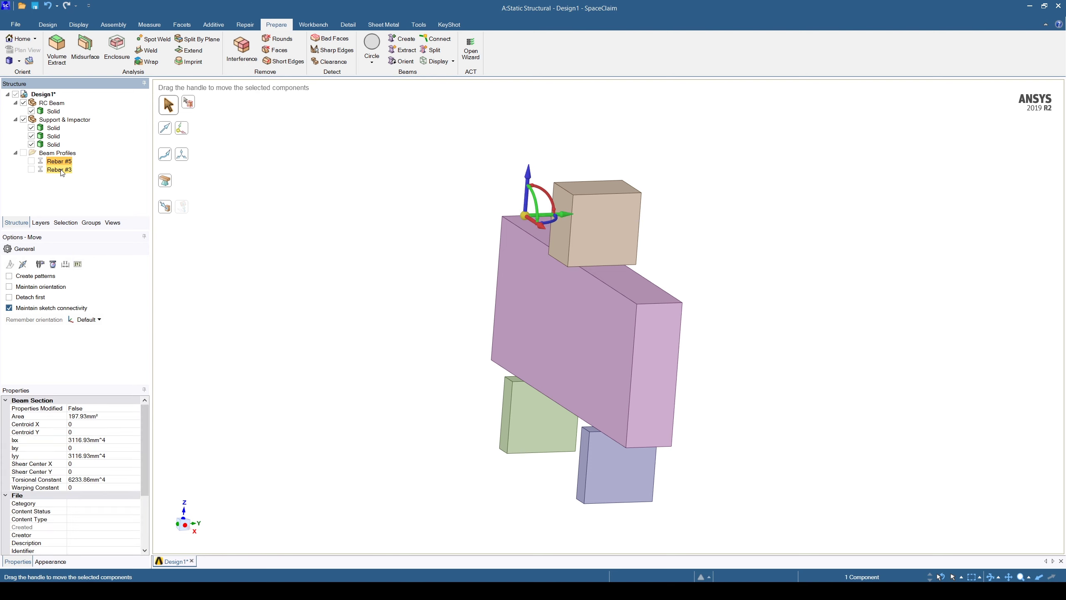
click(59, 173)
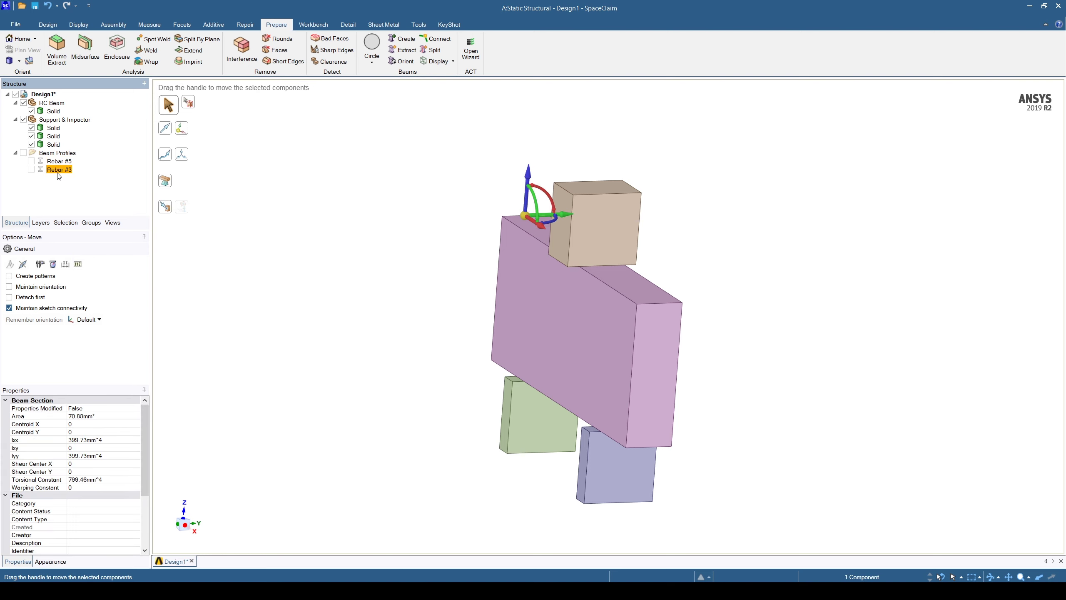
click(350, 317)
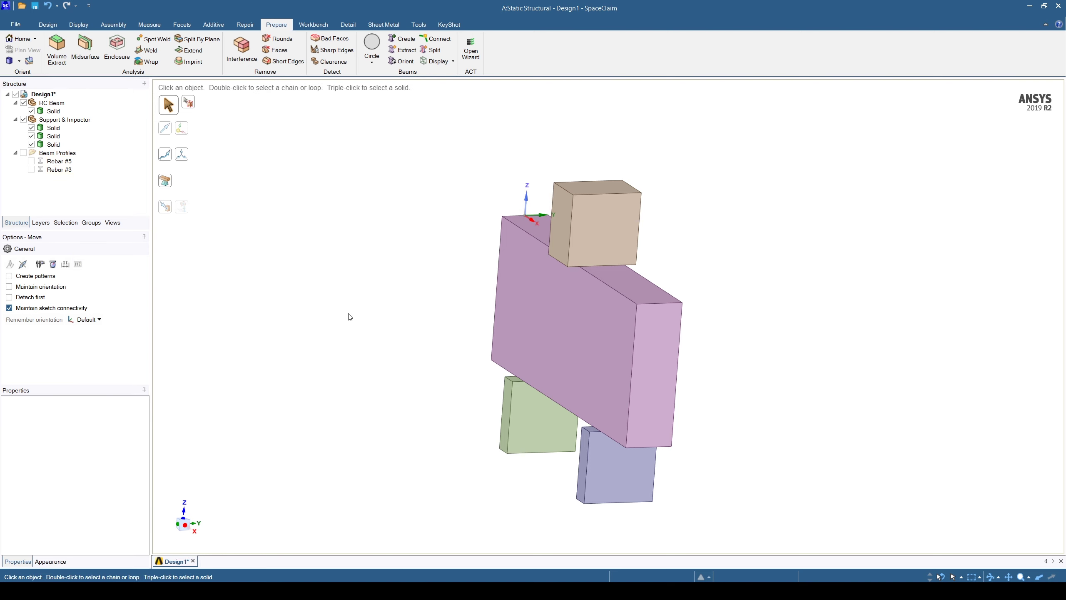
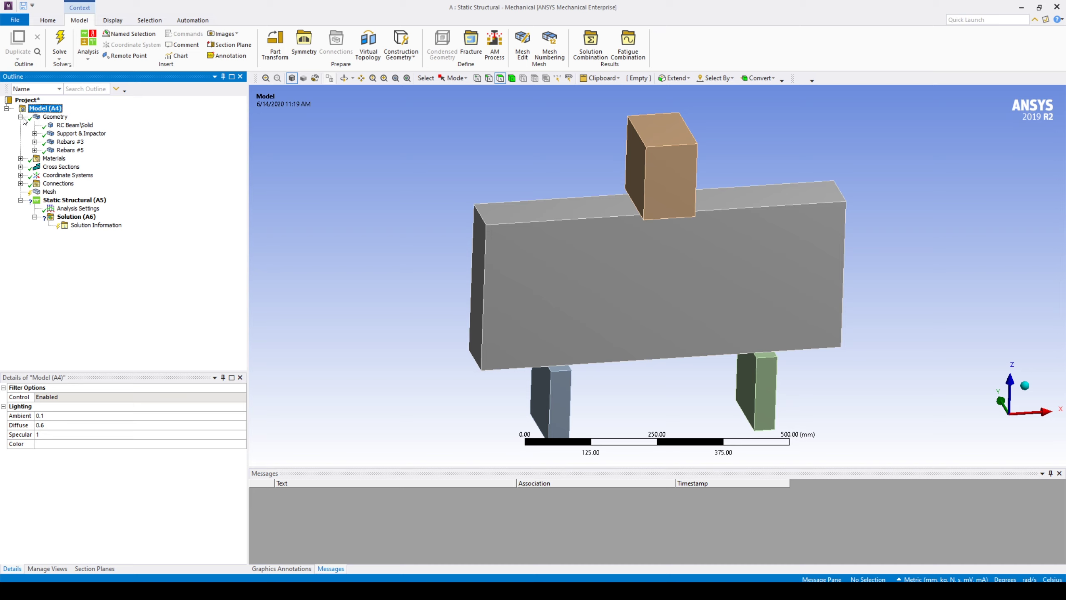
Step: In ANSYS Mechanical, hide the Support & Impactor, Rebars #3 and Rebars #5 bodies together
click(72, 133)
shift+click(71, 150)
right_click(73, 156)
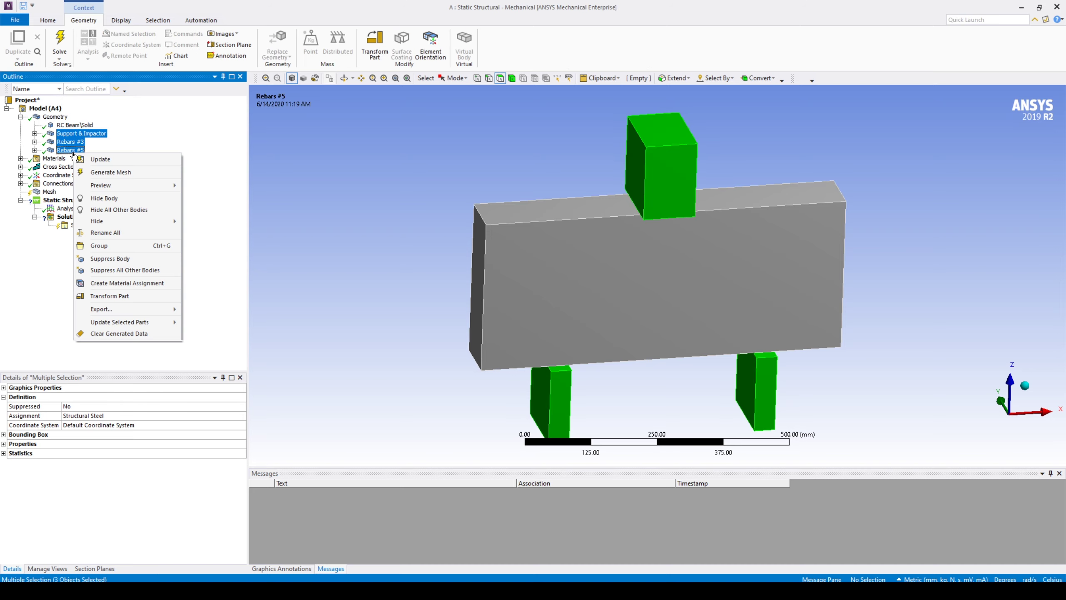
click(107, 199)
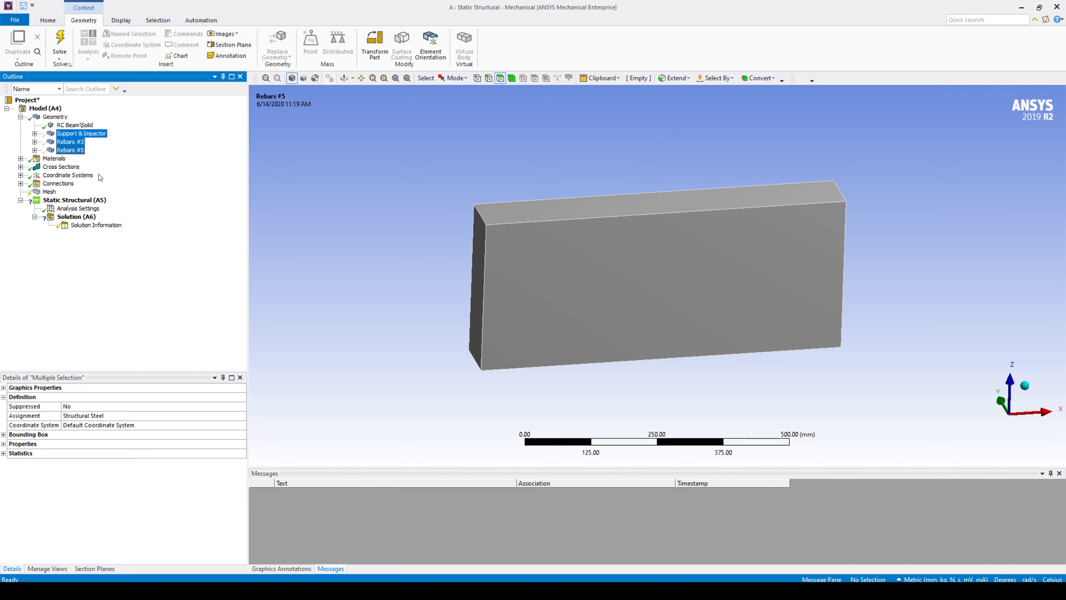
Step: Assign the Concrete material to the RC Beam solid
click(79, 125)
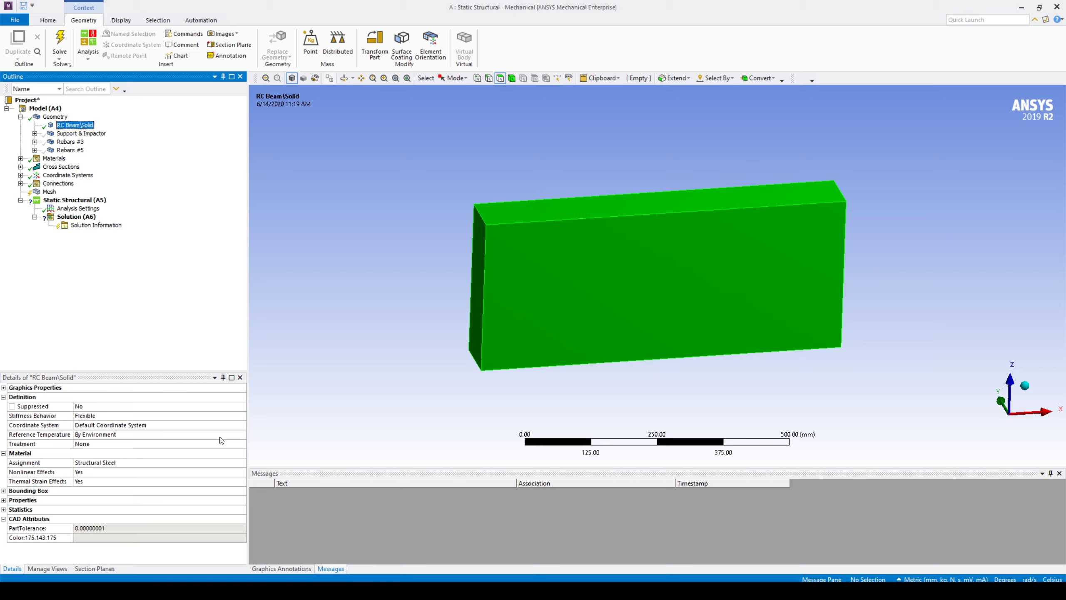
click(242, 464)
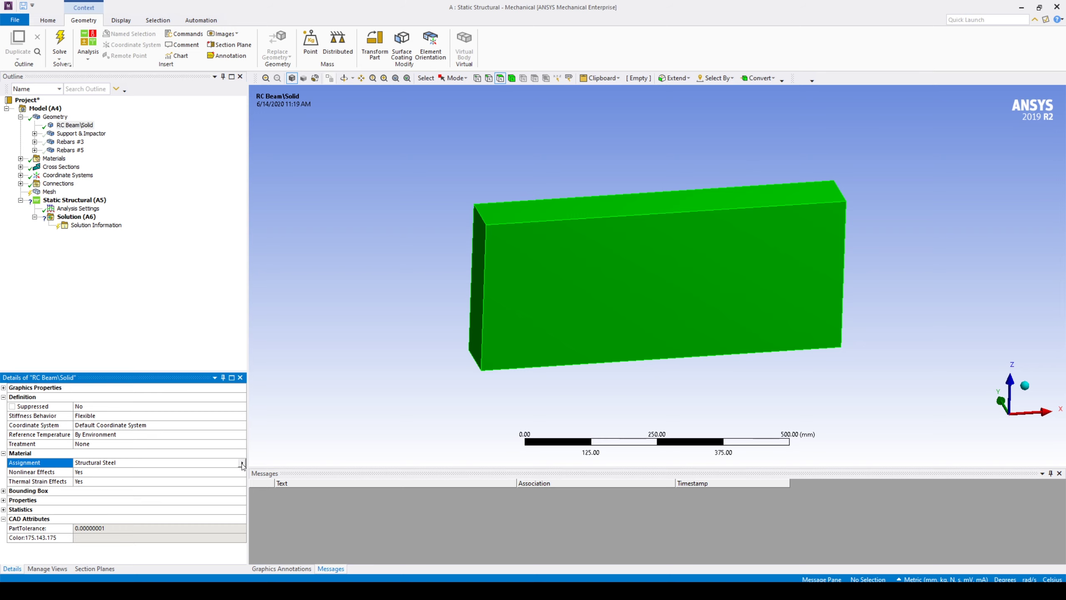
click(243, 464)
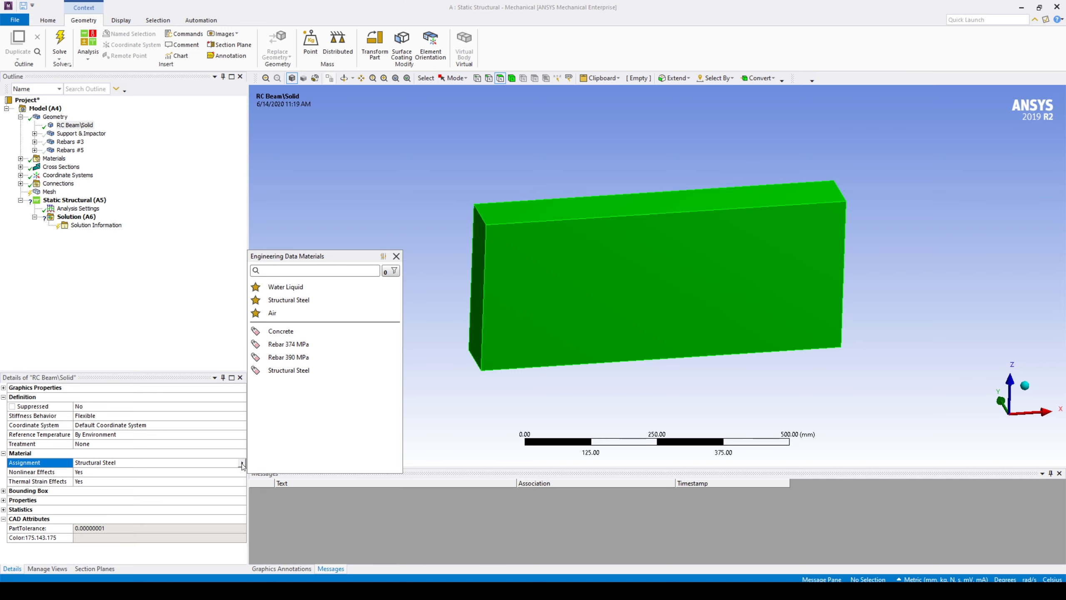
click(297, 332)
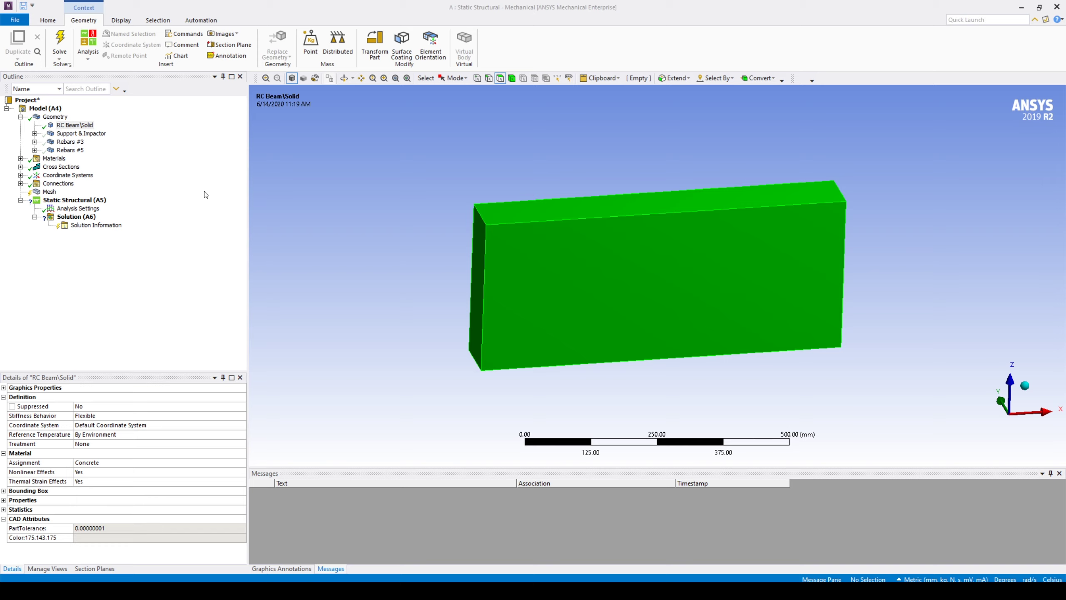
Step: Create a named selection called NM_Concrete from the concrete beam body and expand the Named Selections branch
click(72, 151)
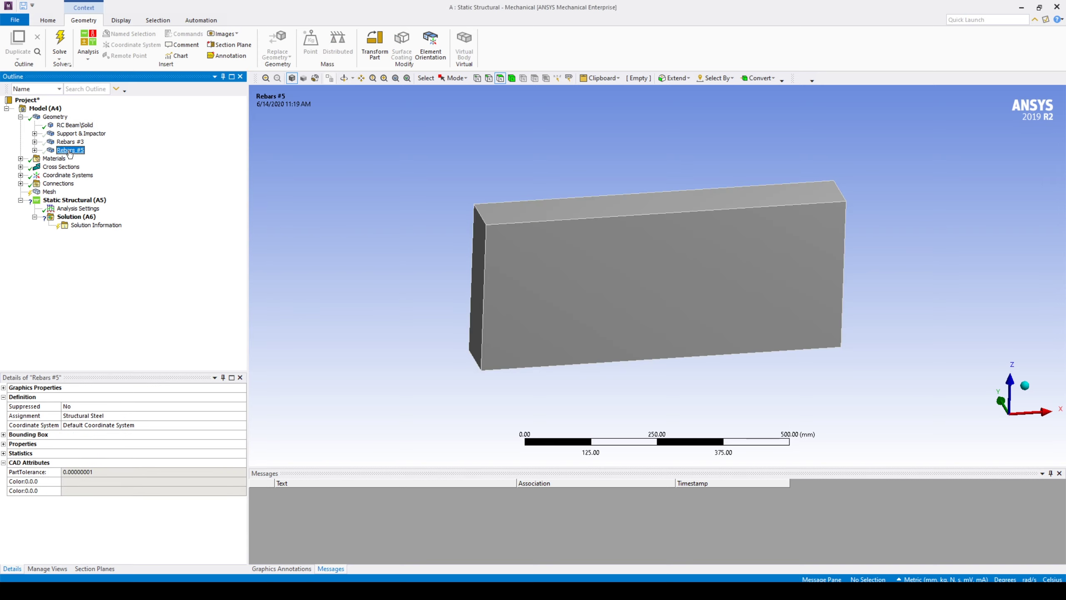
click(512, 78)
click(567, 227)
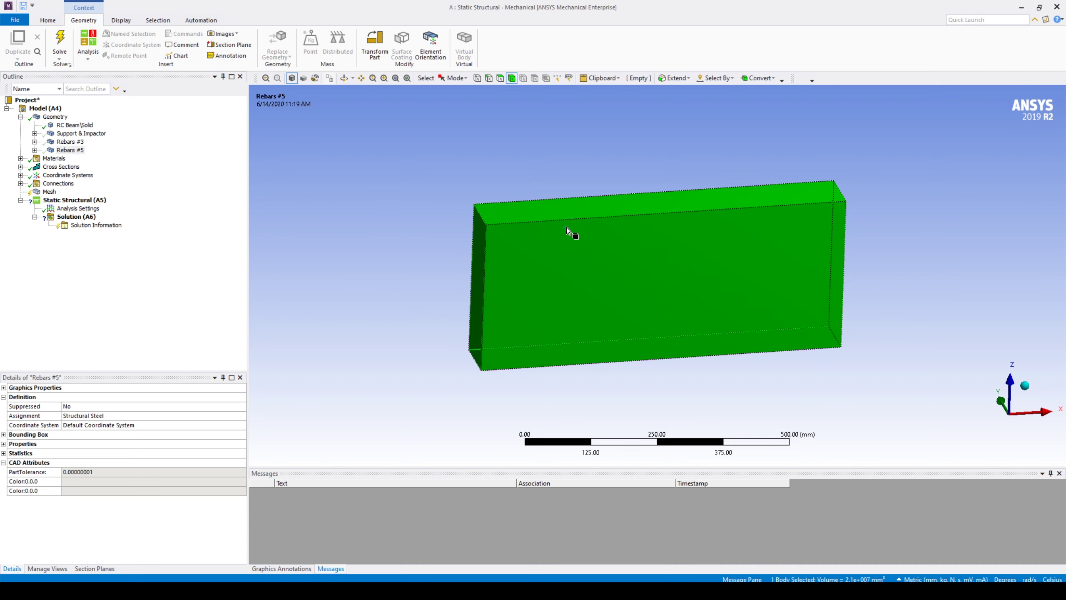
right_click(567, 227)
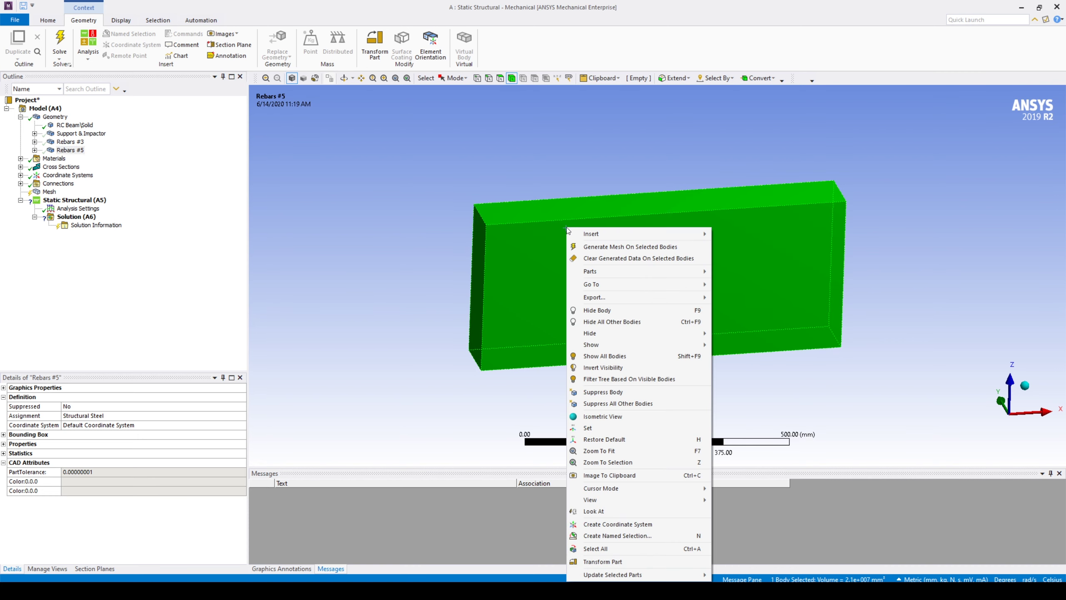
click(635, 536)
text(NM_Concrete)
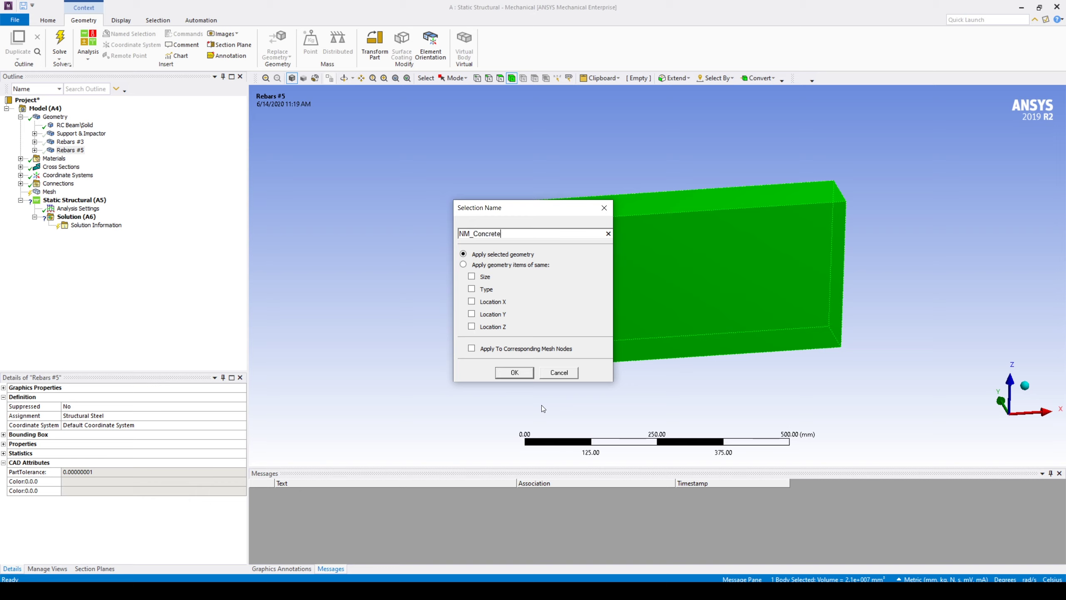
click(514, 372)
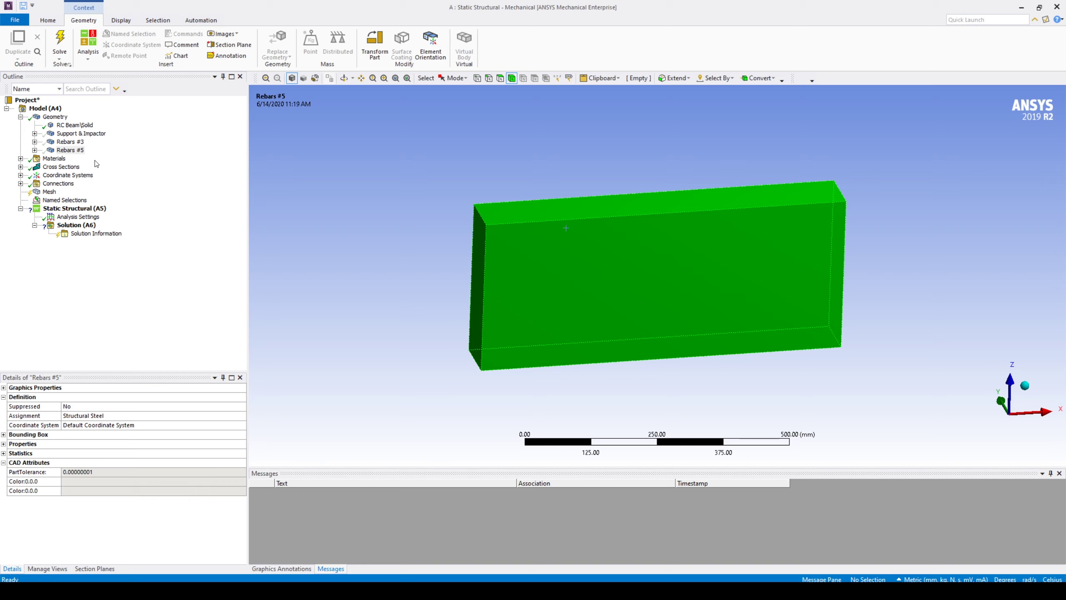
click(65, 200)
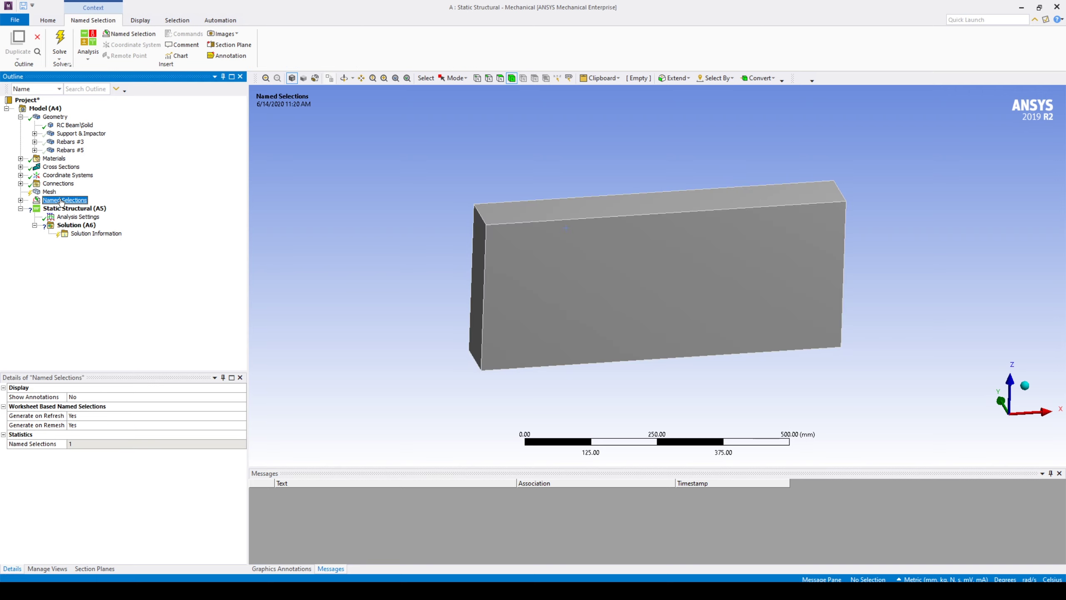
click(20, 200)
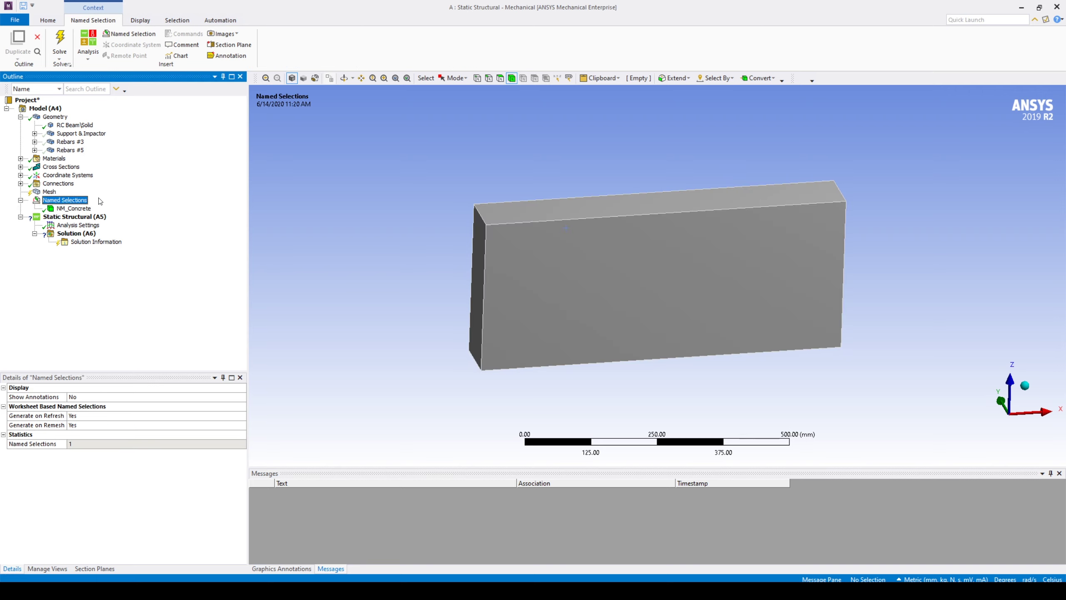
Step: Hide the RC Beam solid body
click(68, 126)
right_click(68, 126)
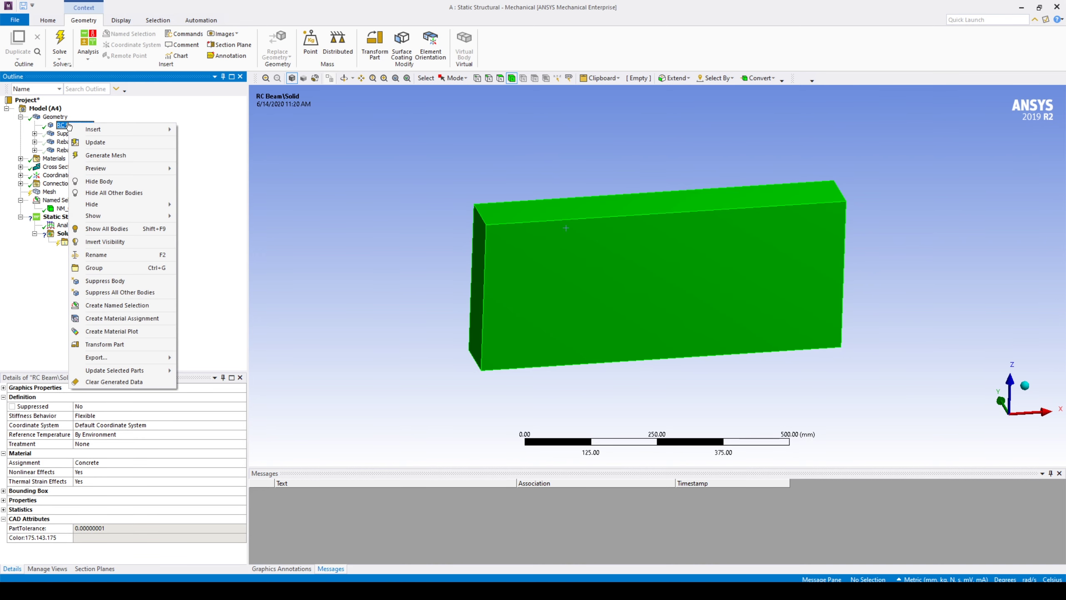
click(99, 181)
Step: Assign the Concrete material to the Support & Impactor part
click(82, 135)
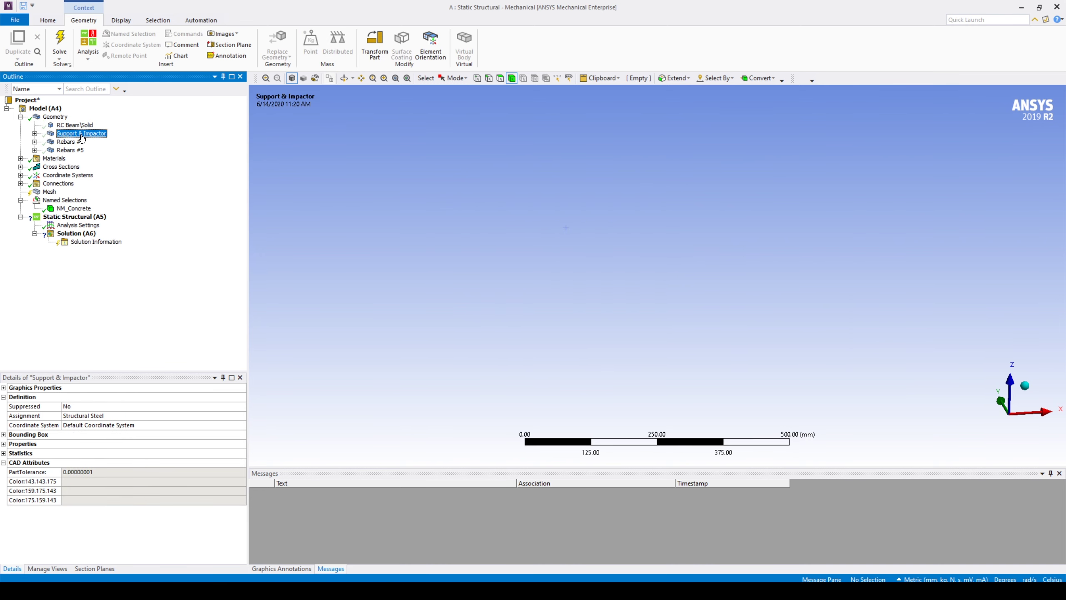
click(242, 416)
click(242, 416)
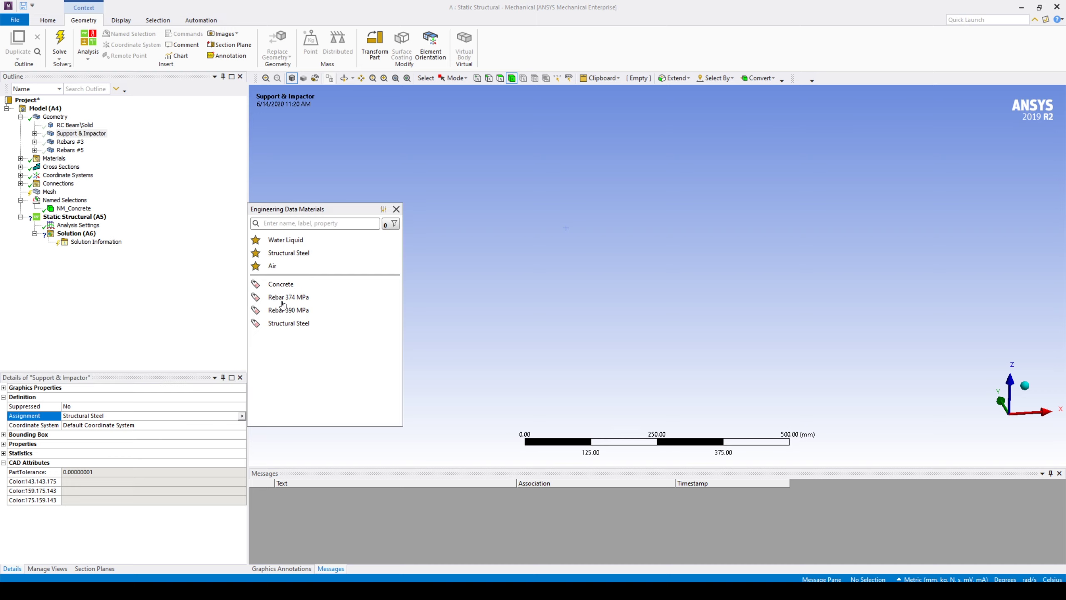
click(290, 285)
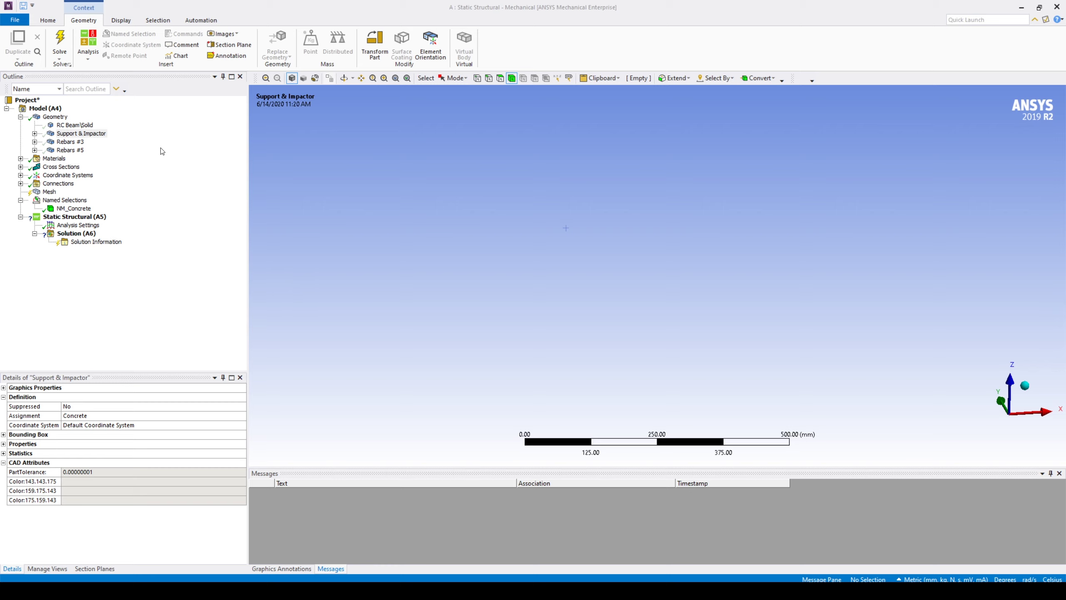
Step: Show the Support & Impactor bodies to inspect them and hide them again
right_click(76, 136)
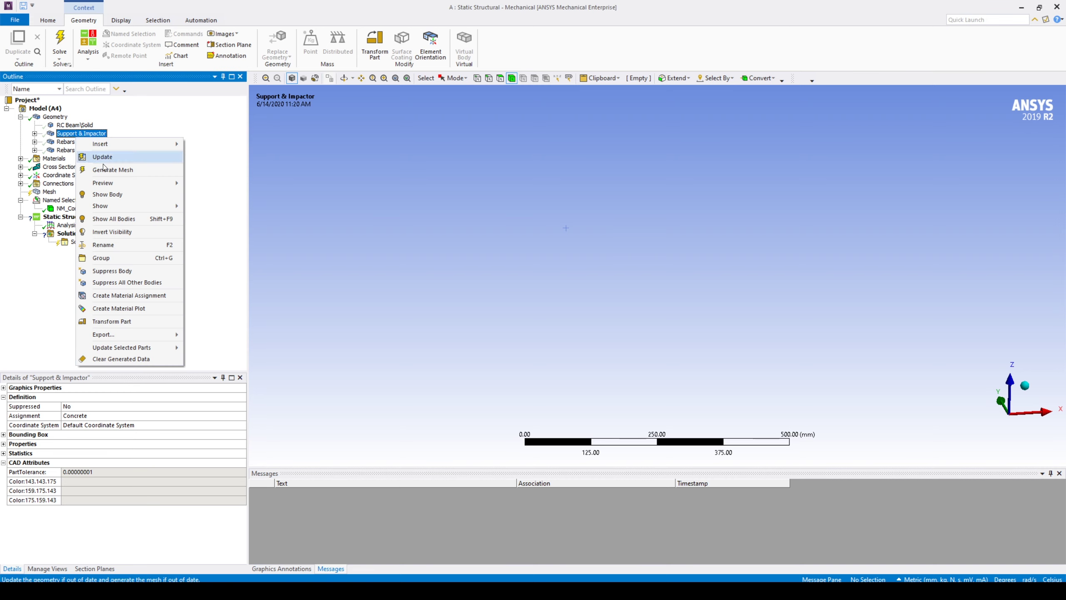
click(115, 195)
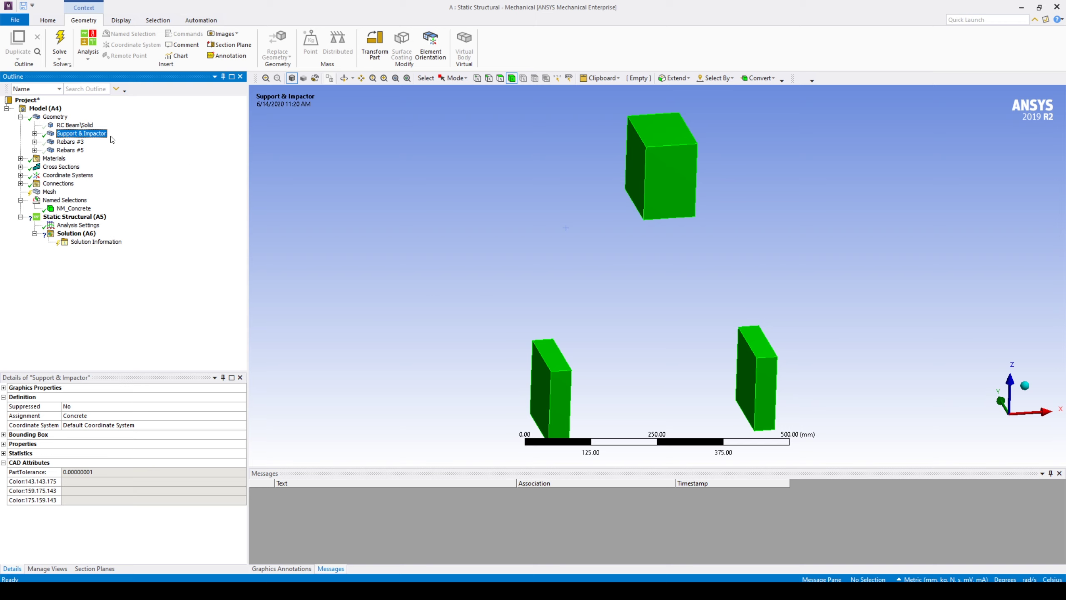
right_click(96, 133)
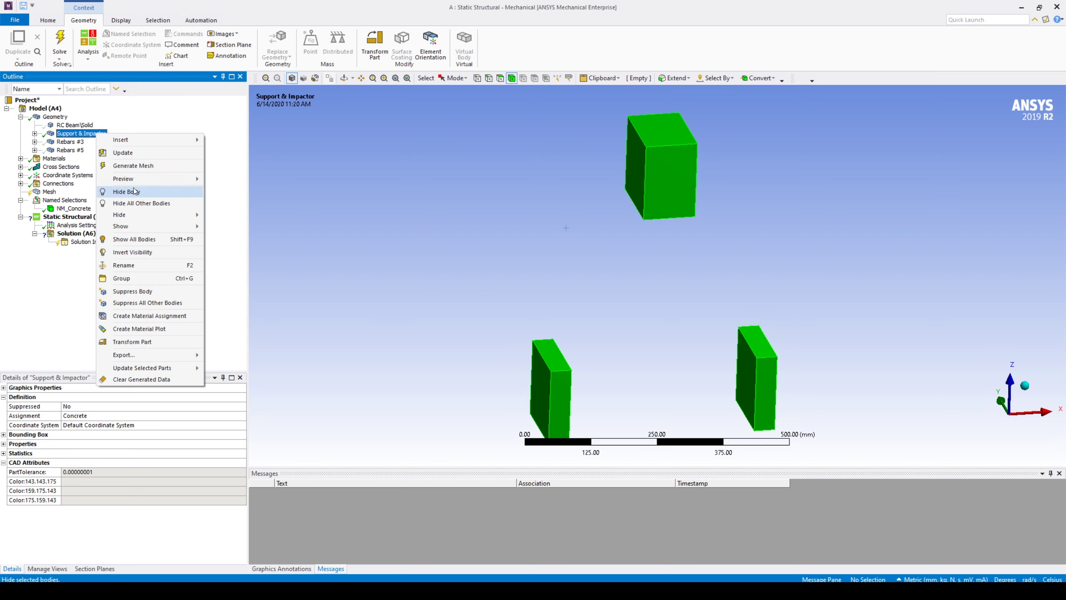
click(134, 191)
Step: Show the Rebars #3 bodies
click(74, 143)
right_click(75, 146)
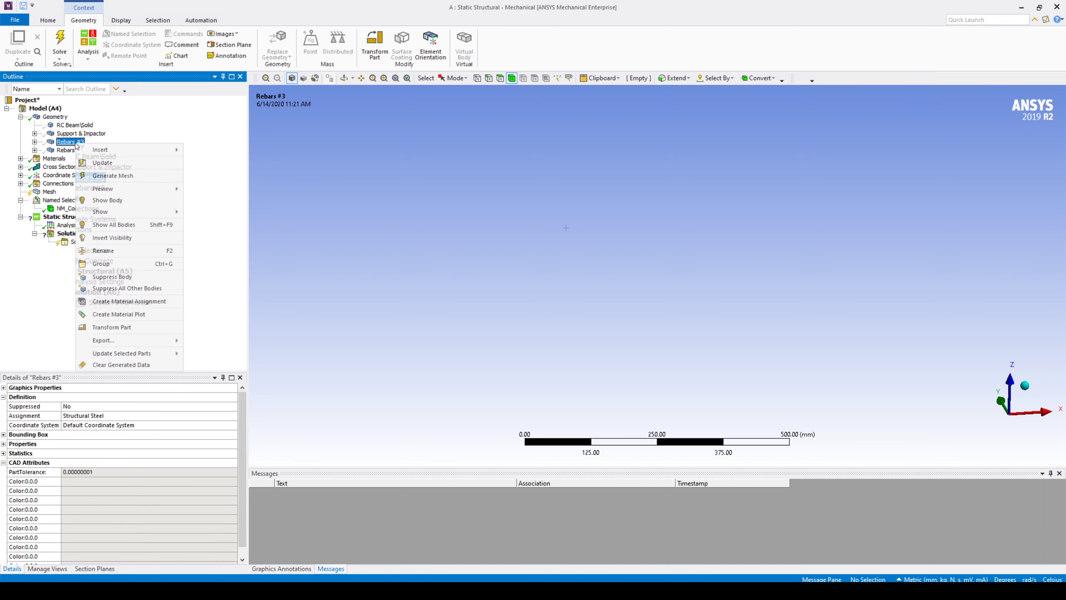
click(109, 201)
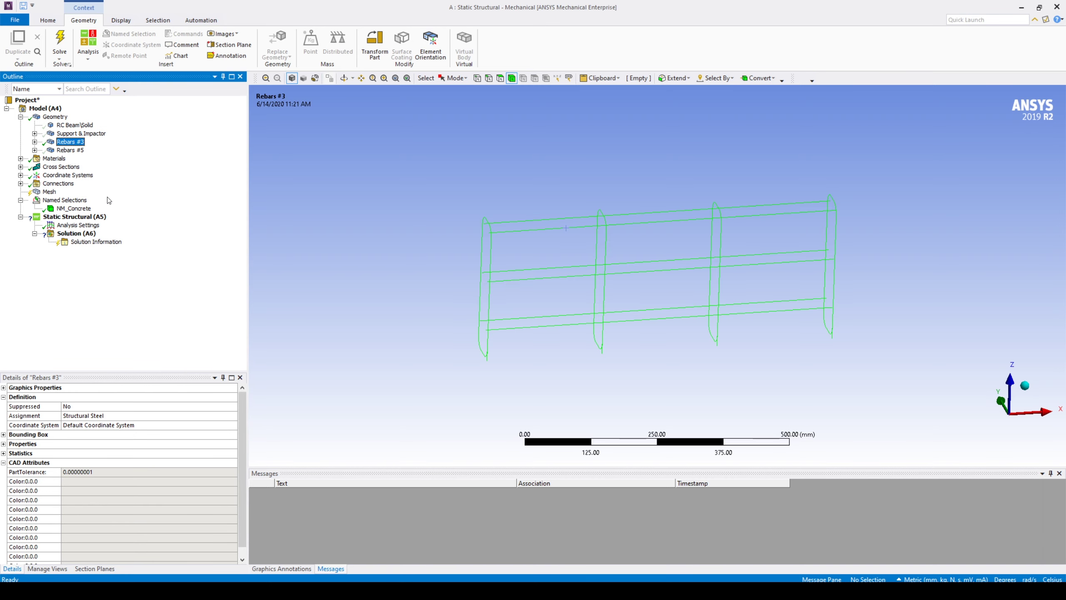
Step: Set the model type of all Rebar #3 beams to Link/Truss and assign them the Rebar 390 MPa material
click(36, 142)
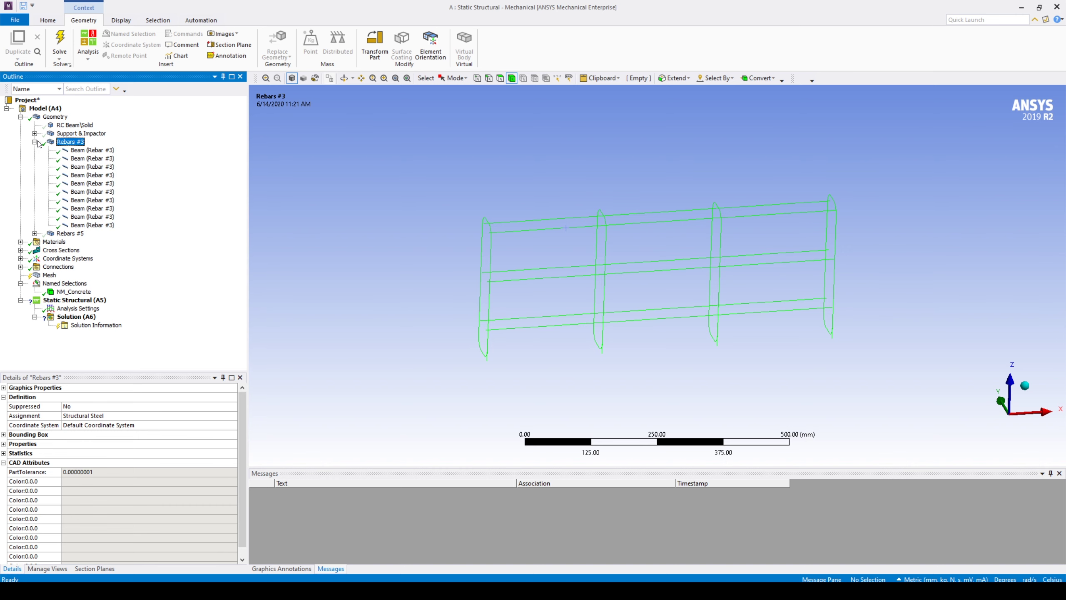
click(106, 151)
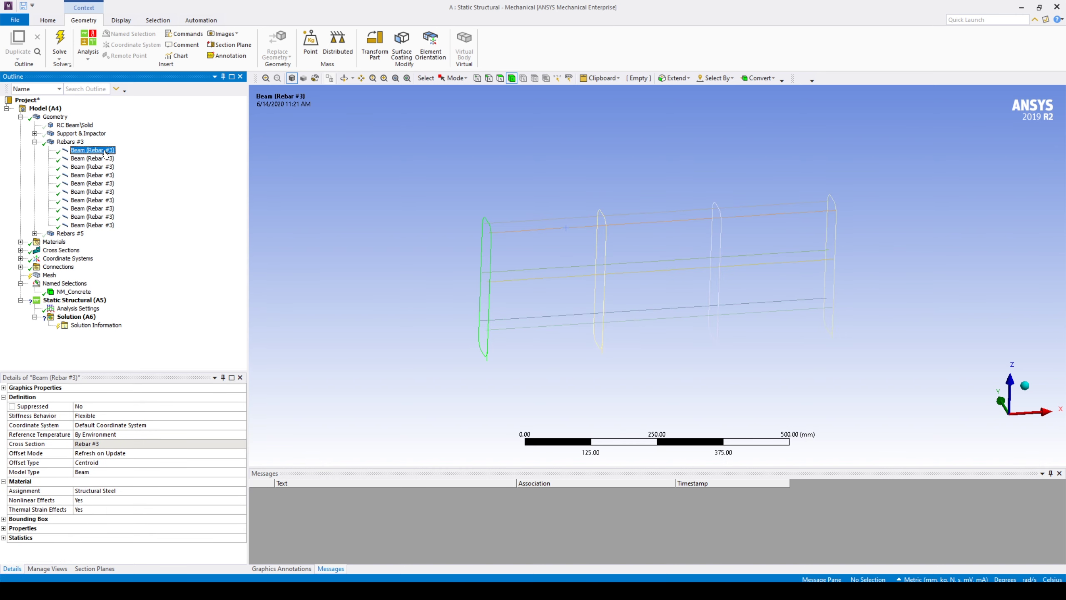
shift+click(110, 226)
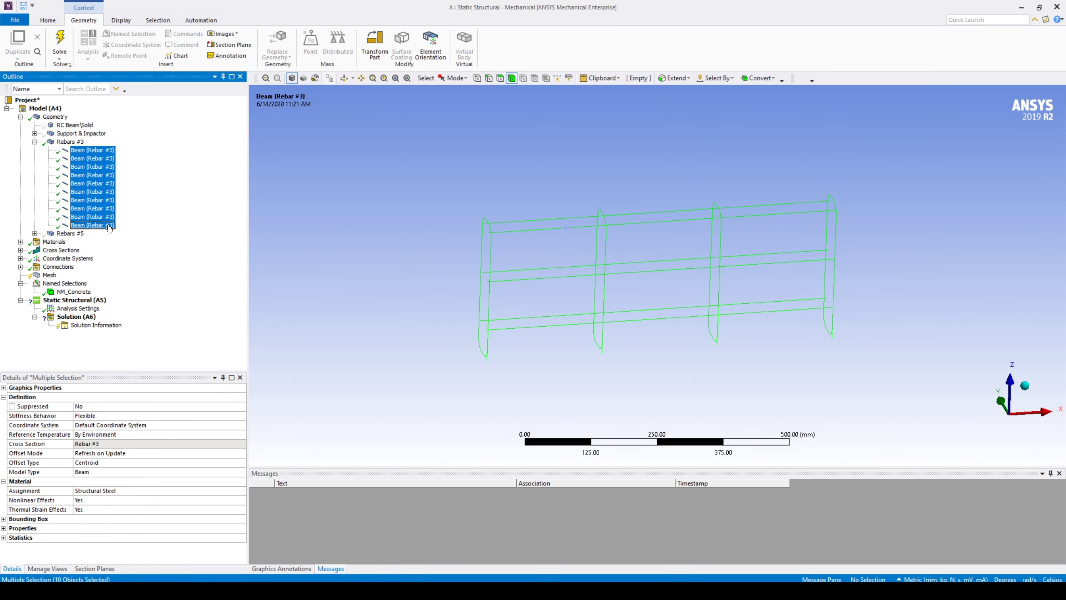
click(241, 474)
click(242, 472)
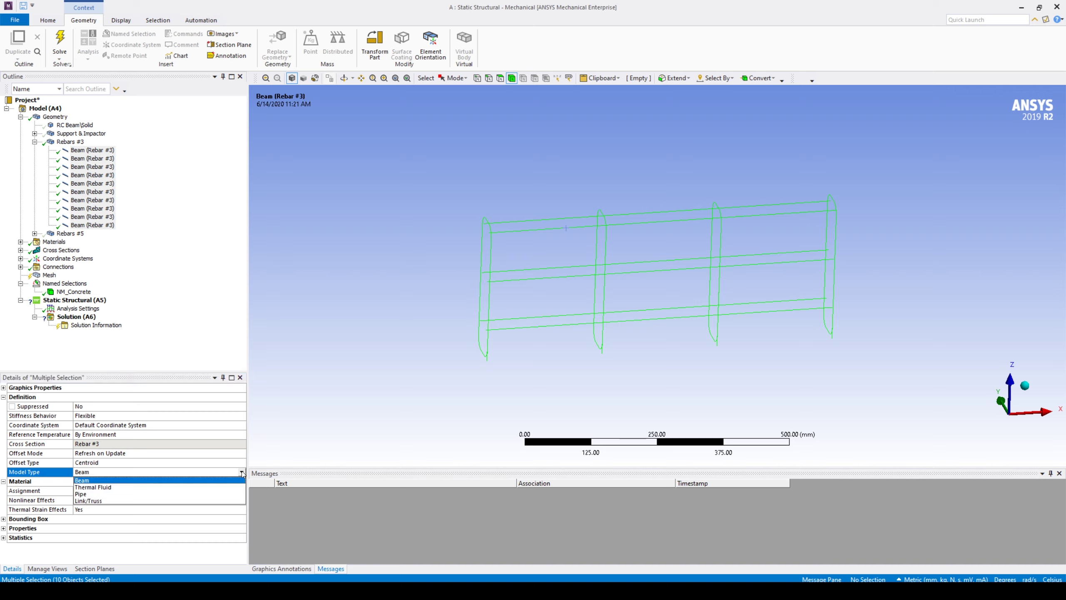
click(99, 501)
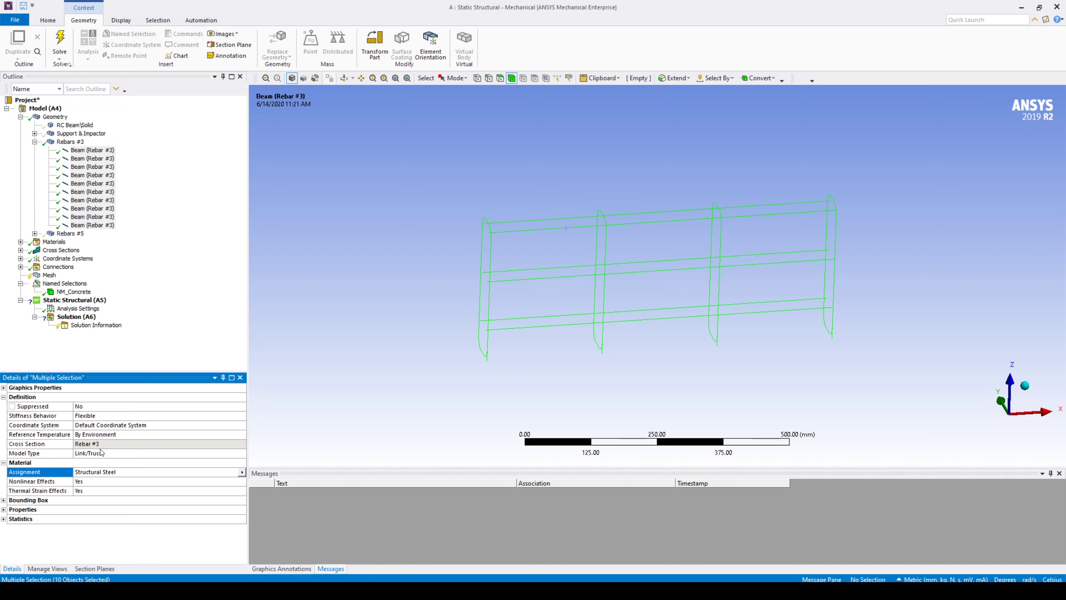
click(243, 473)
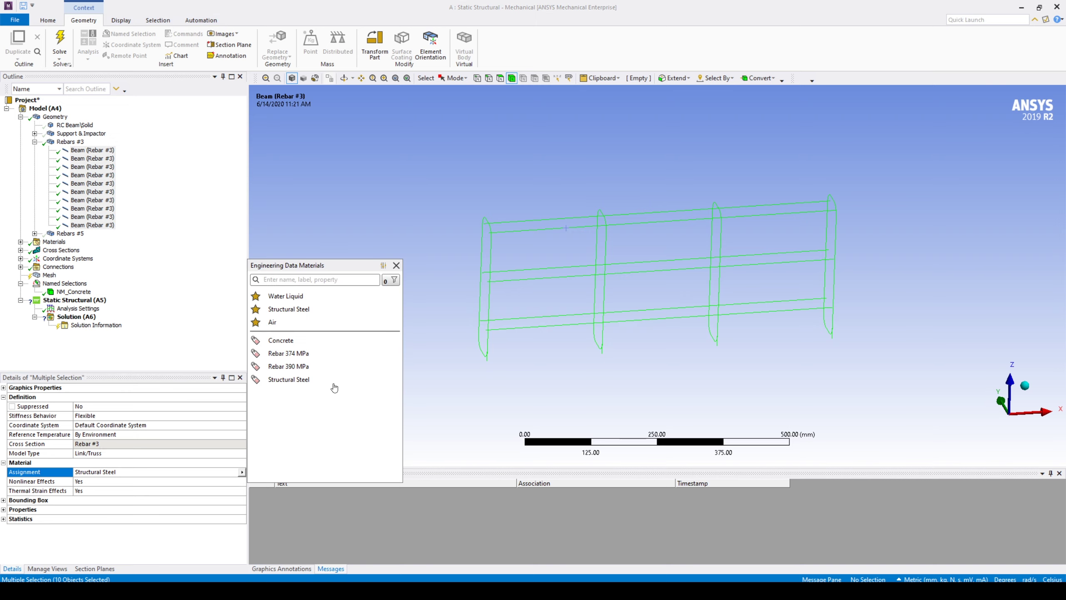
click(308, 367)
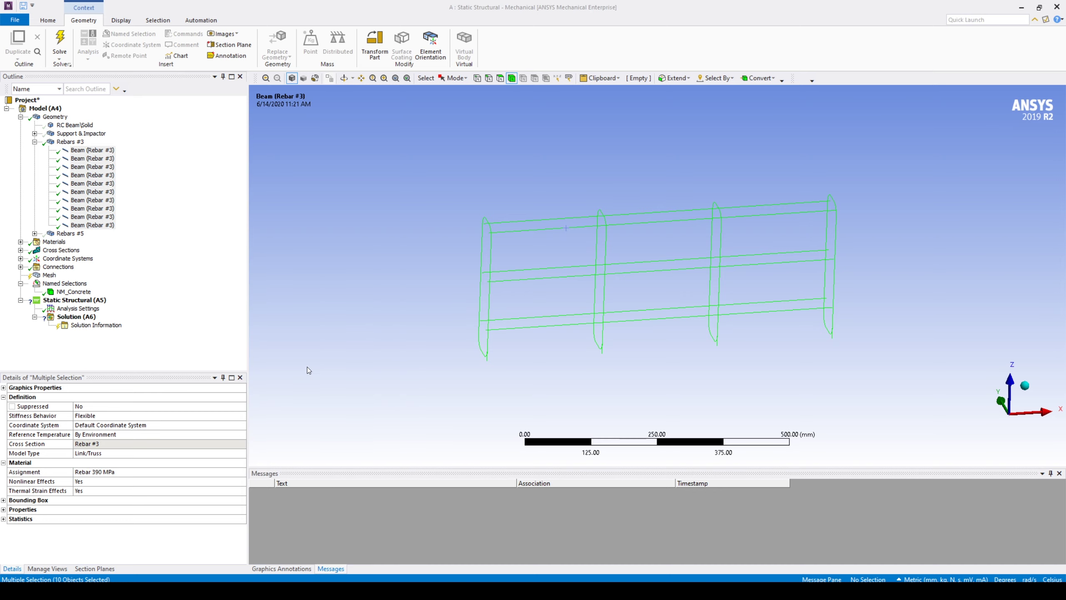
Step: Box-select all visible Rebars #3 bodies and create a named selection called NM_STR from them
click(88, 235)
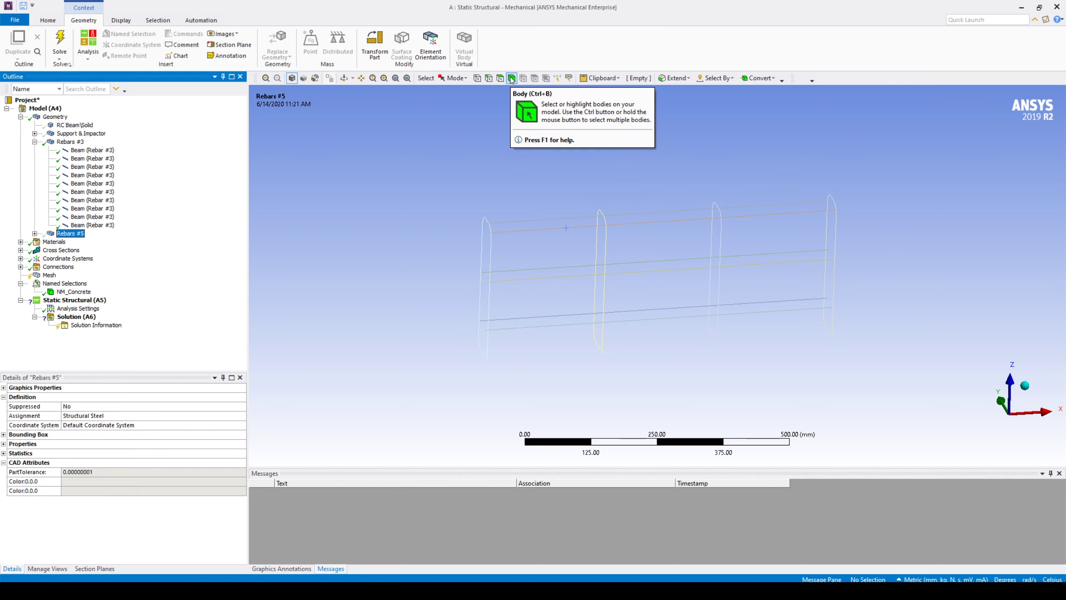
click(452, 78)
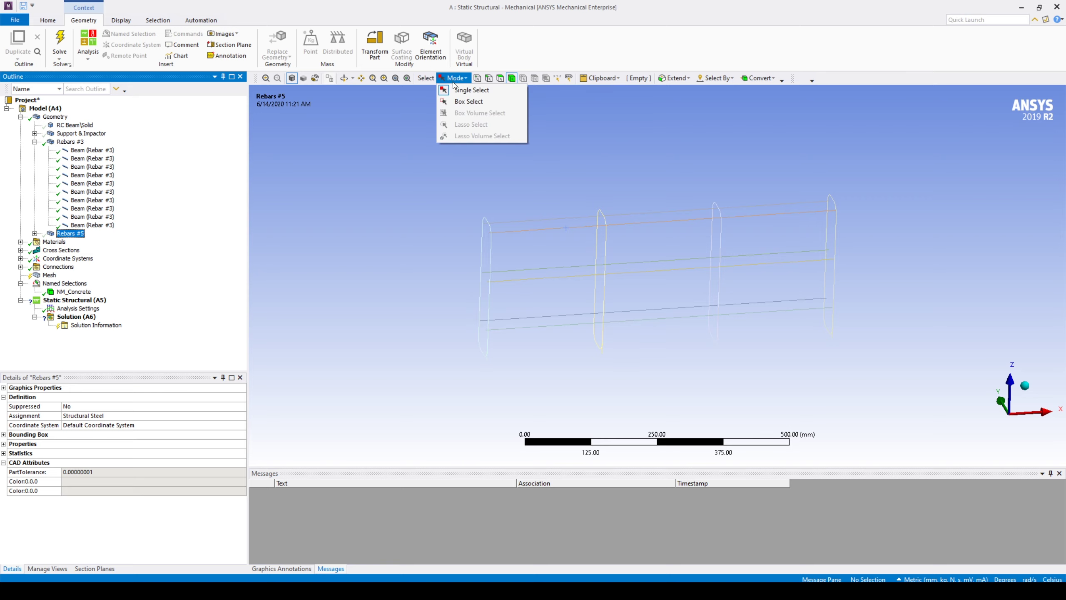
click(475, 104)
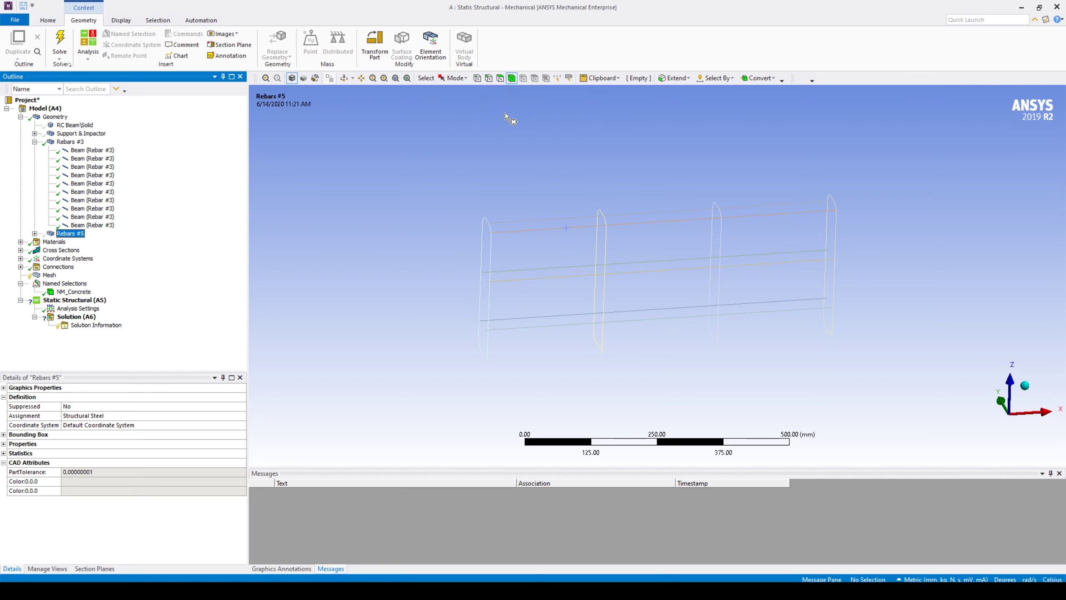
drag(916, 140, 390, 398)
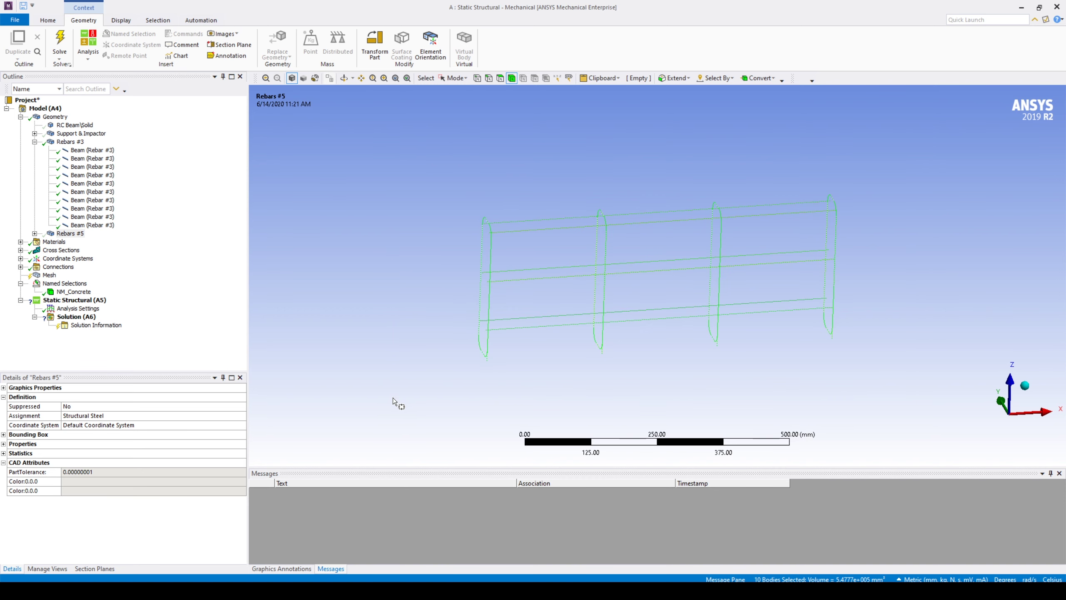
right_click(603, 323)
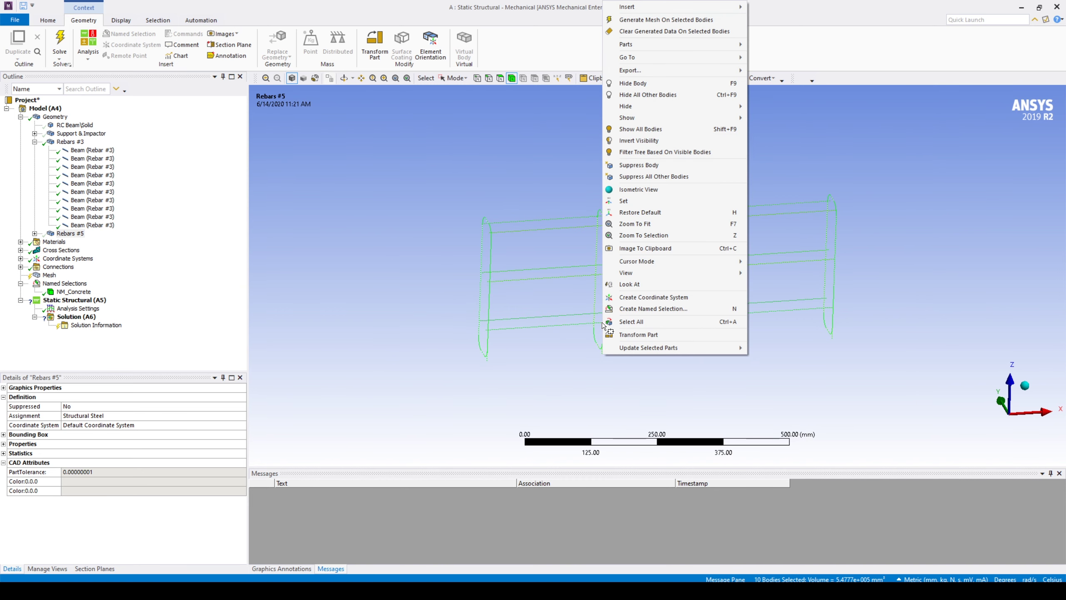
click(661, 309)
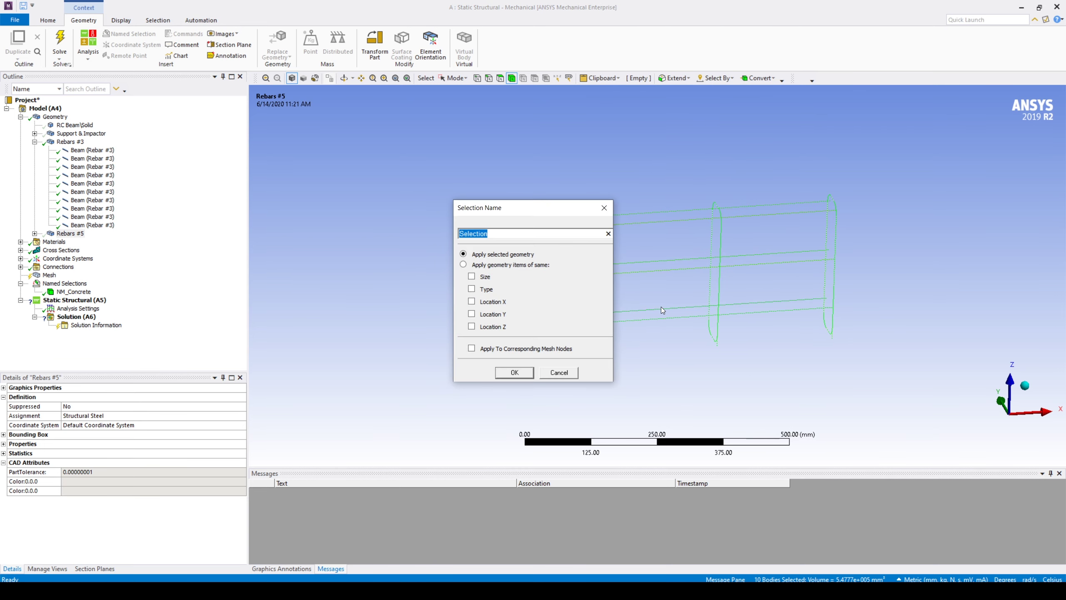
text(NM_STR)
click(521, 370)
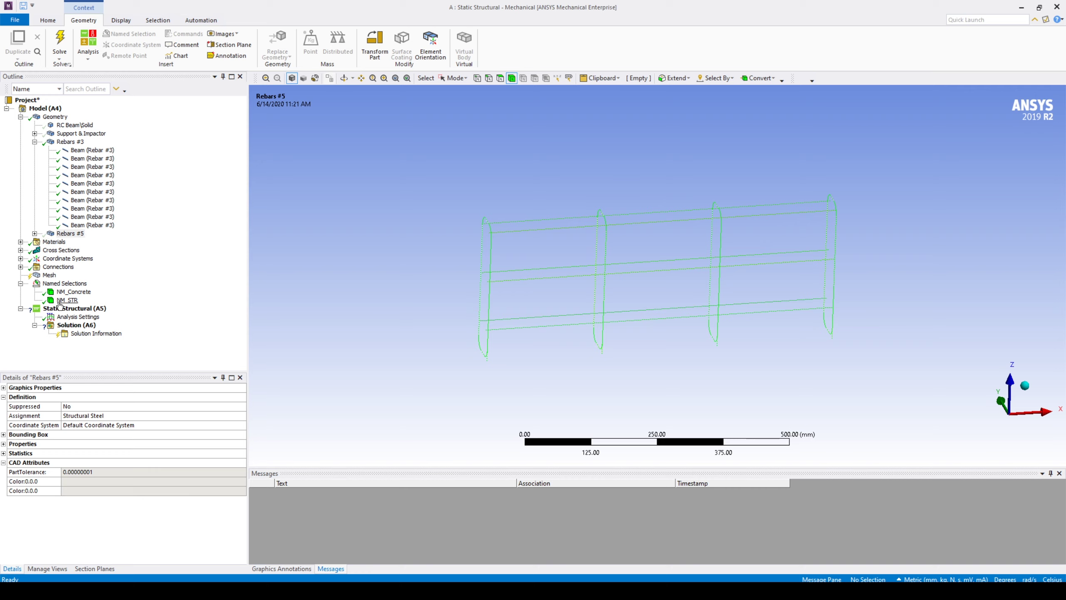
Step: Hide the Rebars #3 bodies and show the Rebars #5 bodies instead
click(68, 142)
right_click(67, 143)
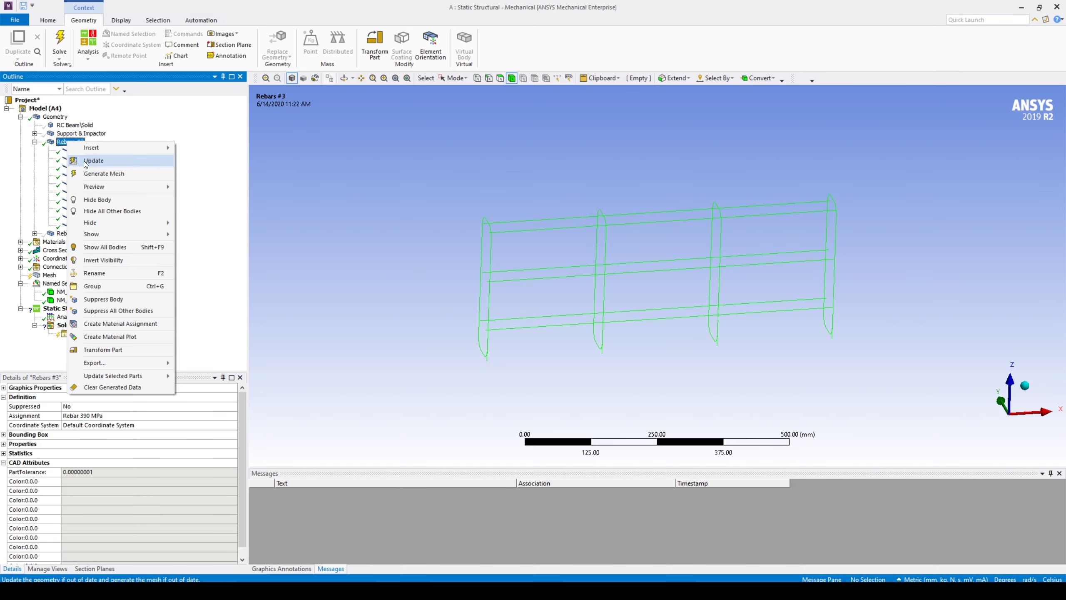
click(97, 199)
click(35, 142)
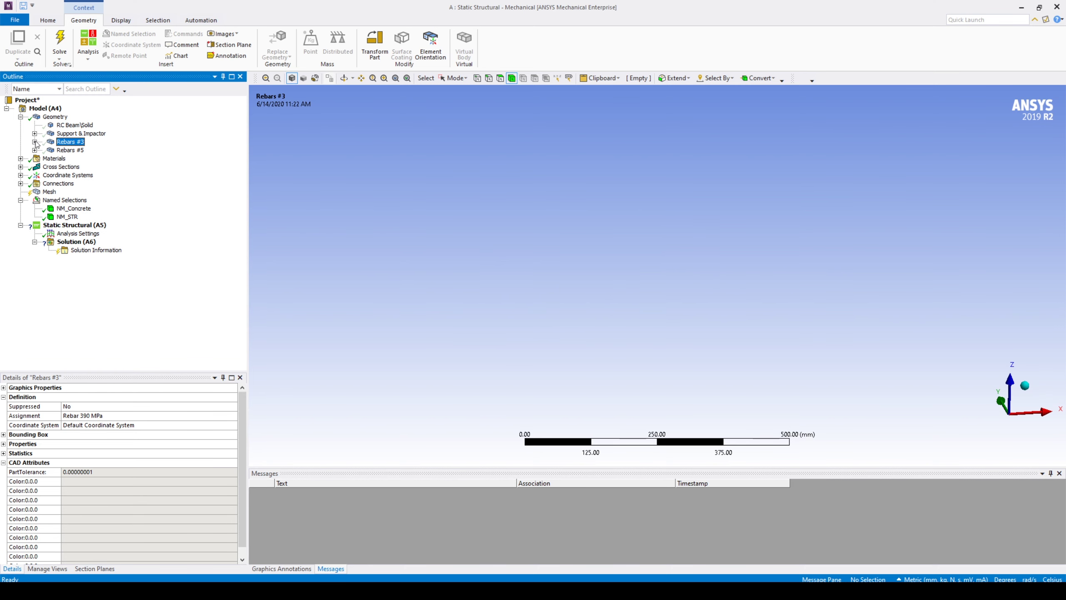
click(72, 150)
right_click(74, 153)
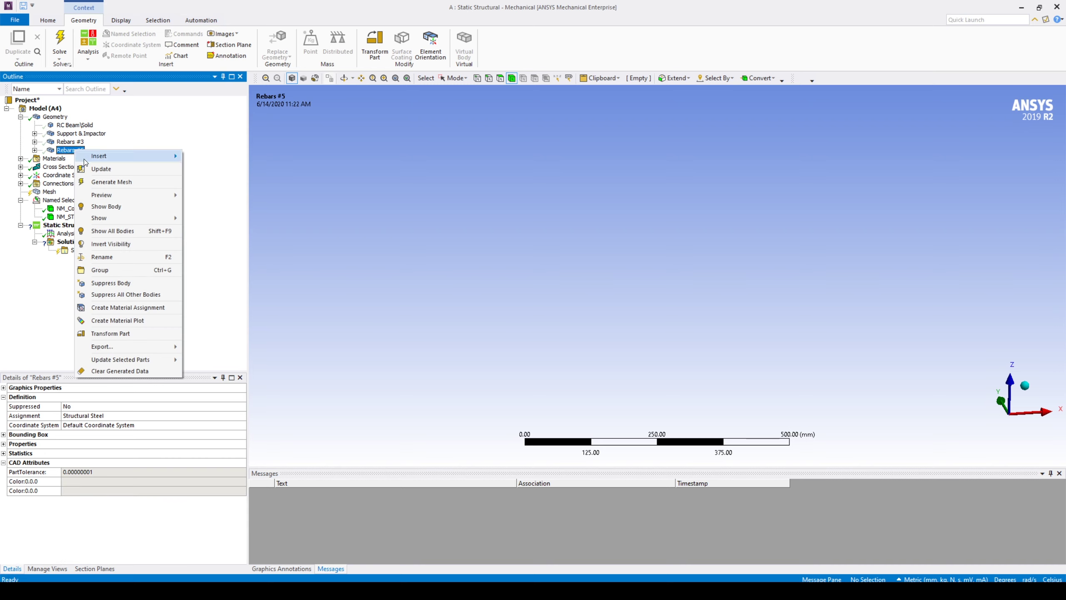
click(112, 205)
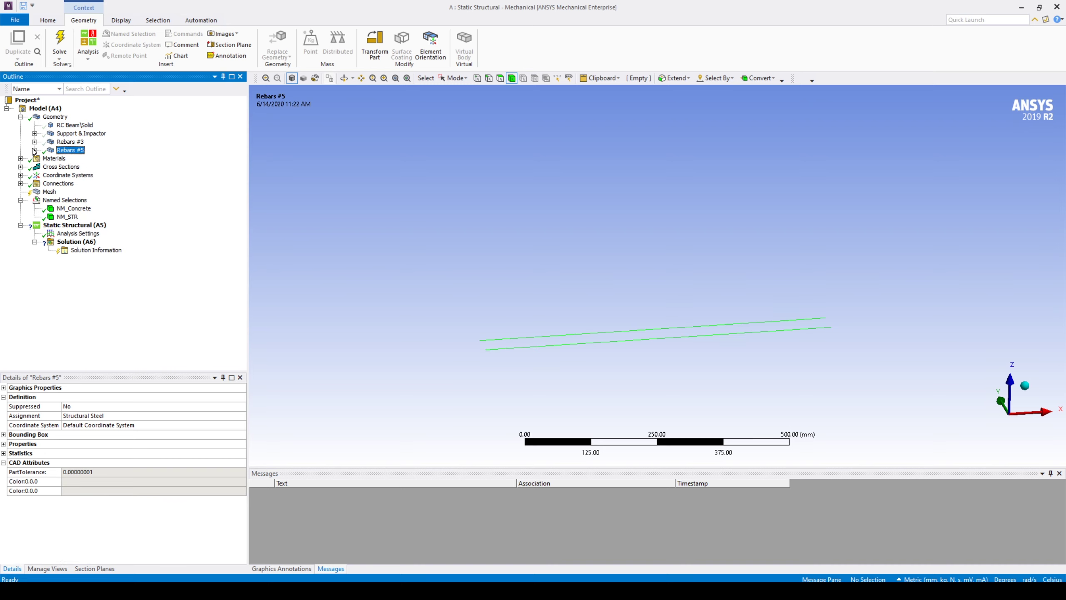
Step: Set the model type of both Rebar #5 beams to Link/Truss and assign them the Rebar 374 MPa material
click(35, 150)
click(101, 161)
ctrl+click(97, 167)
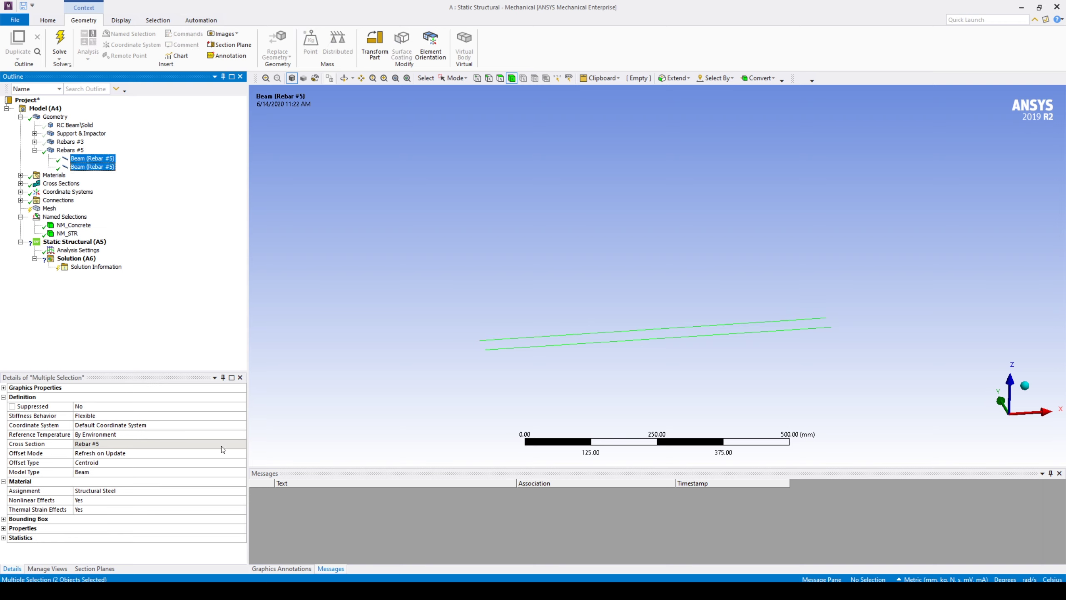
click(242, 472)
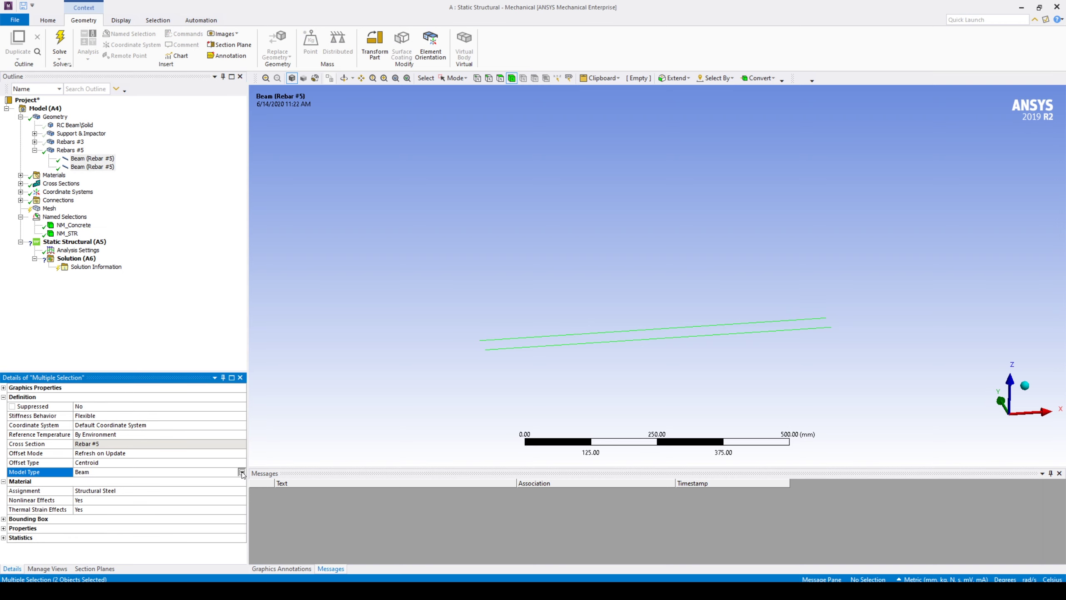
click(242, 473)
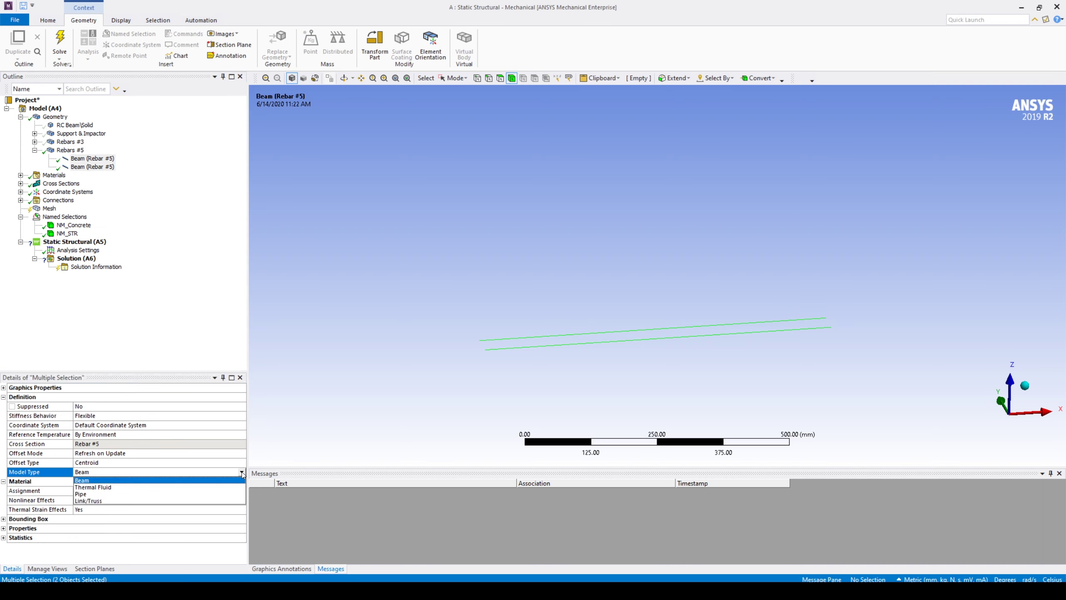
click(91, 501)
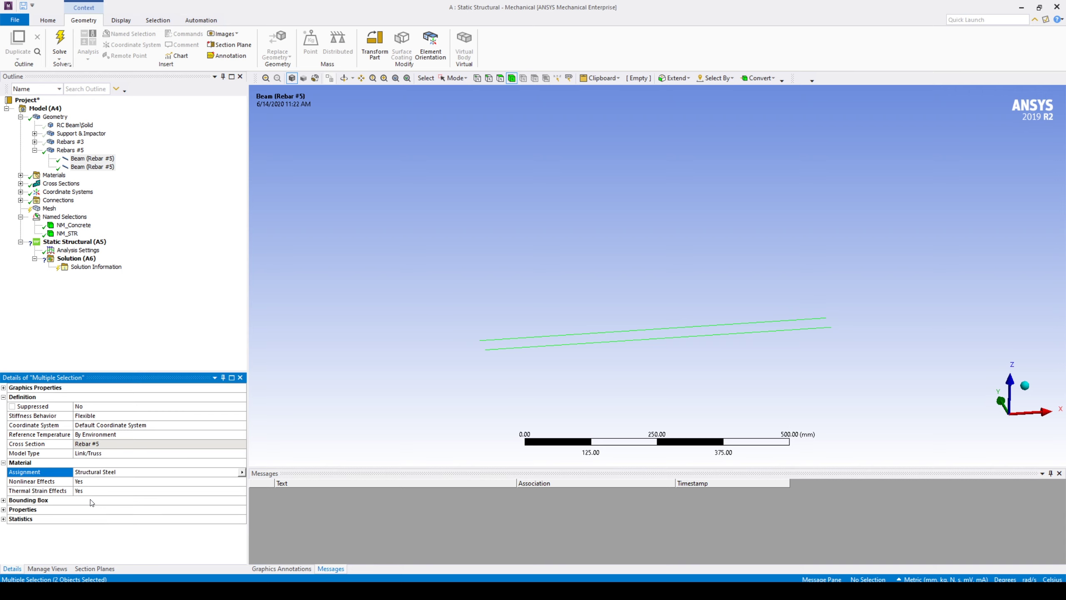
click(242, 472)
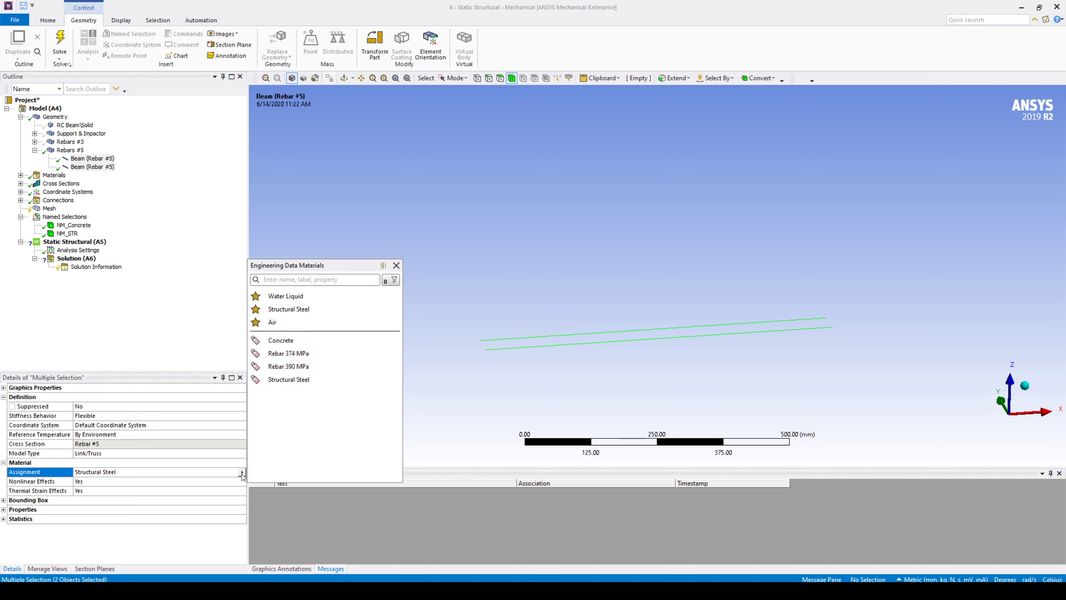
click(338, 354)
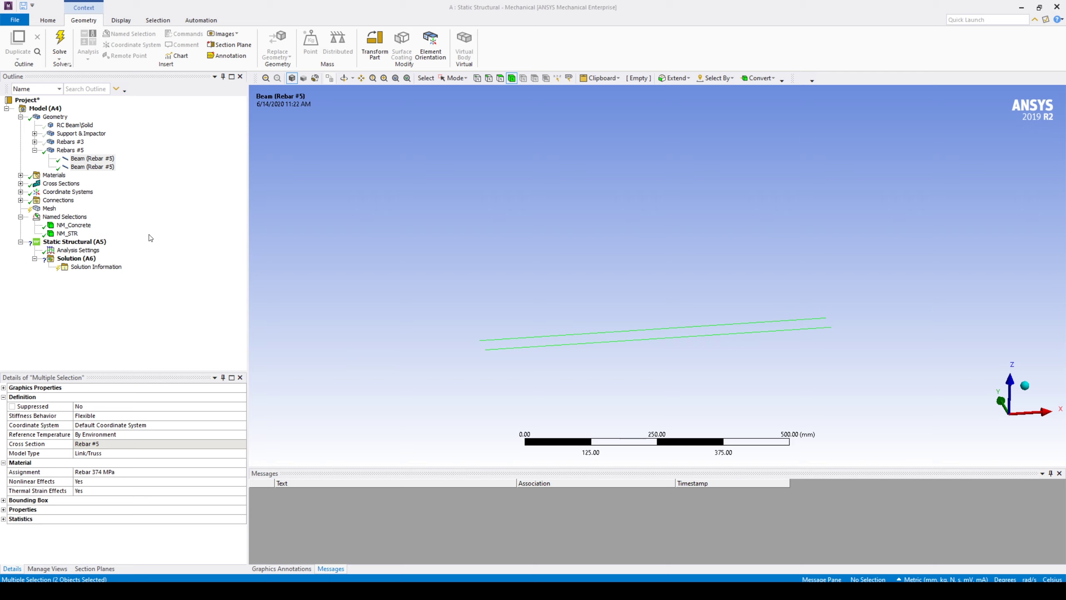
Step: Box-select both Rebar #5 beam bodies and create a named selection called NM_LongRebars from them
click(57, 176)
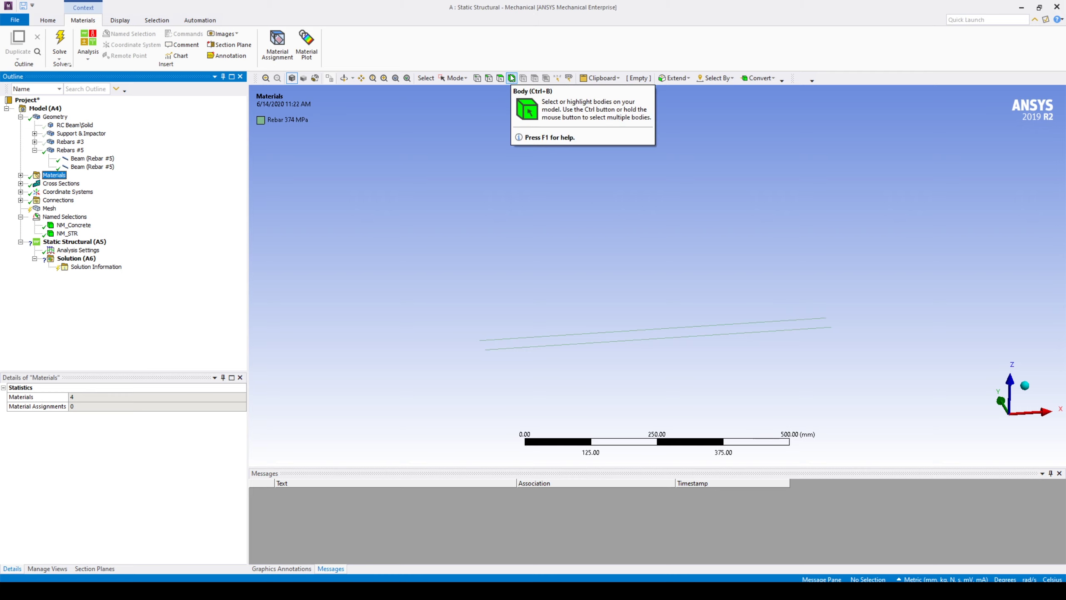
click(447, 79)
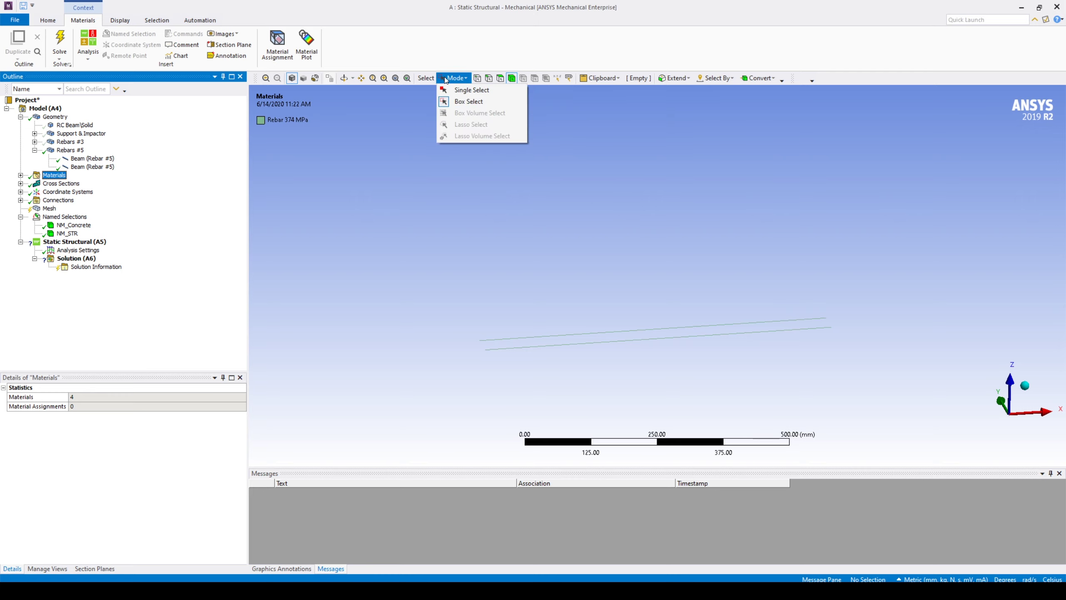
click(480, 105)
drag(918, 226, 386, 391)
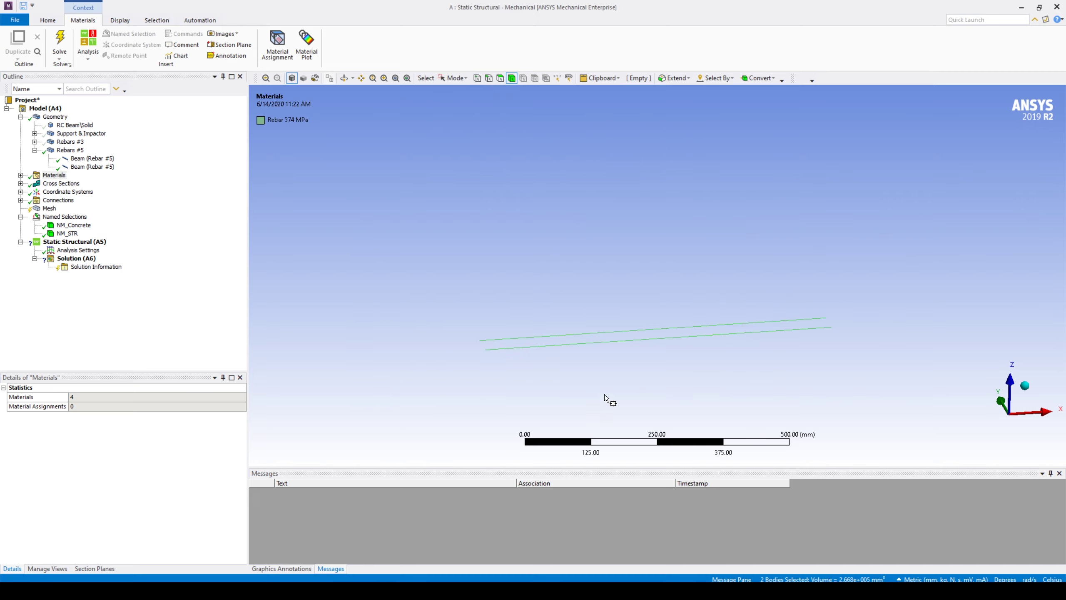
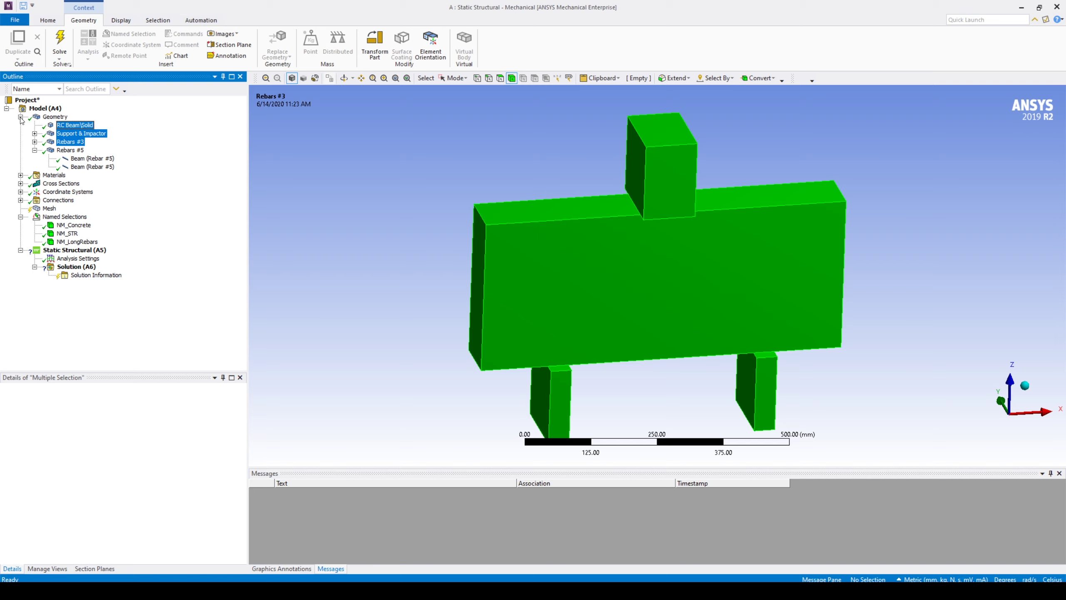
Step: Collapse the Geometry and Named Selections branches of the model tree and save the project
click(20, 117)
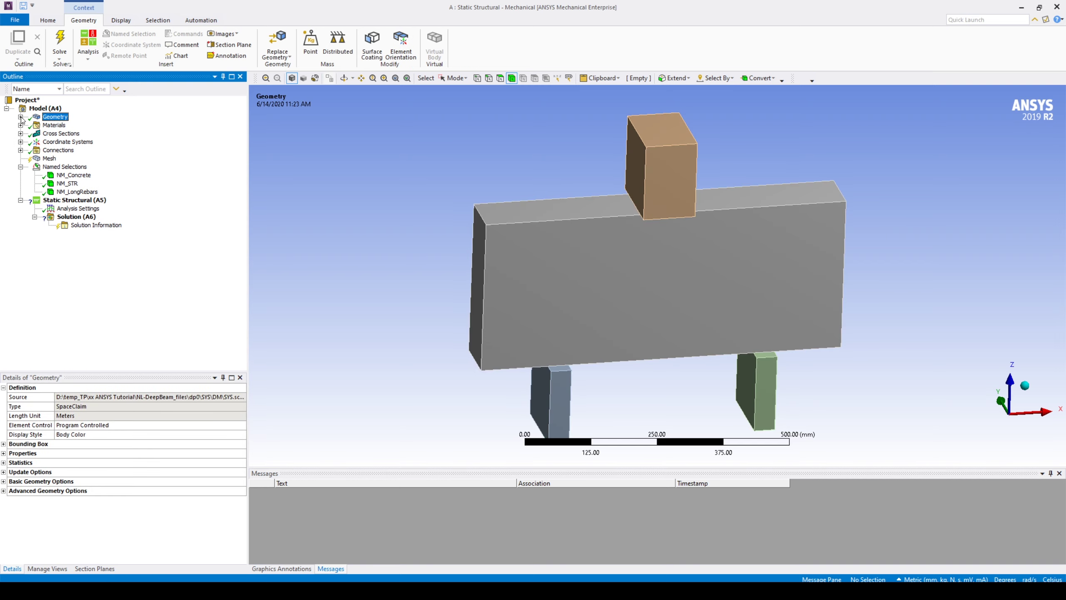
click(20, 167)
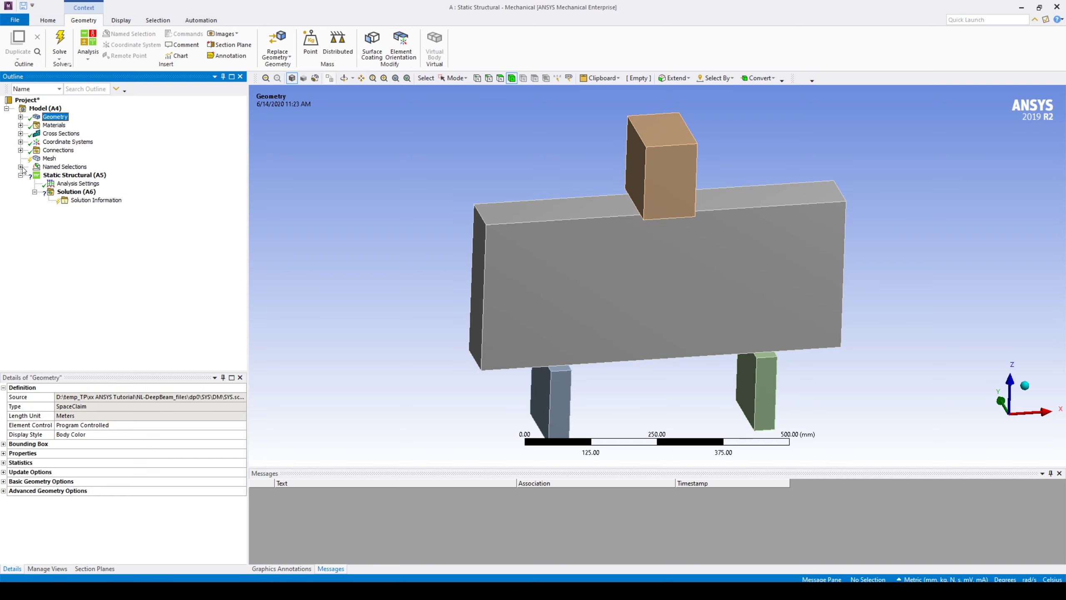
click(23, 7)
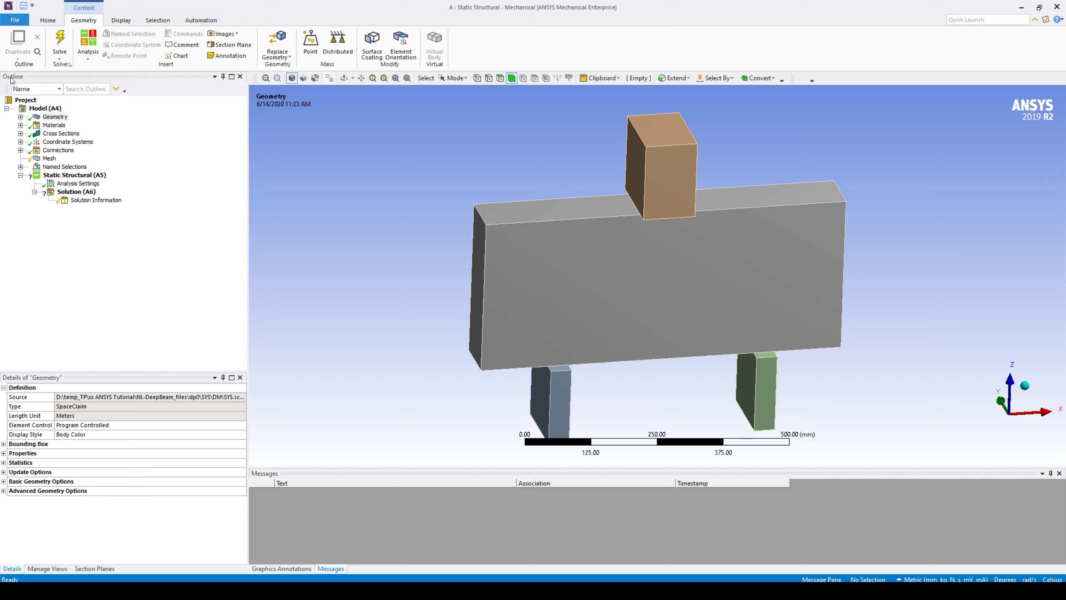
Step: Set the element order of the mesh to Linear
click(51, 162)
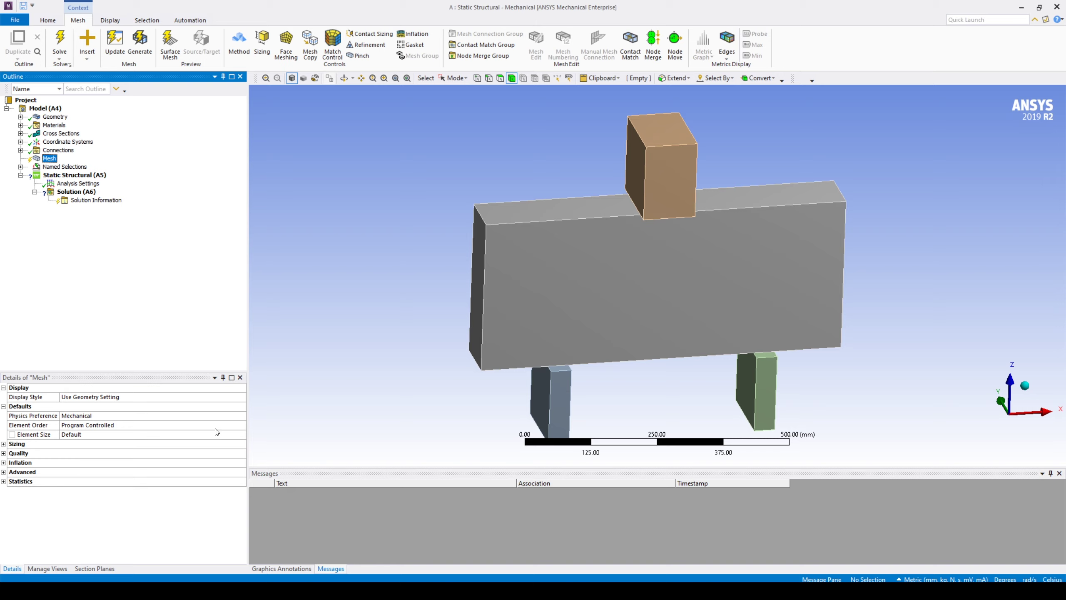
click(241, 426)
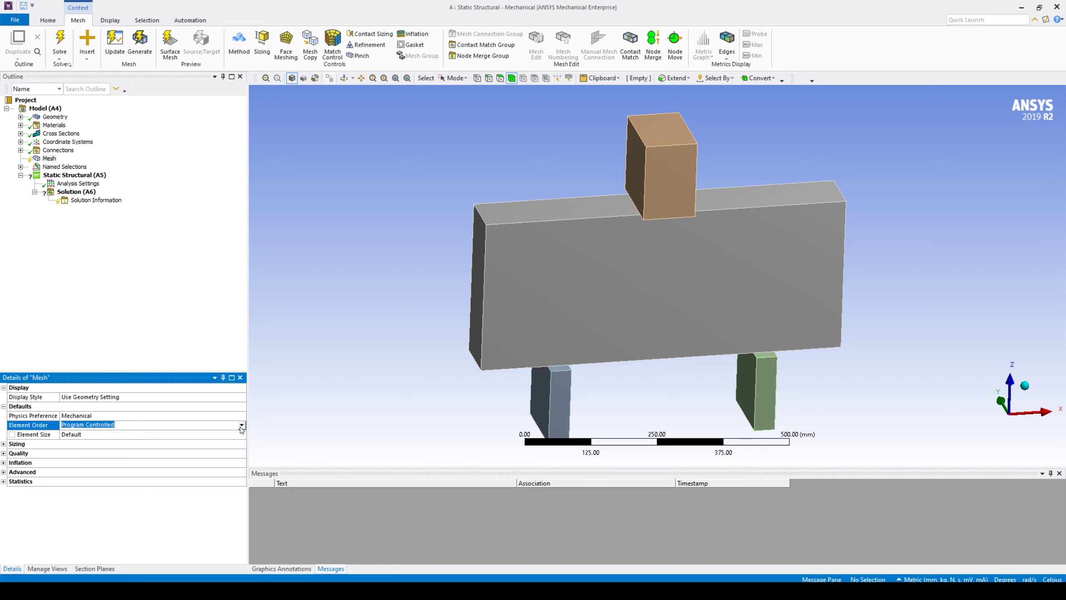
click(241, 425)
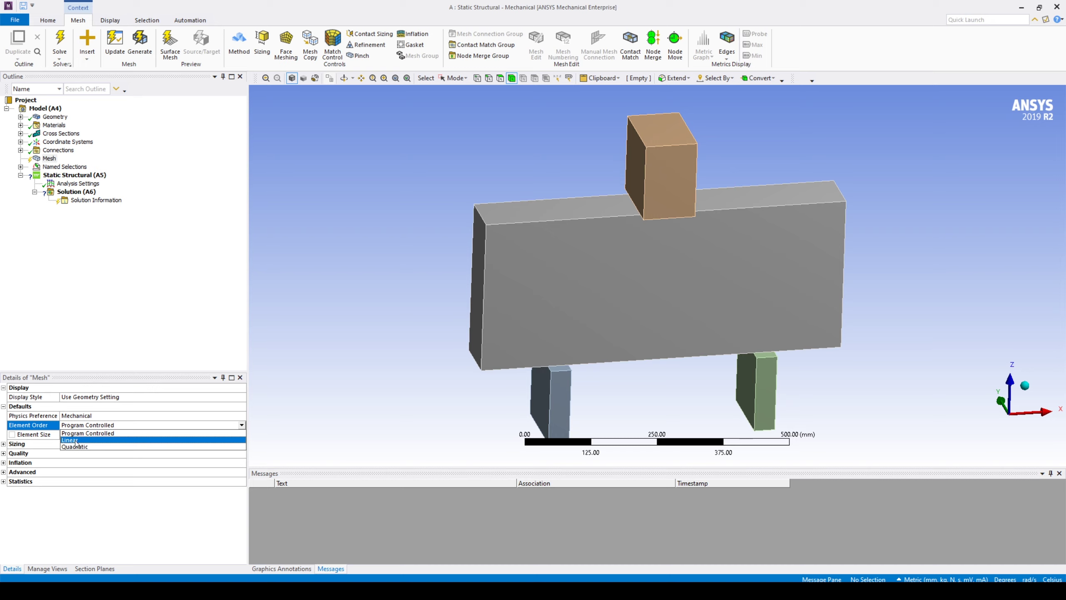
click(71, 441)
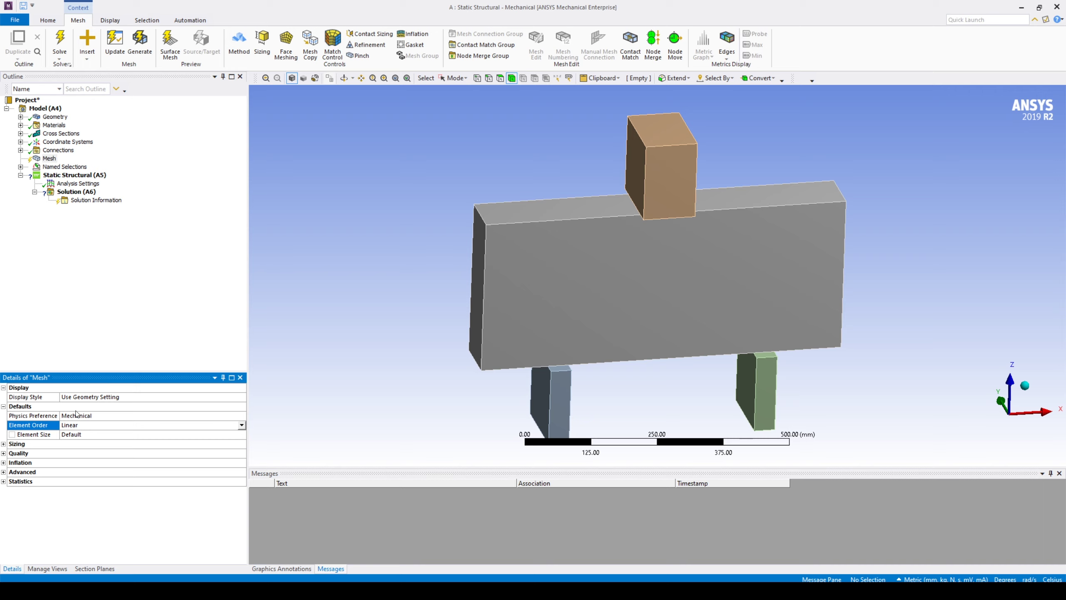
Step: Insert a mesh sizing control scoped to the impactor block and the two support blocks
right_click(49, 160)
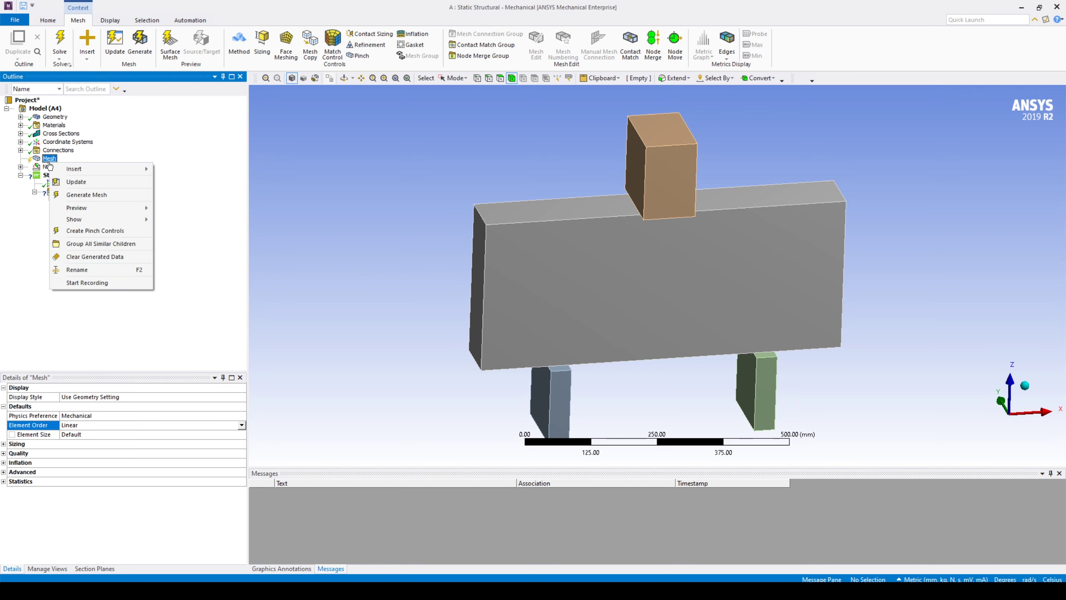
mouse_move(80, 168)
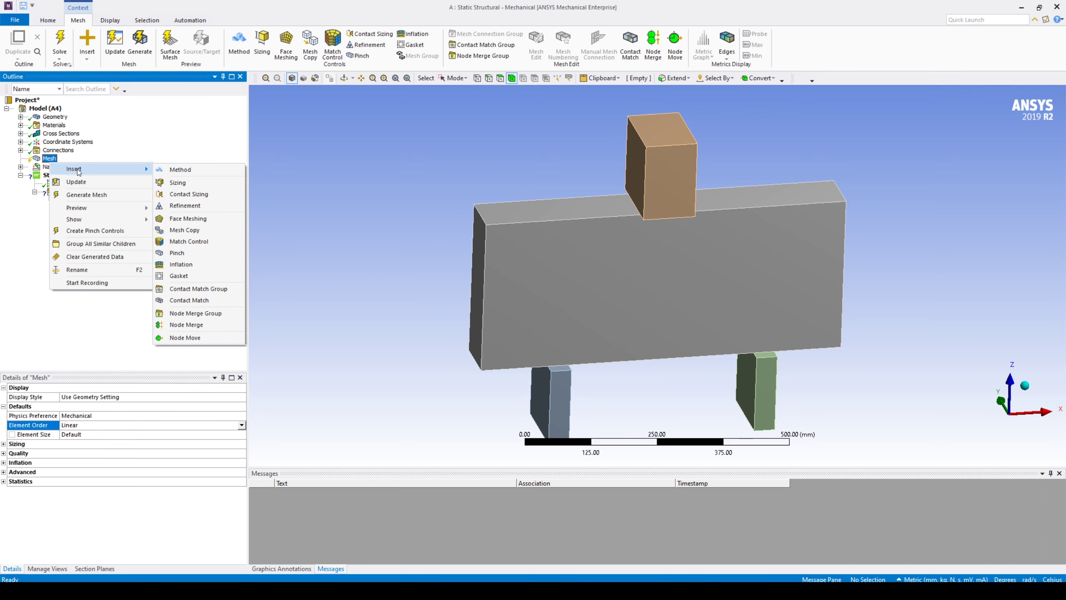
click(190, 183)
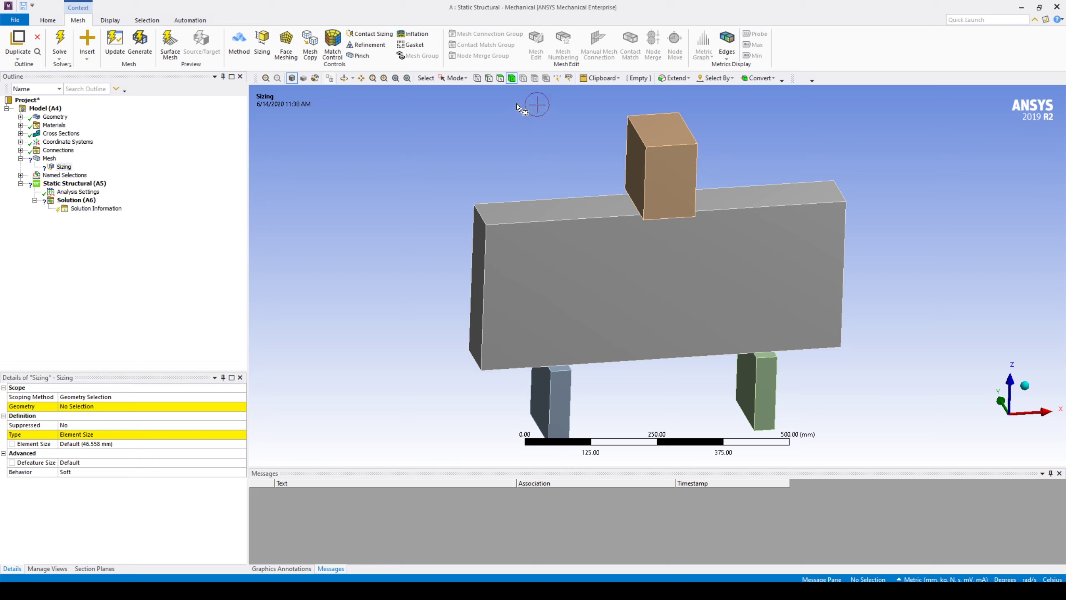
click(453, 78)
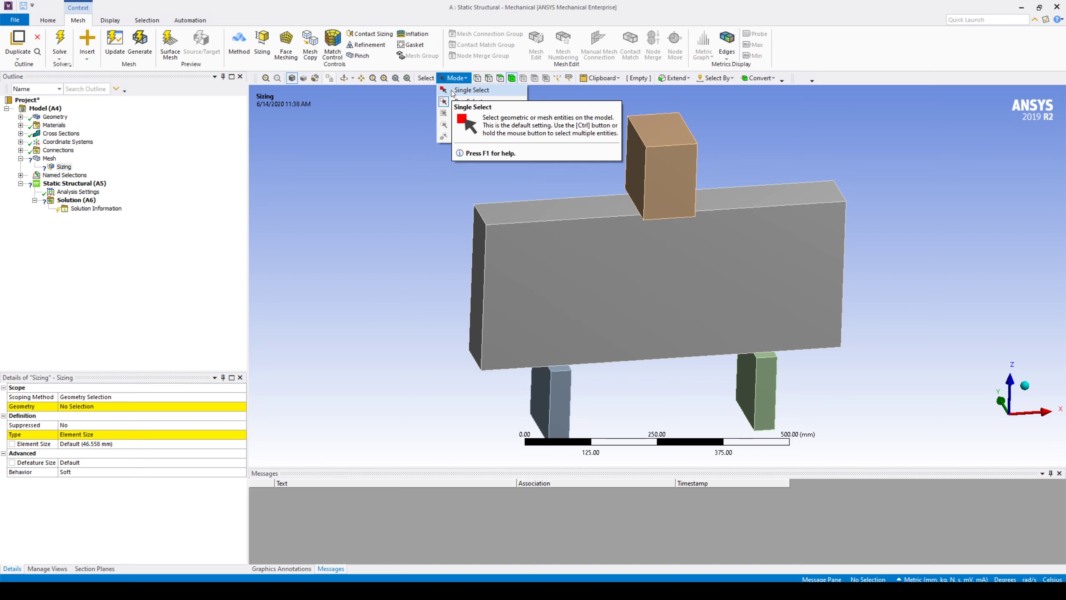
click(466, 90)
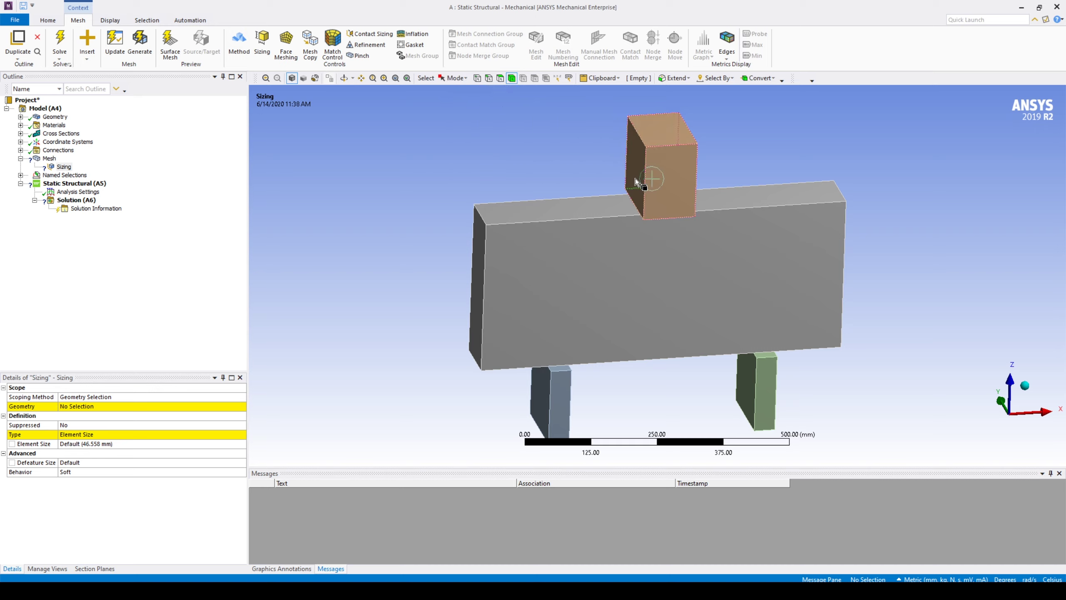
click(660, 150)
ctrl+click(553, 414)
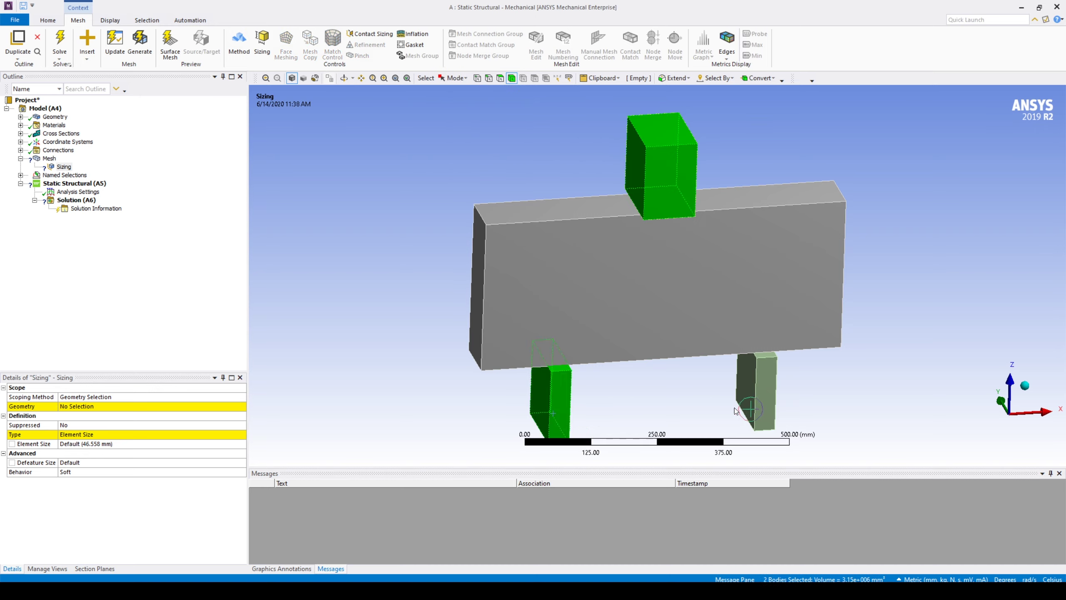
ctrl+click(761, 391)
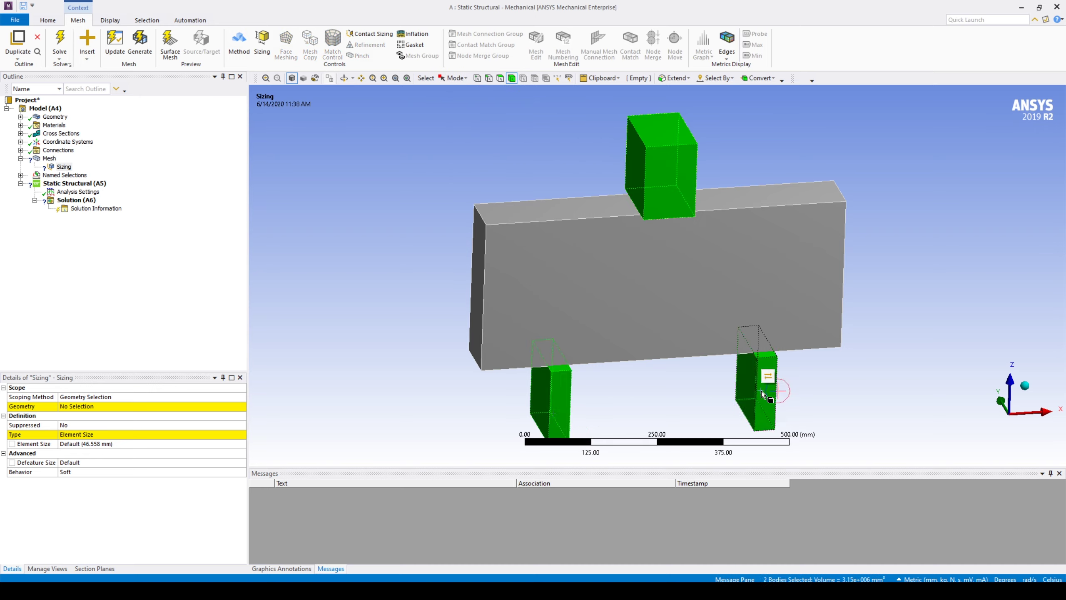
click(142, 406)
click(69, 406)
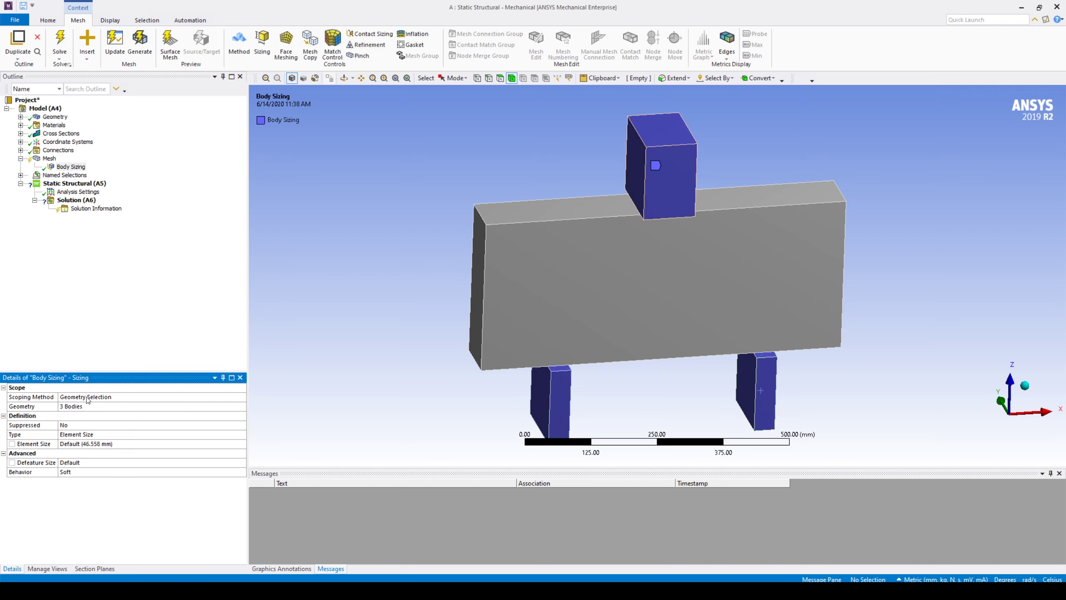
Step: Set the element size of the impactor and supports sizing to 40 mm and rename it Supports & Impactor
click(131, 444)
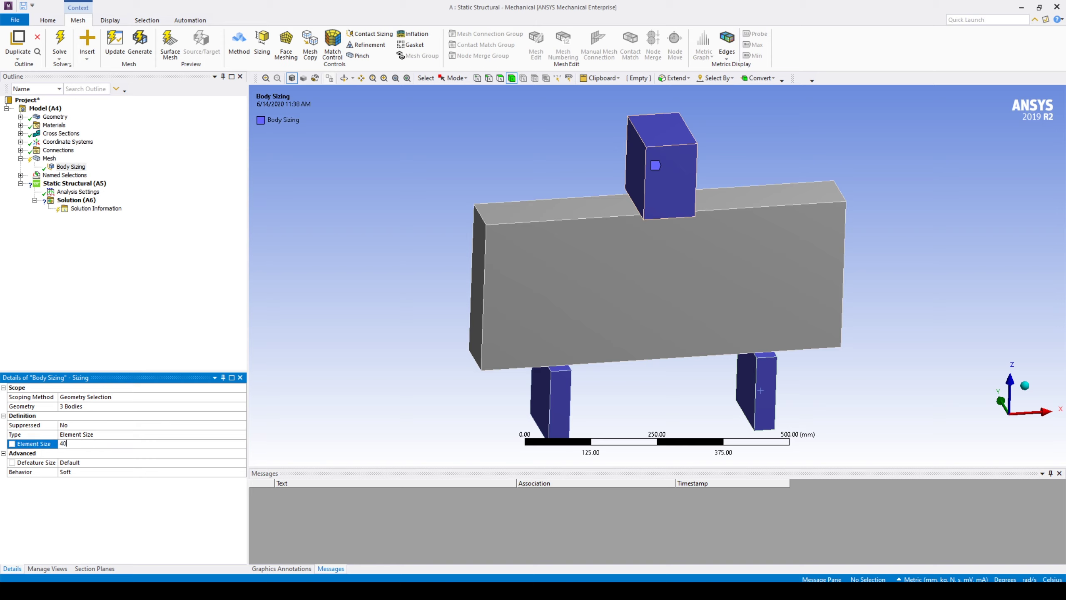
key(Return)
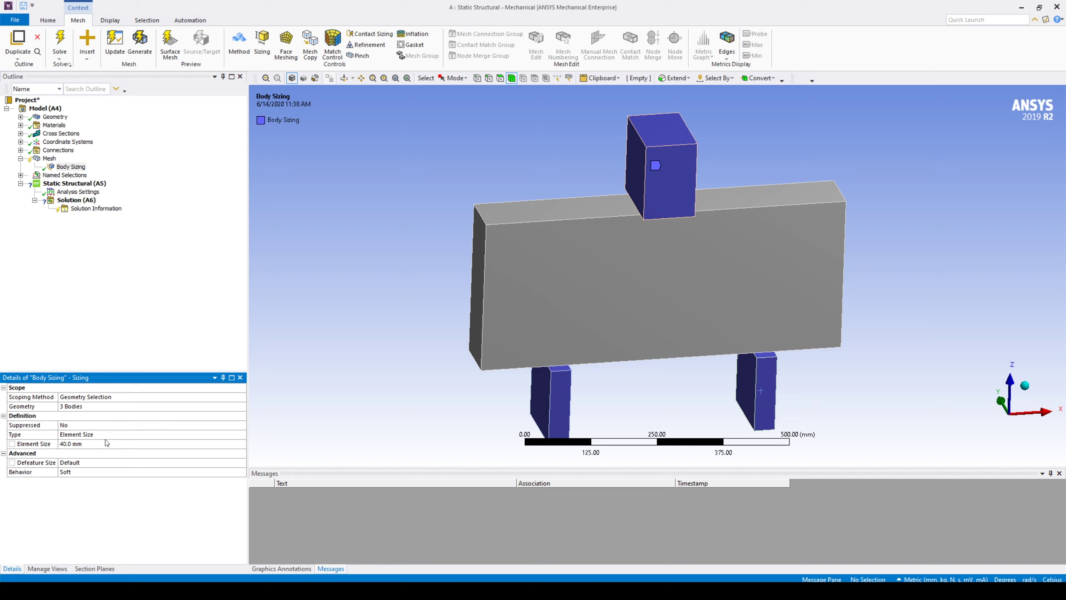
right_click(79, 167)
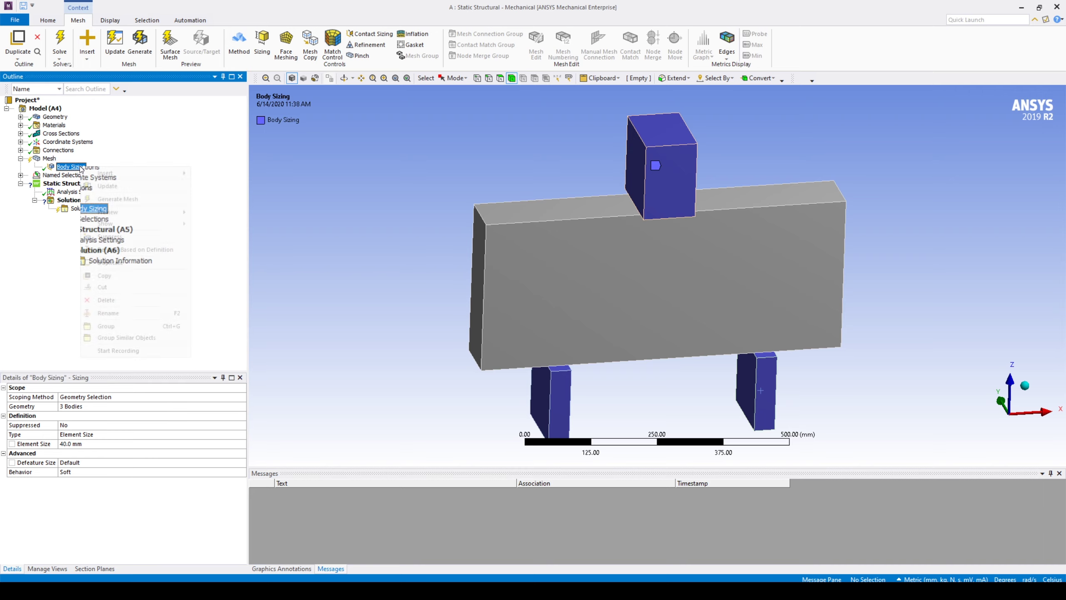
click(123, 319)
text(Supports &)
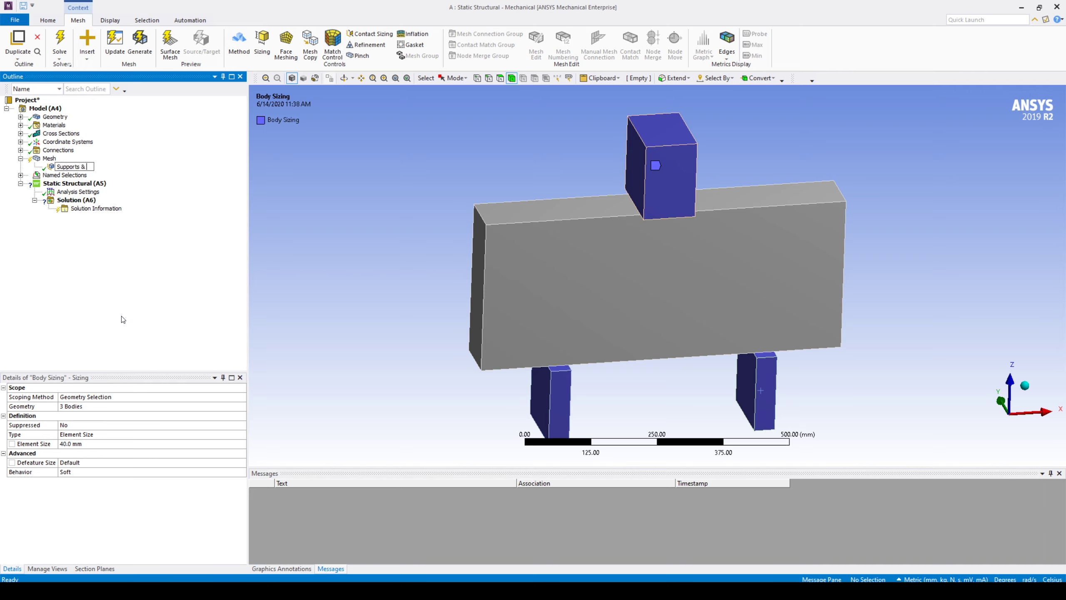
text( Impactor)
key(Return)
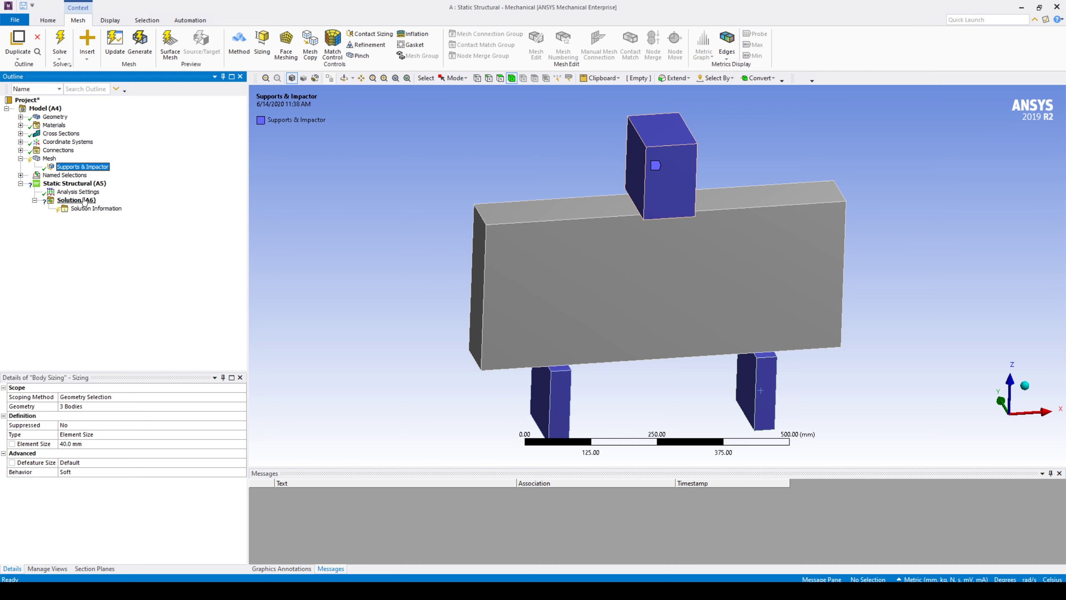
Step: Insert a second mesh sizing control scoped to the concrete beam body
click(49, 160)
right_click(49, 162)
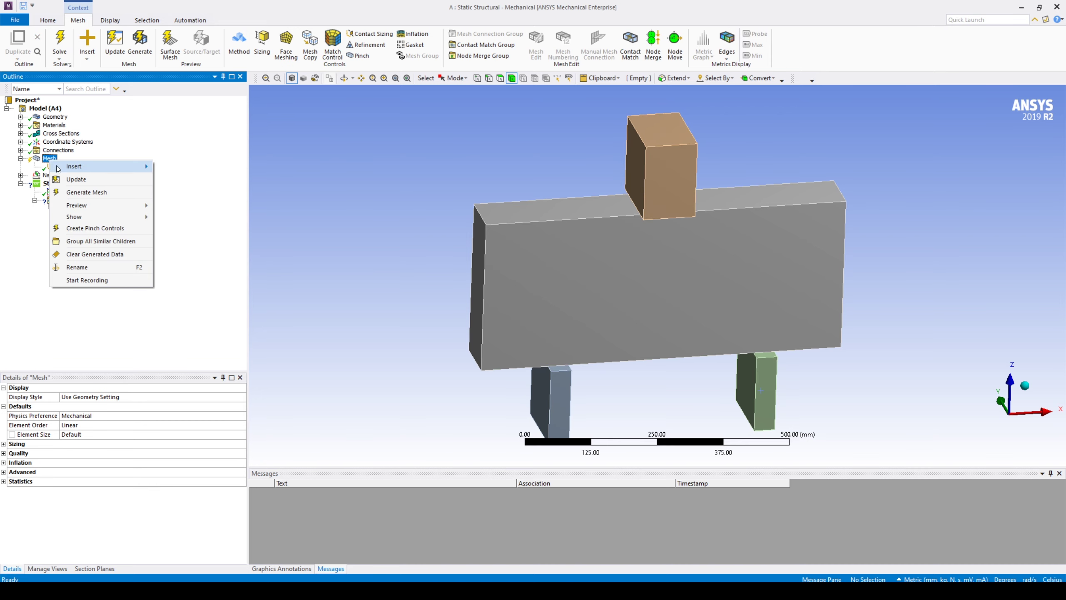
mouse_move(68, 168)
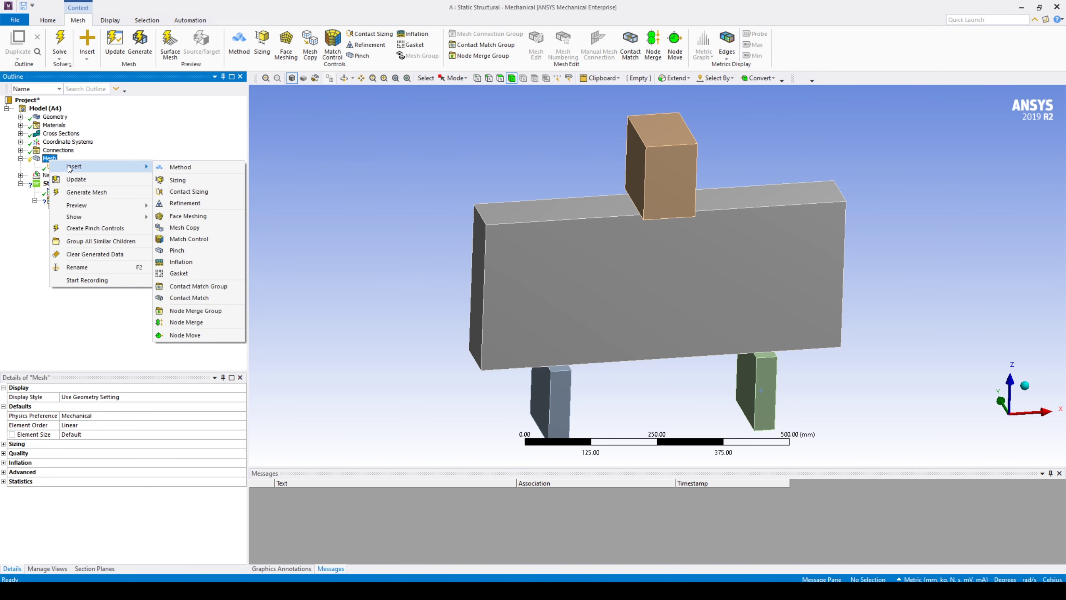
click(205, 187)
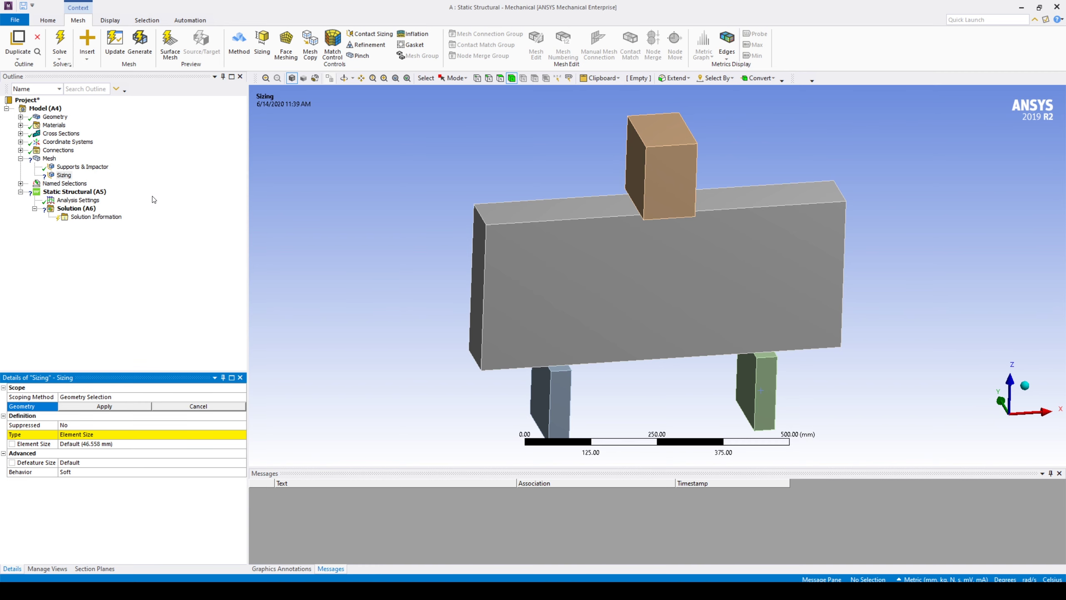
click(528, 230)
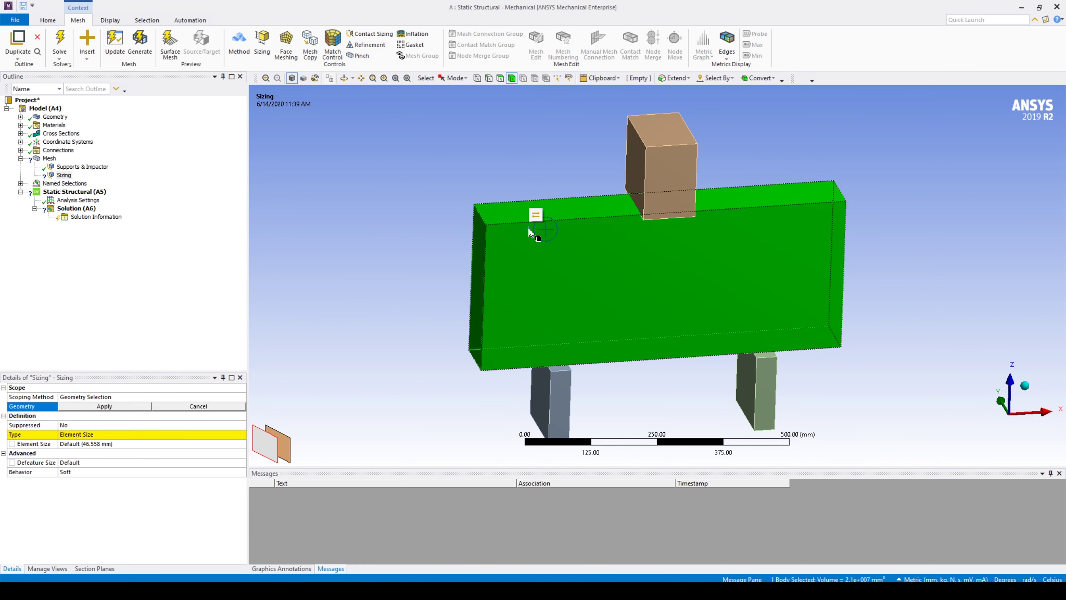
click(112, 407)
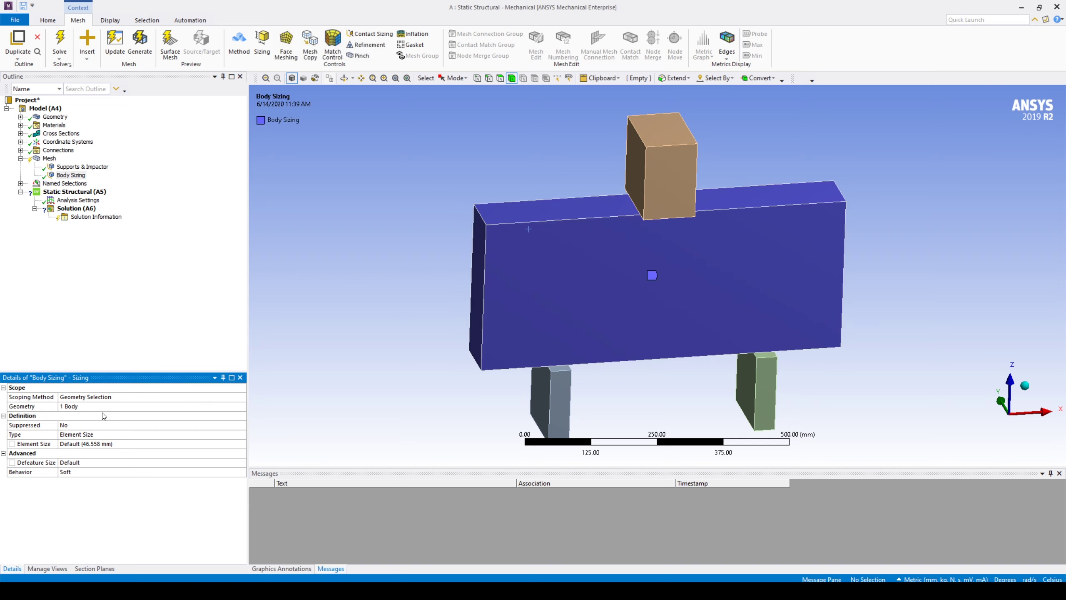
Step: Set the element size of the concrete beam's sizing to 15 mm and rename it Concrete Beam
click(130, 443)
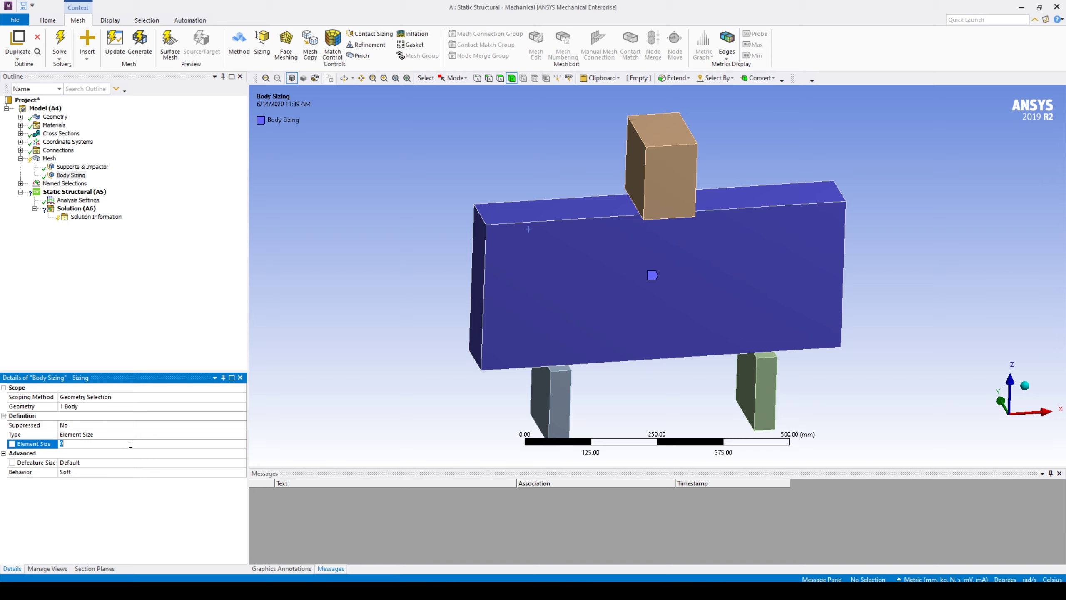
text(15)
key(Return)
right_click(77, 176)
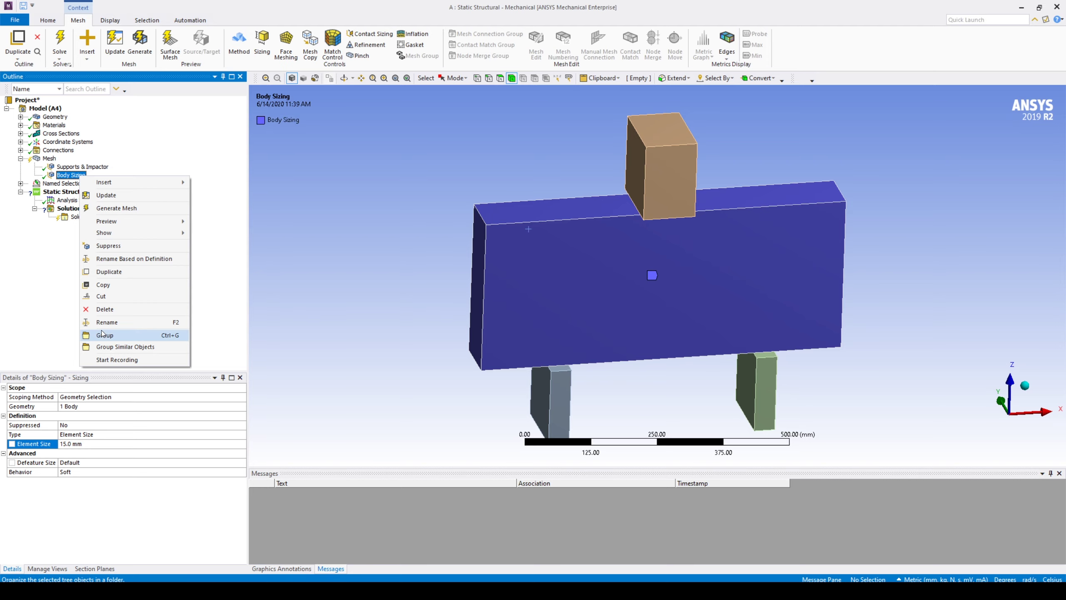
click(112, 322)
text(Concrete Beam)
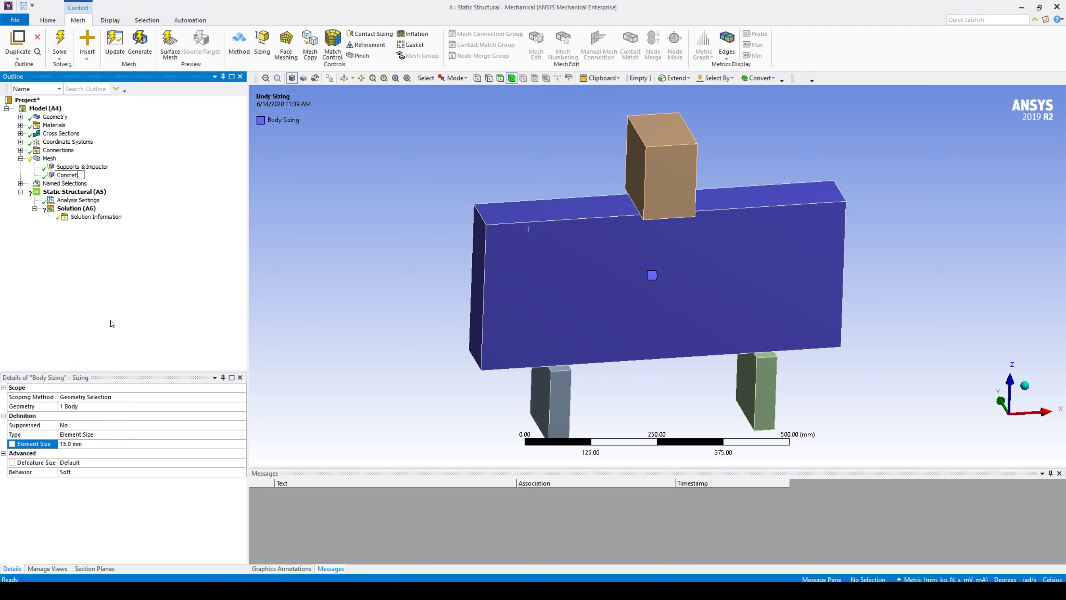
key(Return)
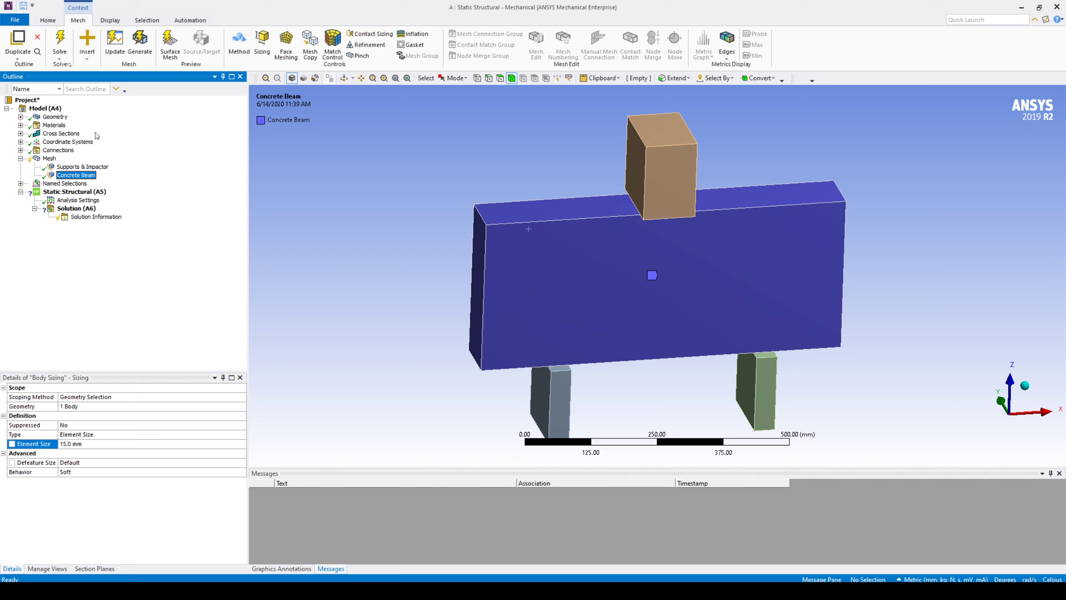
Step: Generate the mesh for the whole model
right_click(48, 159)
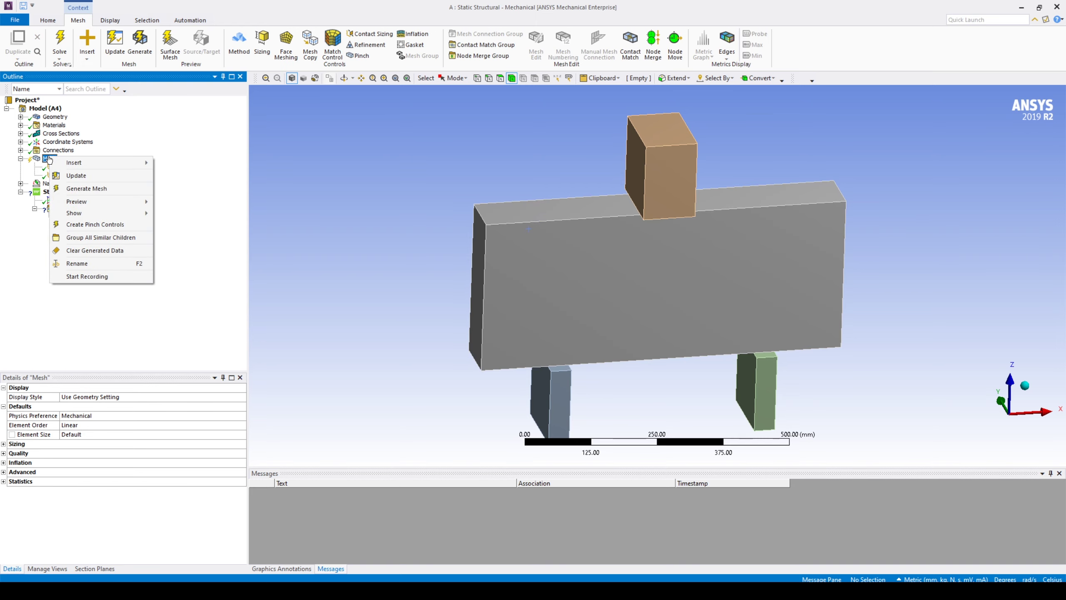
click(192, 219)
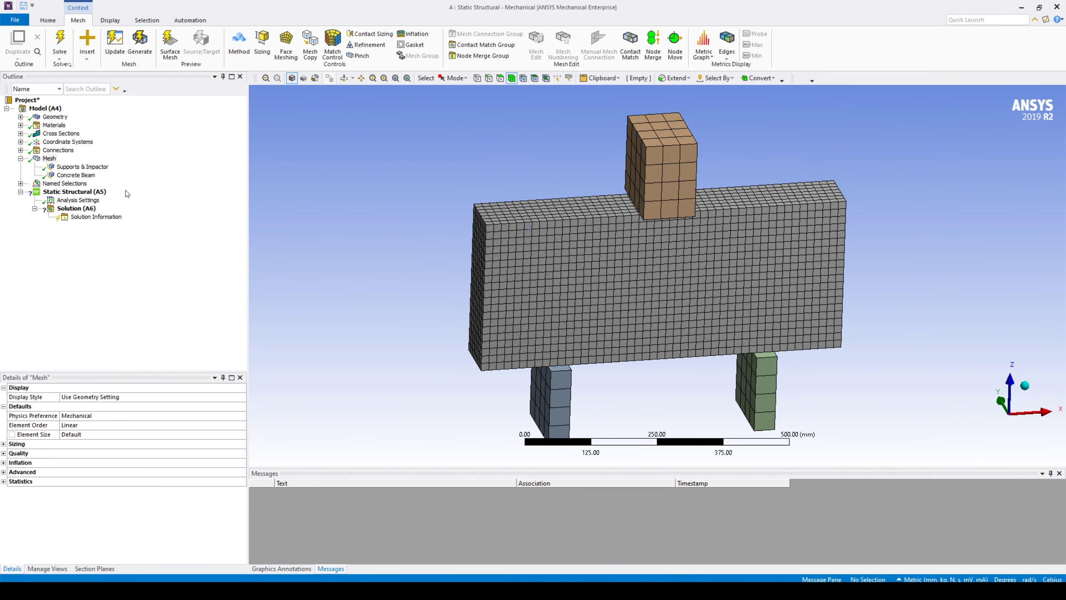
Step: Set the type of all three contact regions to Frictionless
click(21, 150)
click(35, 158)
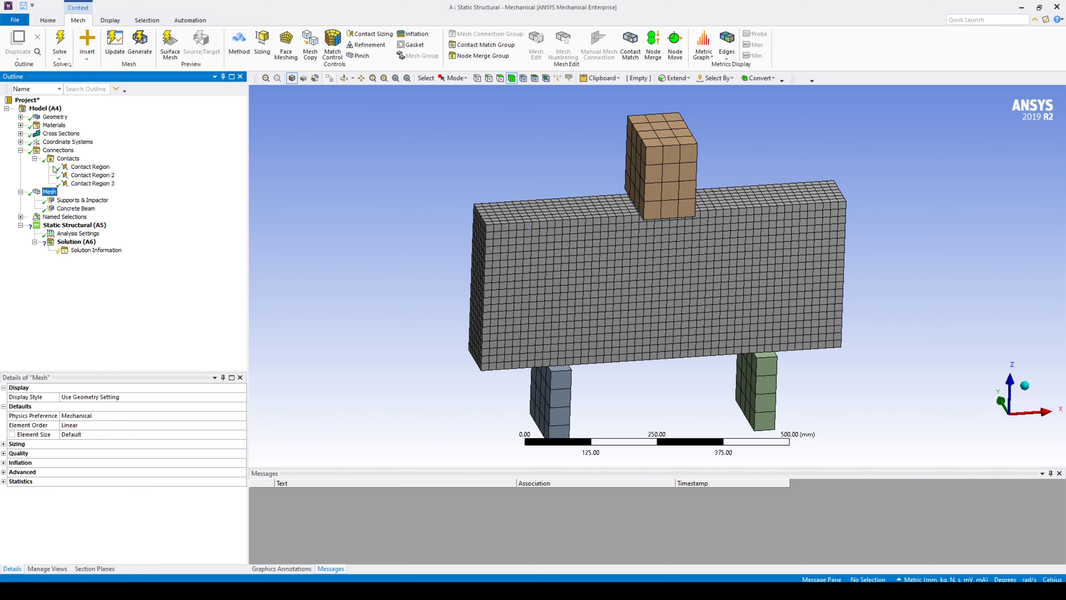
click(105, 168)
shift+click(105, 184)
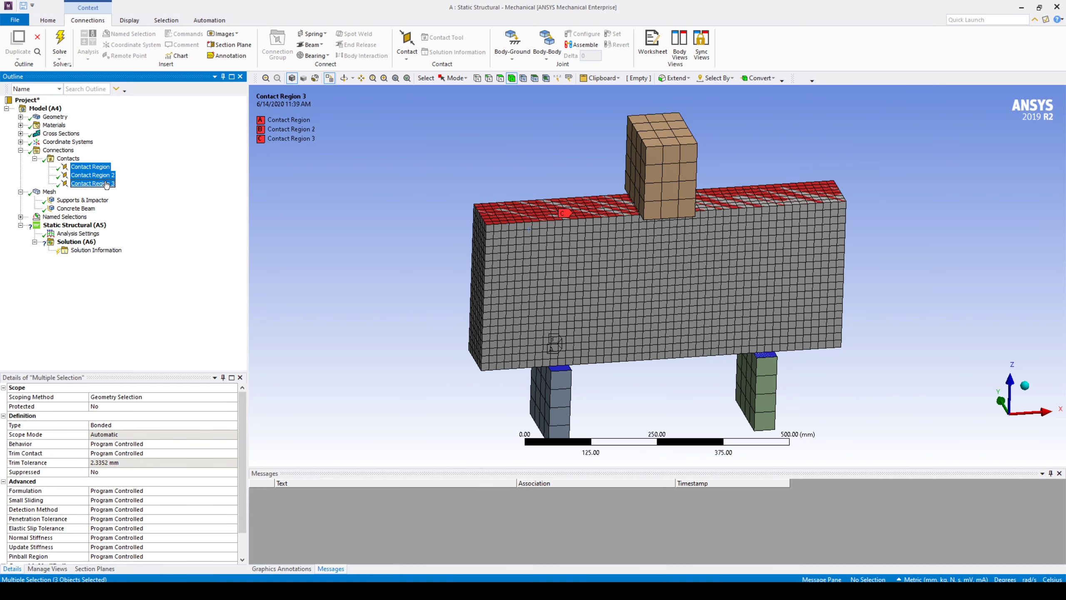
click(233, 426)
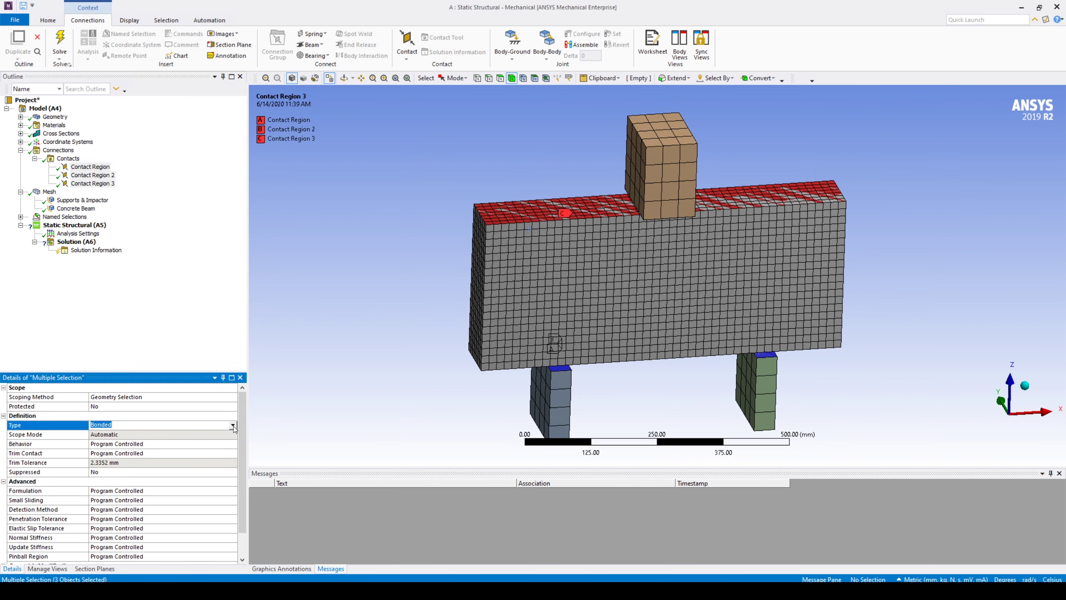
click(232, 426)
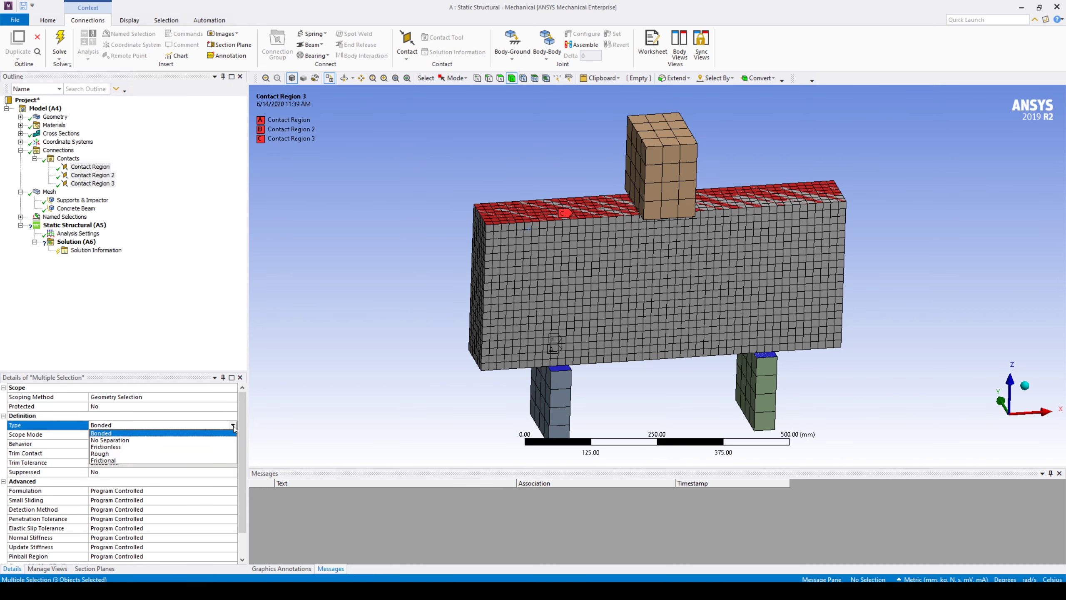
click(130, 447)
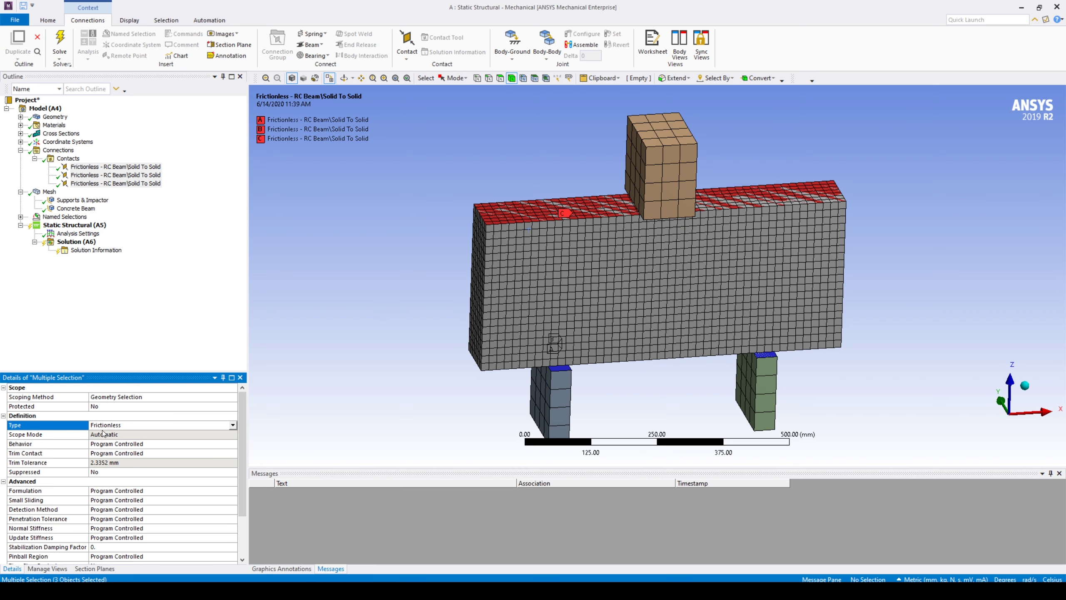
Step: Set the interface treatment of the three frictionless contacts to Adjust to Touch, and collapse the Connections and Mesh branches
scroll(243, 476, down, 2)
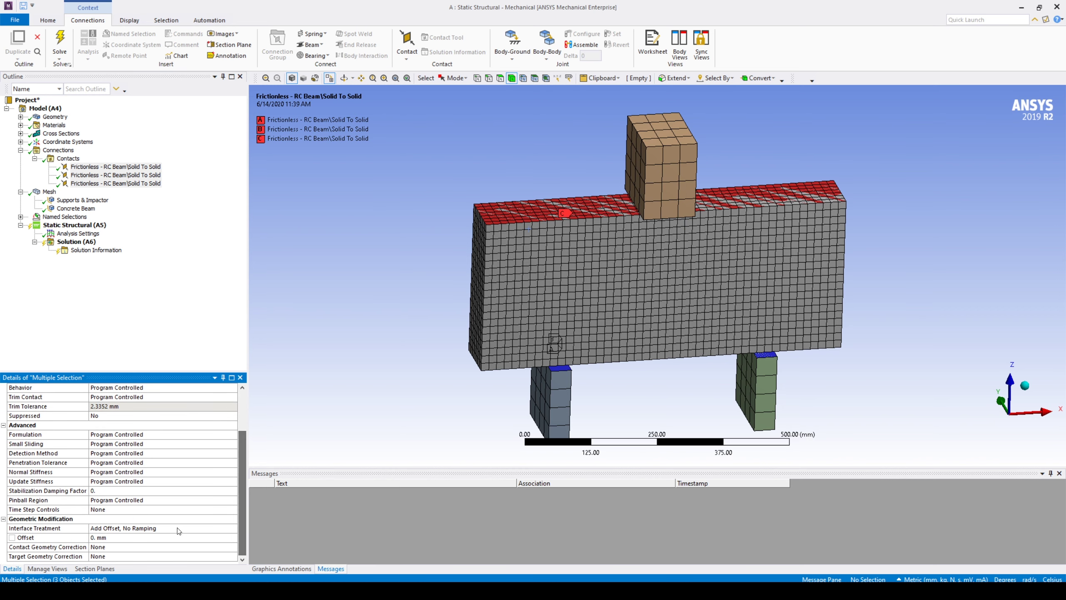
click(234, 530)
click(232, 528)
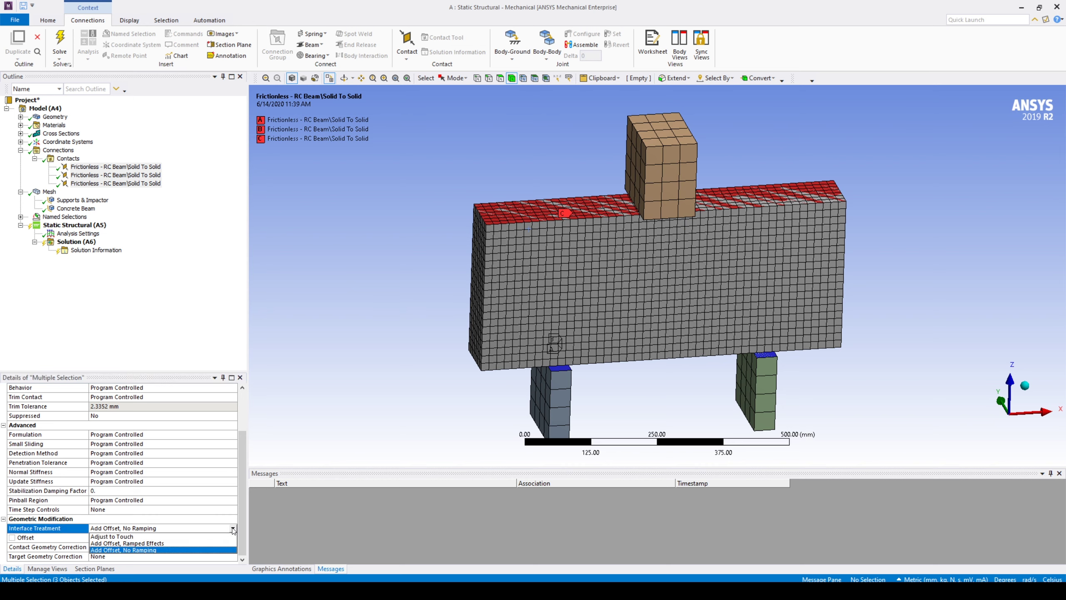
click(164, 537)
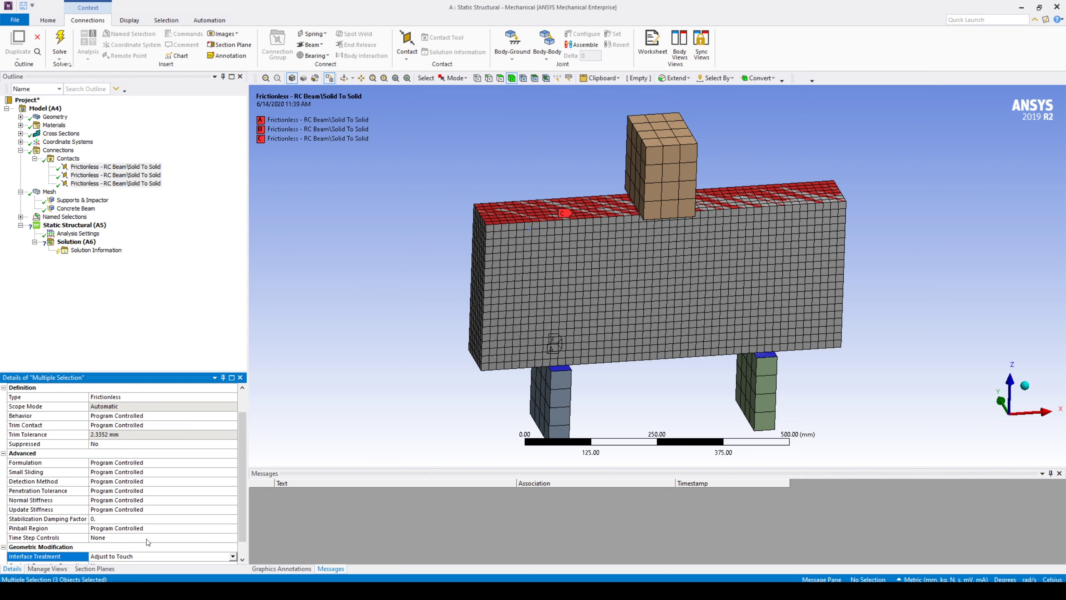
click(20, 150)
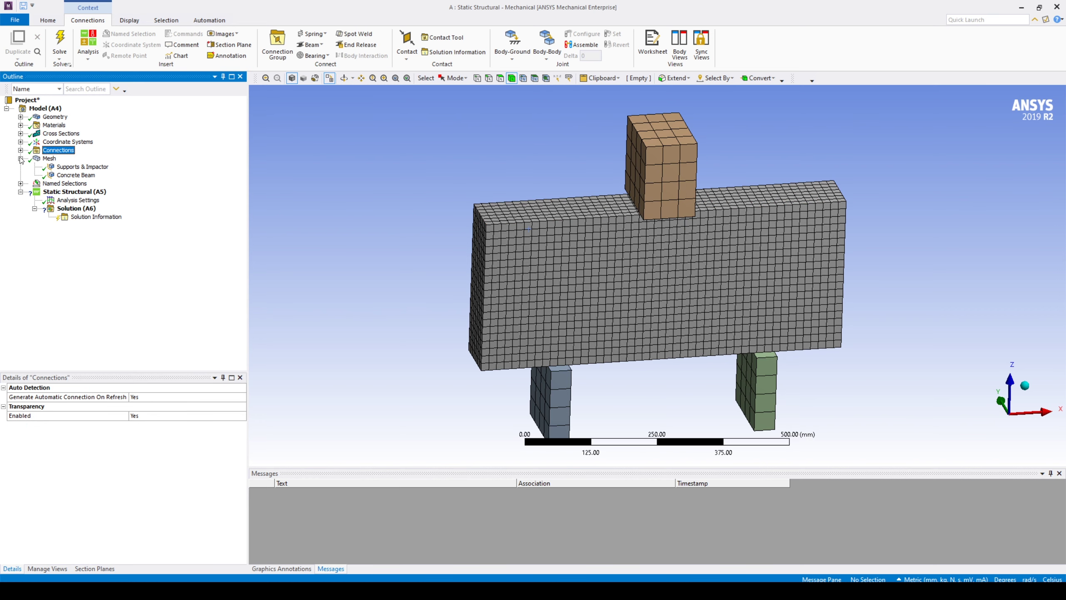
click(20, 158)
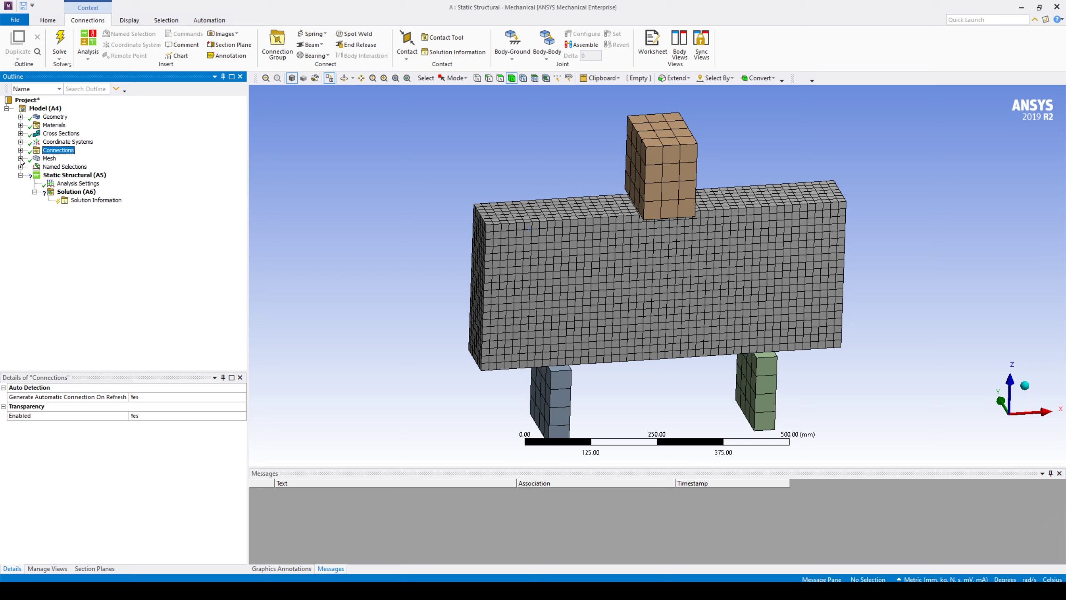
Step: Turn on auto time stepping in the static structural analysis settings
click(90, 183)
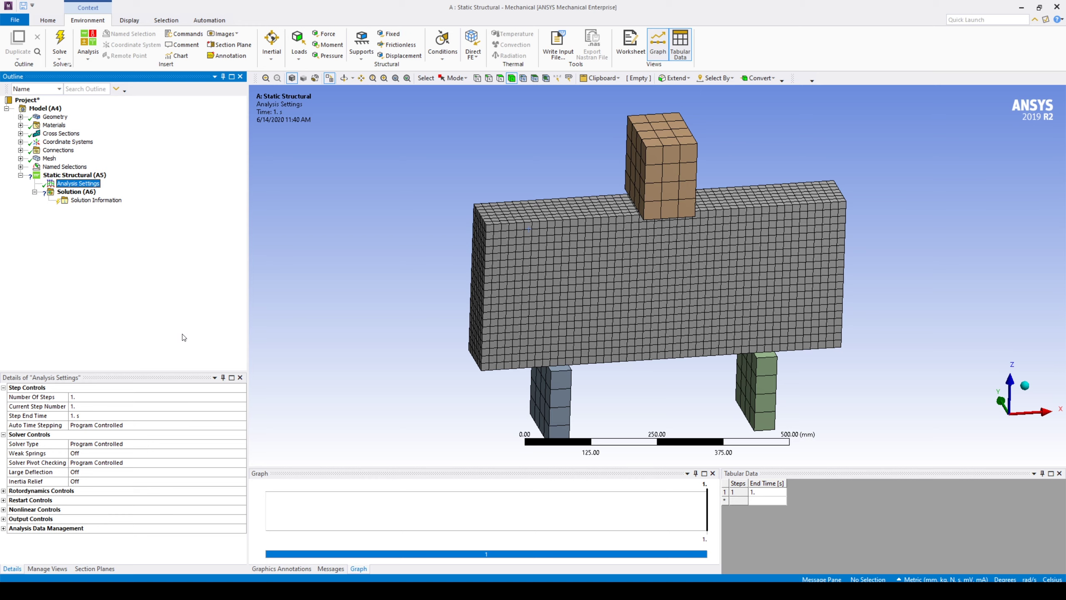
click(242, 426)
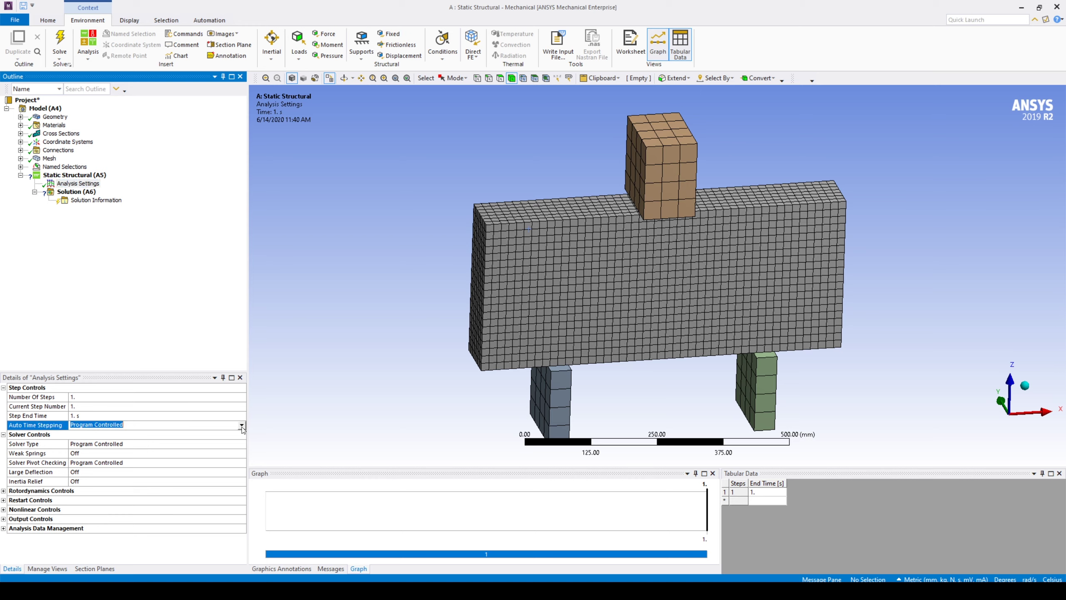
click(242, 426)
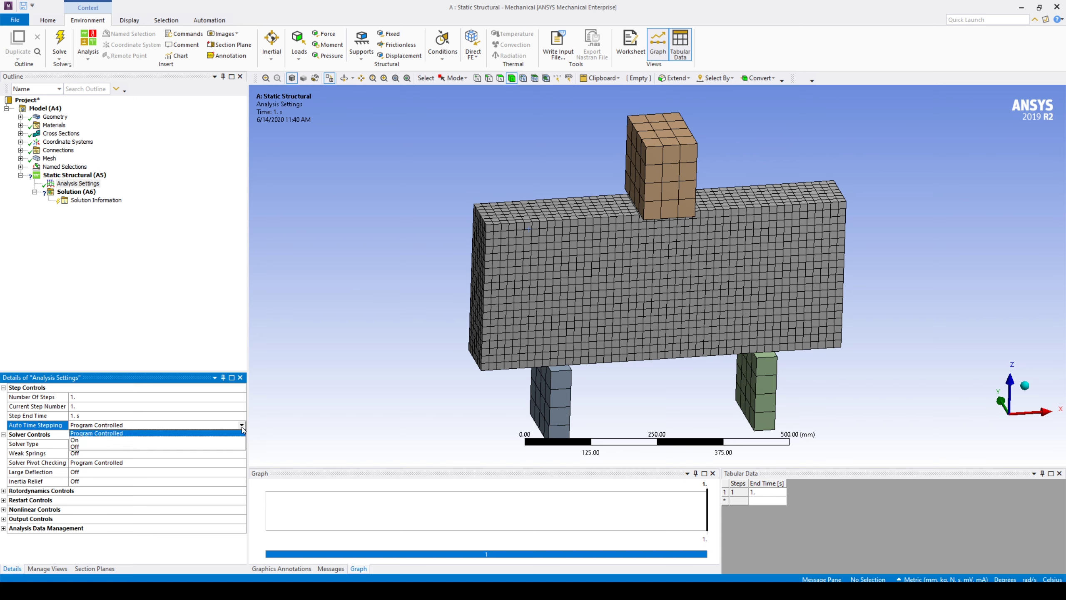
click(94, 441)
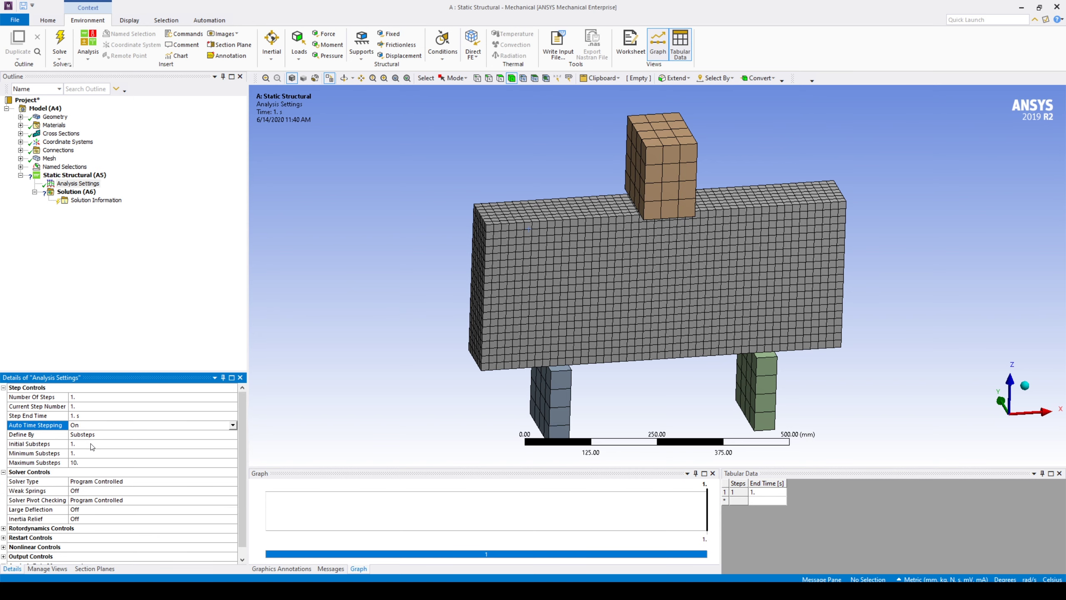
Step: Set the initial and minimum substeps to 50 and the maximum substeps to 2000
click(91, 443)
text(50)
key(Return)
click(88, 462)
text(500)
key(Return)
click(94, 463)
text(2000)
key(Return)
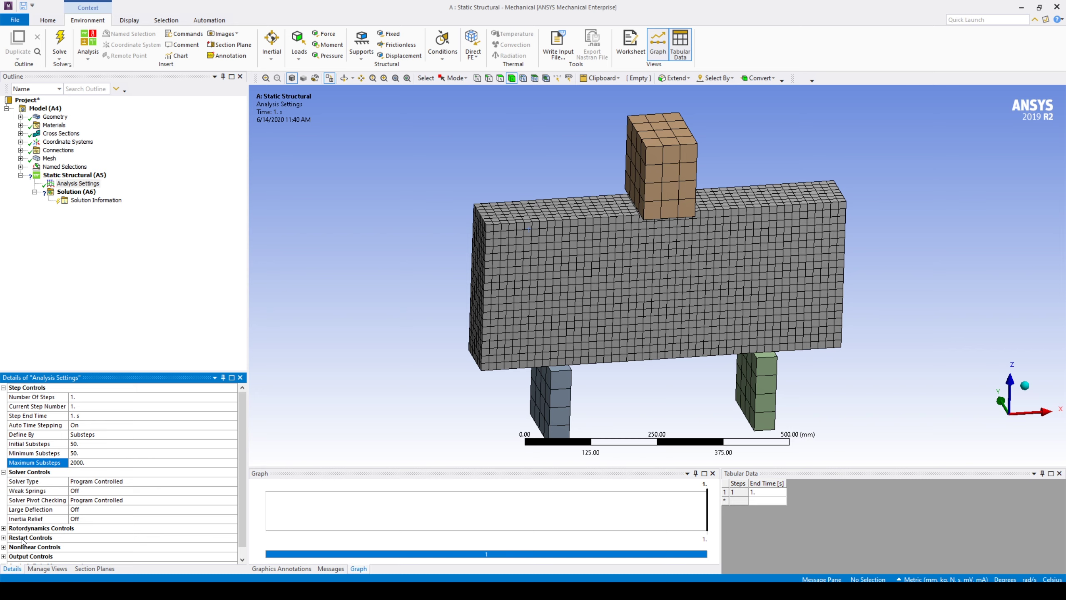
Step: Turn on force convergence in the nonlinear controls of the analysis settings
click(3, 547)
scroll(160, 486, down, 3)
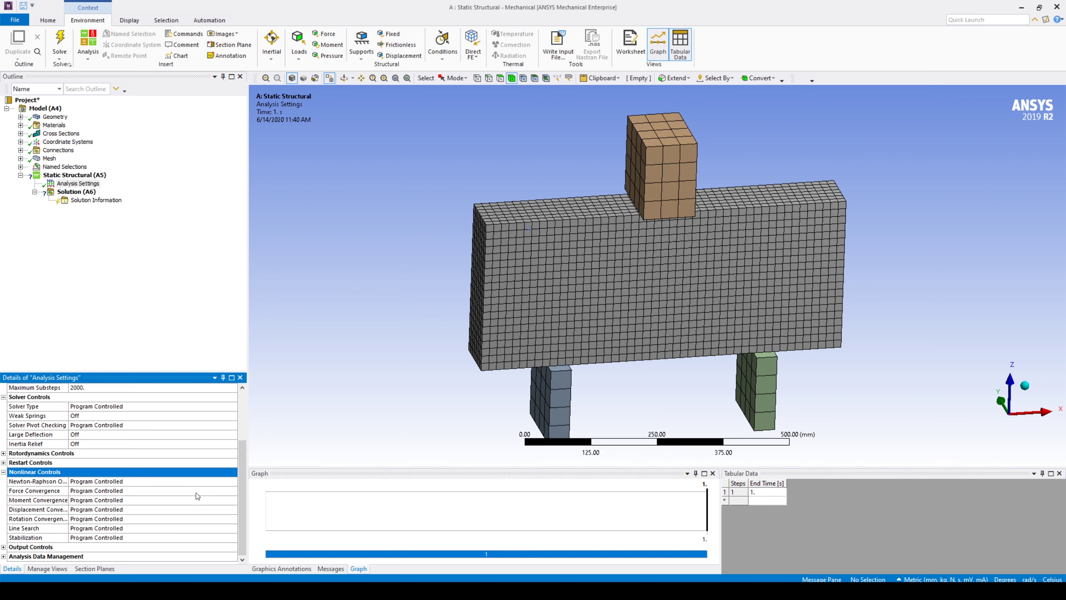
click(232, 492)
click(233, 491)
click(136, 505)
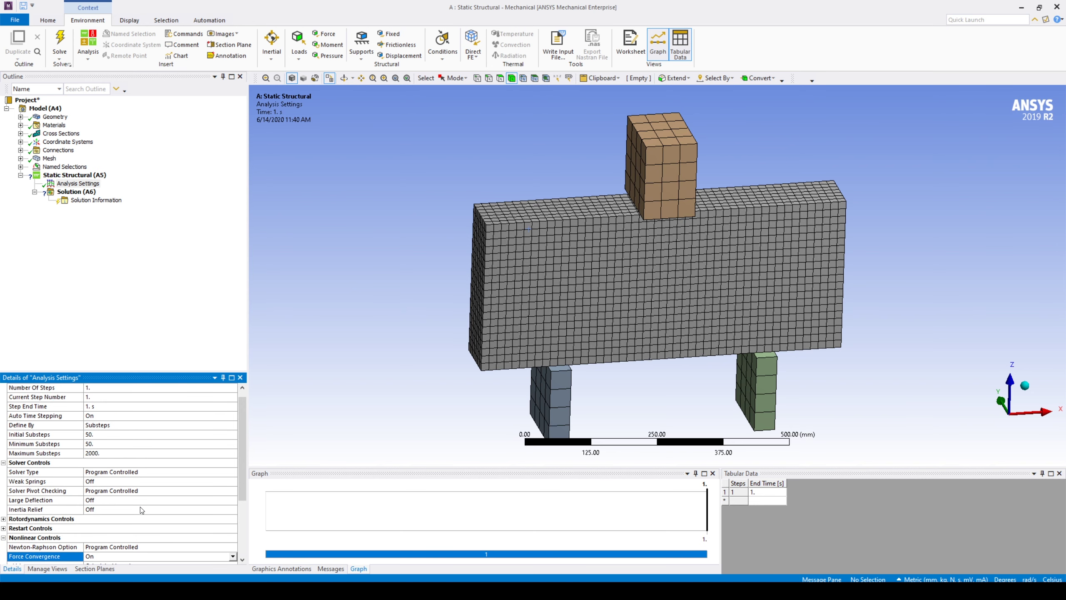
Step: Set the force convergence tolerance to 5% and its minimum reference to 10 N
scroll(122, 502, down, 3)
click(112, 490)
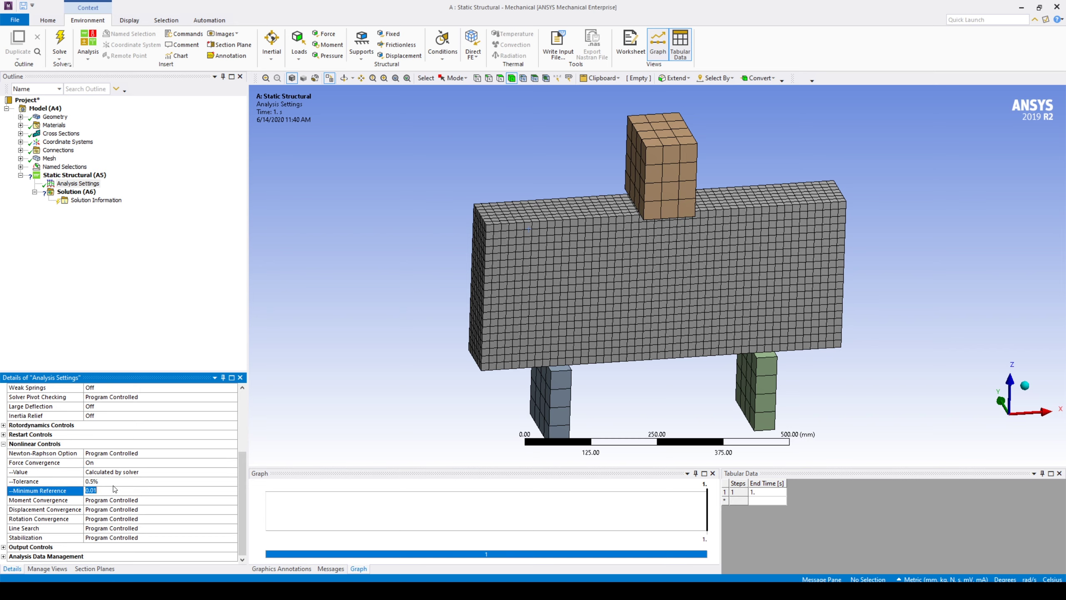
text(5)
click(112, 481)
key(Return)
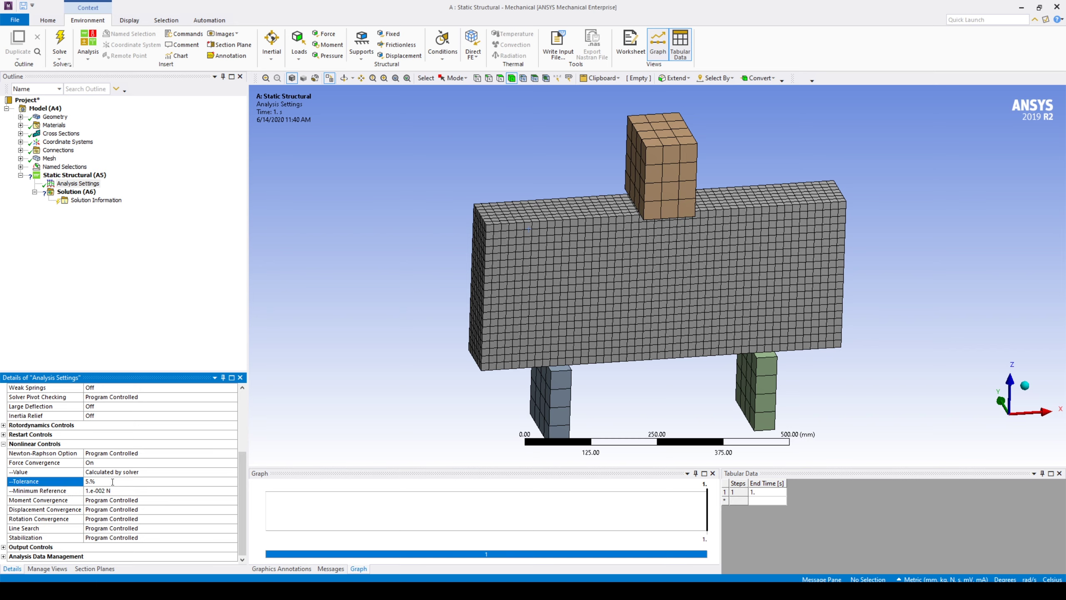
click(118, 491)
text(10)
key(Return)
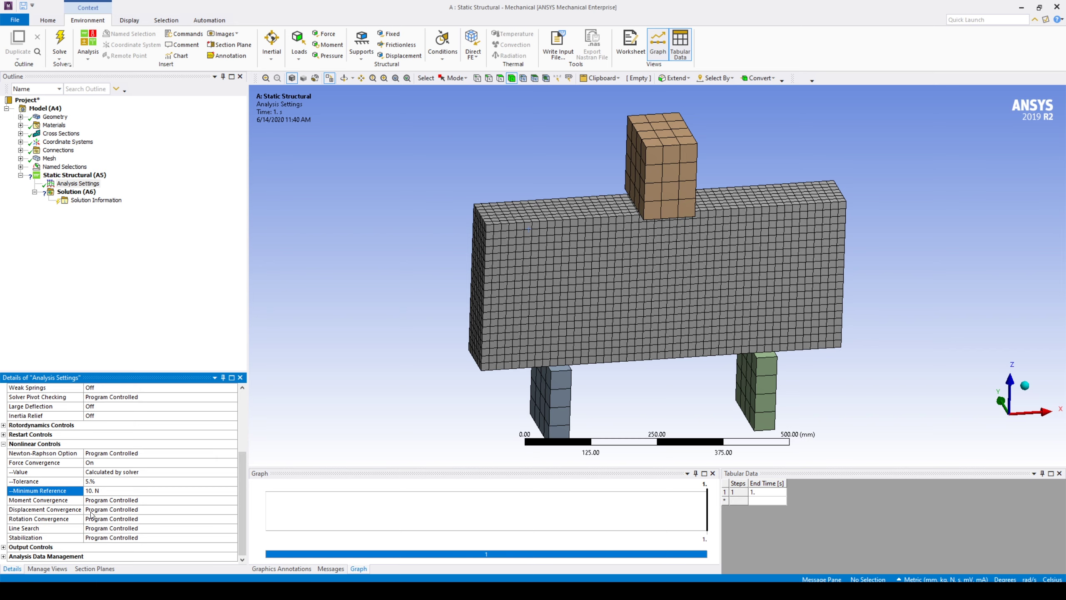
Step: Add a fixed support to the static structural analysis, scoped to the bottom faces of the two support blocks
click(93, 177)
right_click(93, 176)
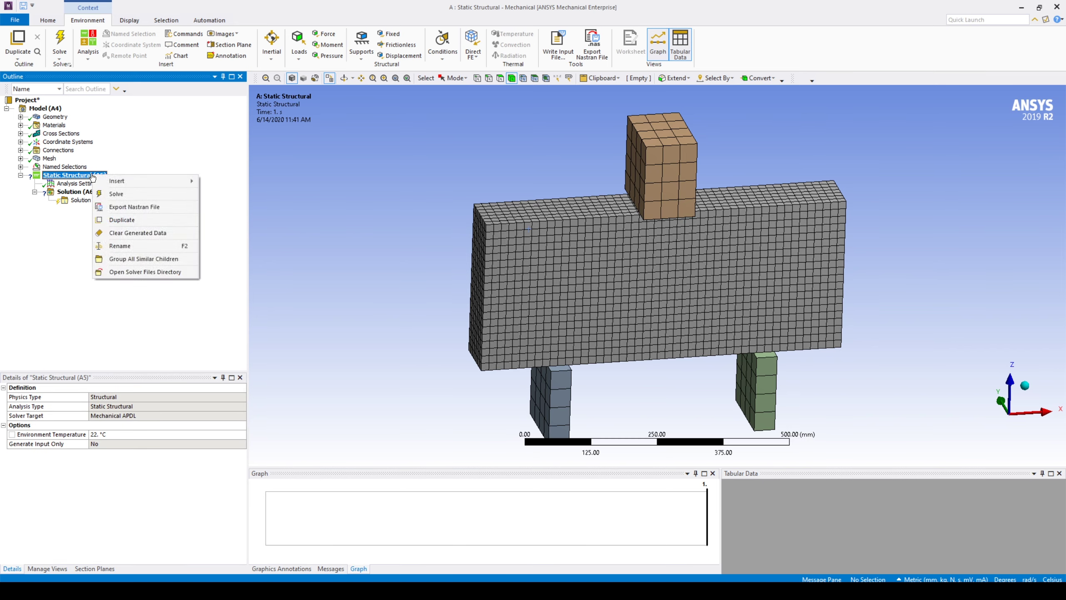
mouse_move(112, 182)
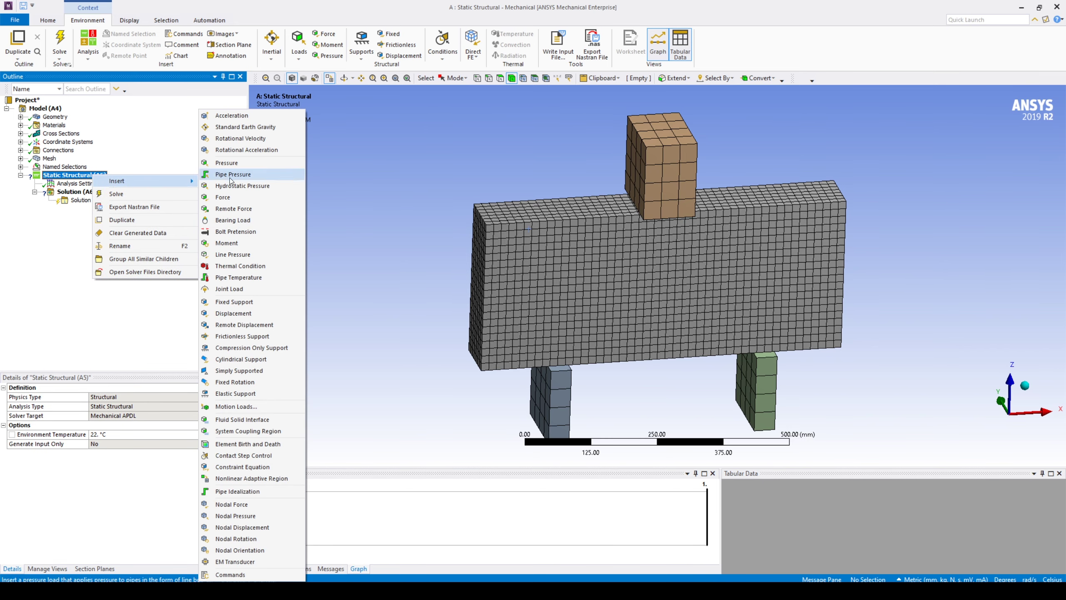
click(259, 303)
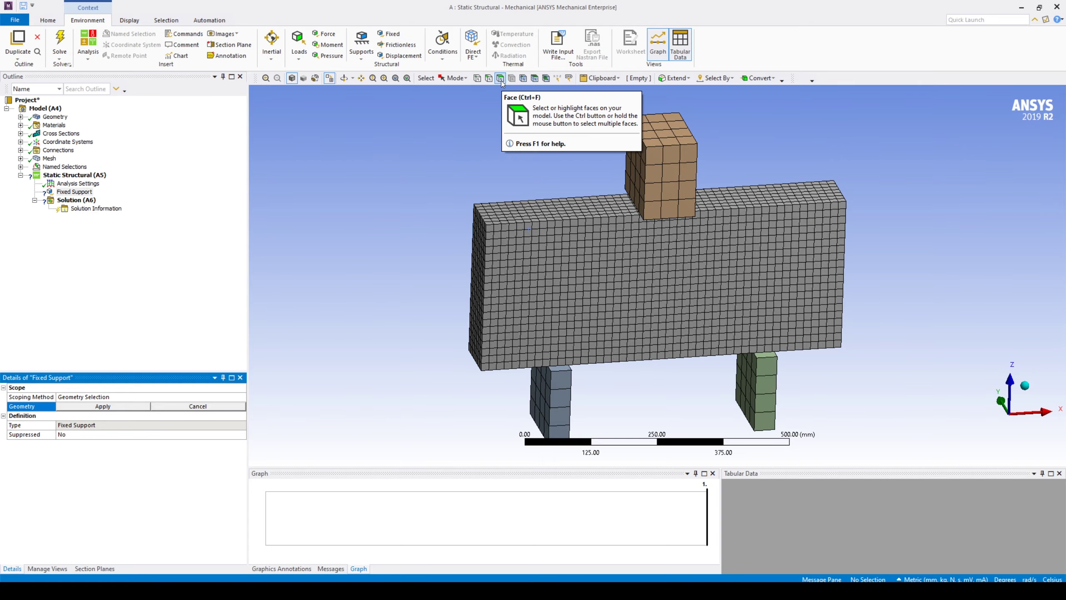
middle_drag(598, 366, 632, 307)
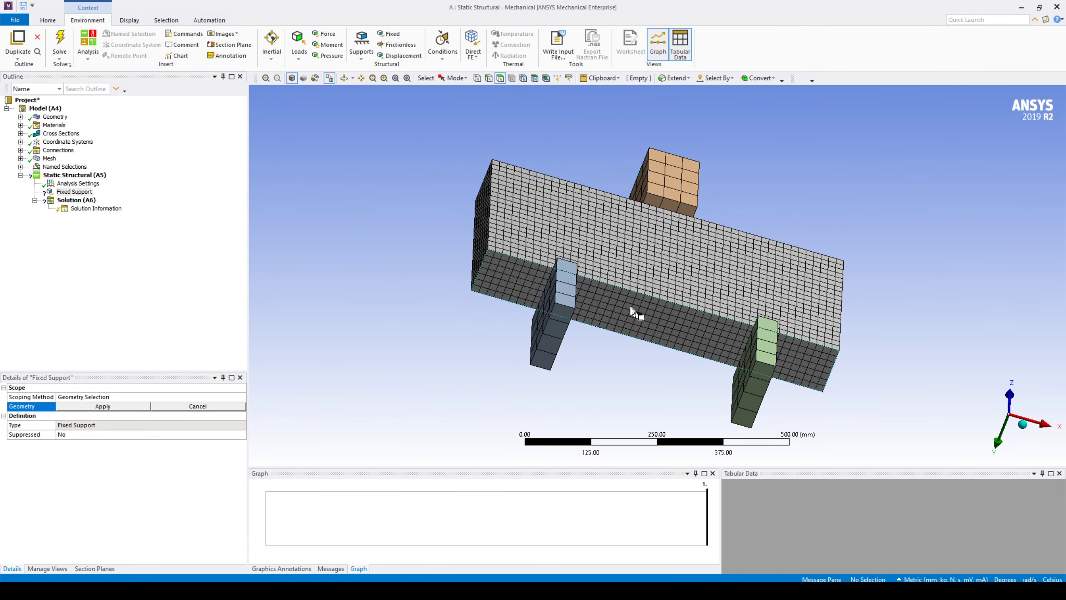
click(549, 361)
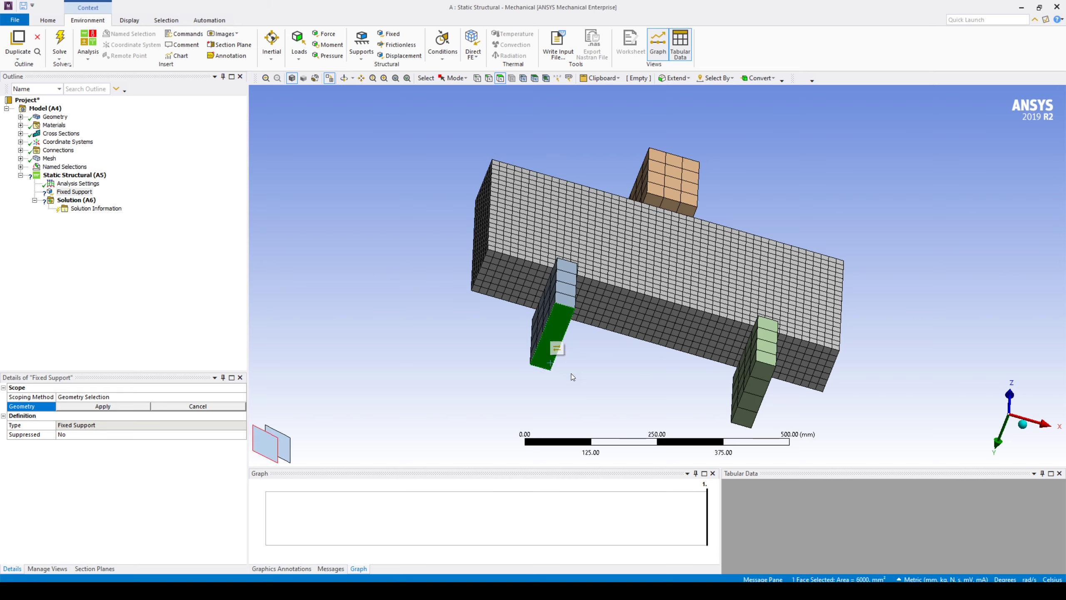
ctrl+click(751, 420)
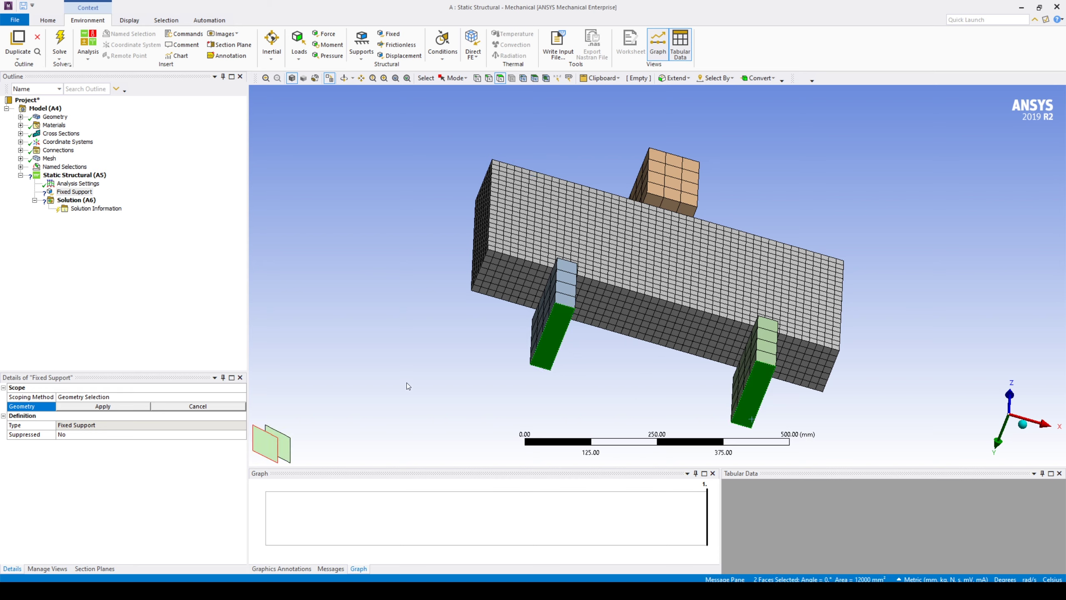
click(120, 407)
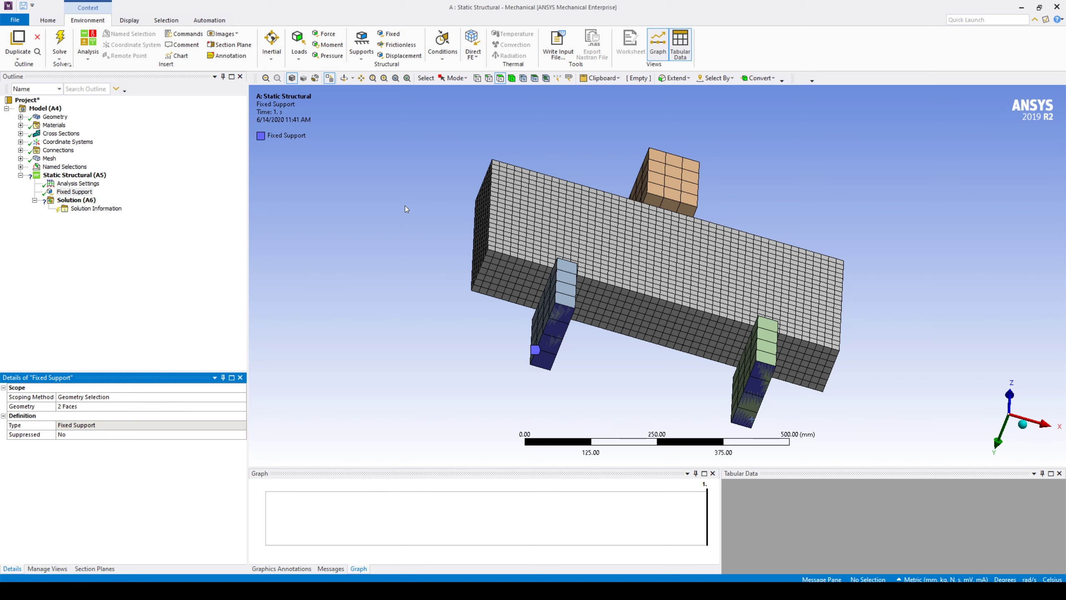
Step: Add a displacement to the static structural analysis, scoped to the top face of the impactor
click(98, 178)
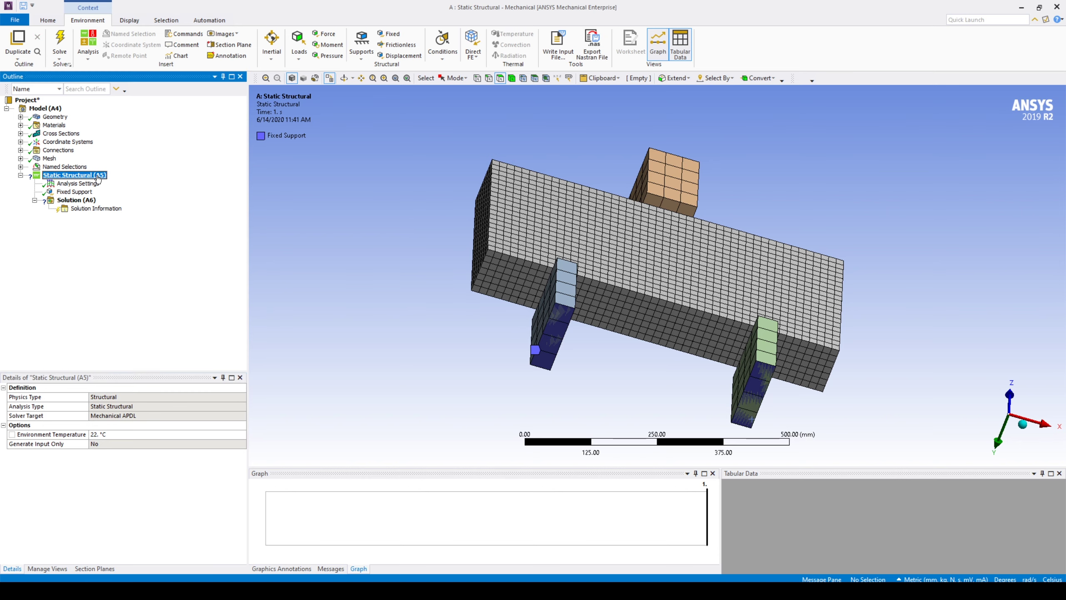
right_click(98, 178)
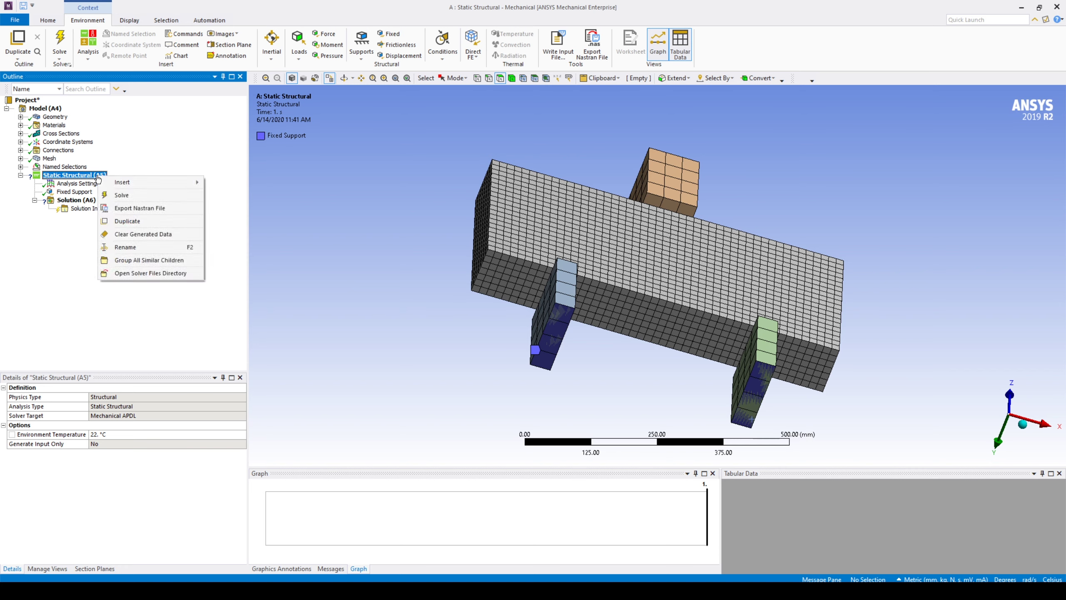
mouse_move(125, 182)
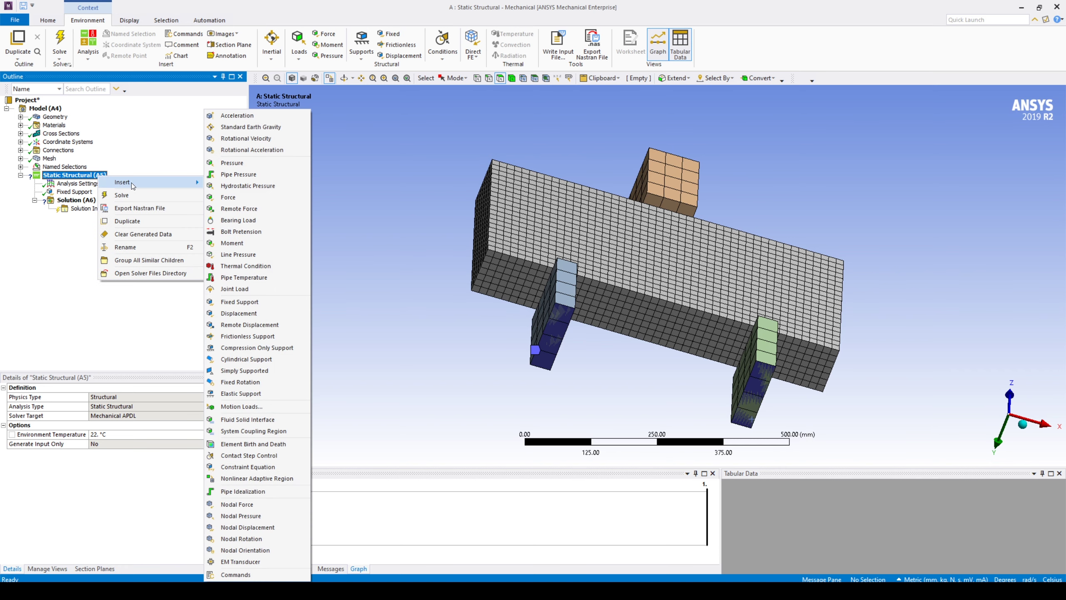
click(254, 313)
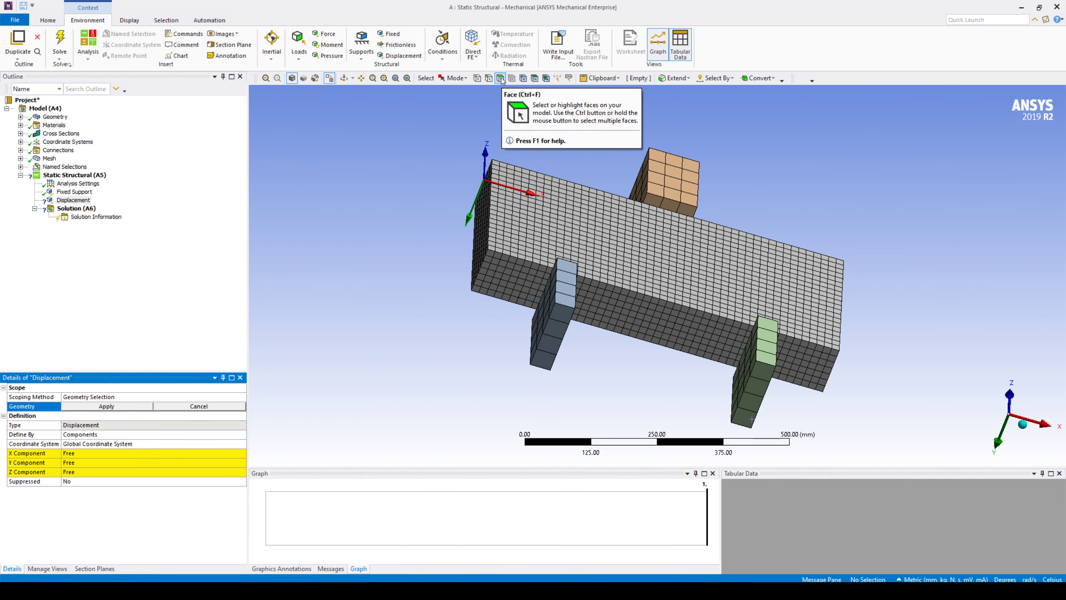
middle_drag(622, 261, 645, 149)
click(649, 143)
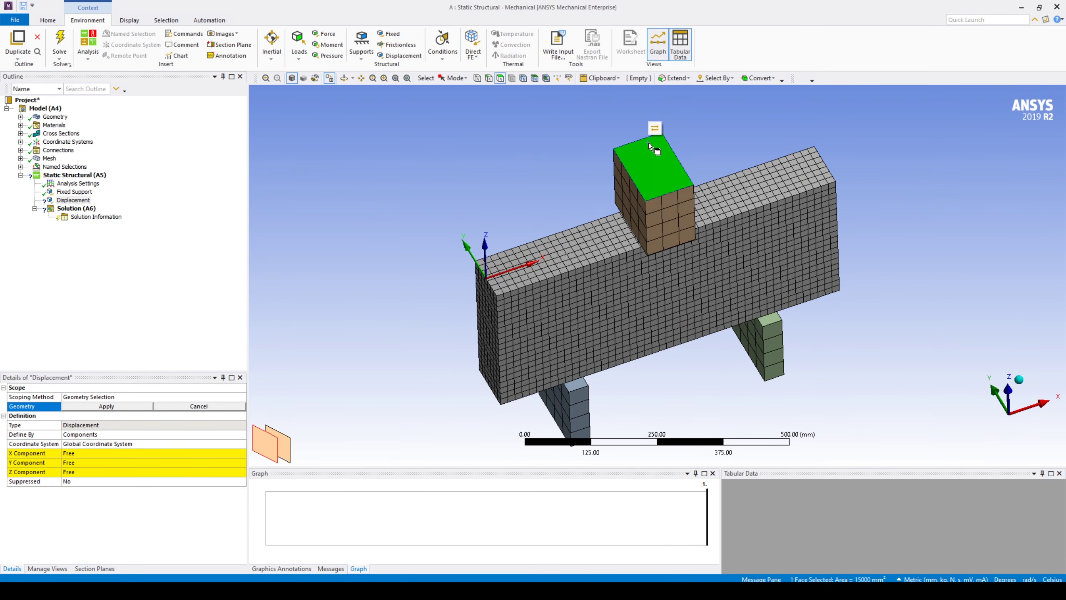
click(105, 406)
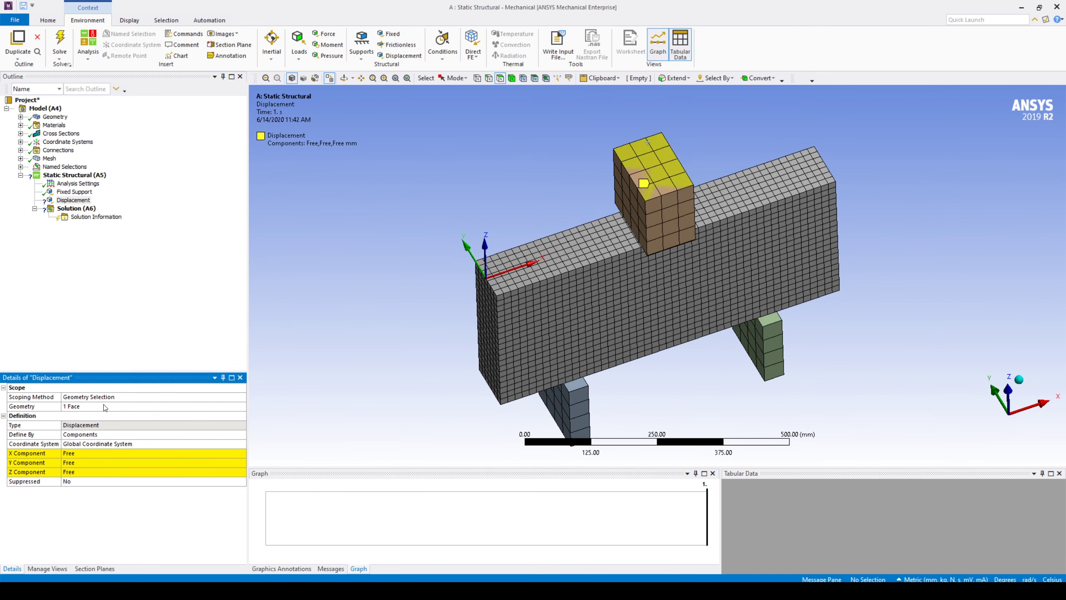
Step: Set the impactor displacement's X and Y components to 0 mm and its Z component to -3 mm
click(106, 454)
text(0)
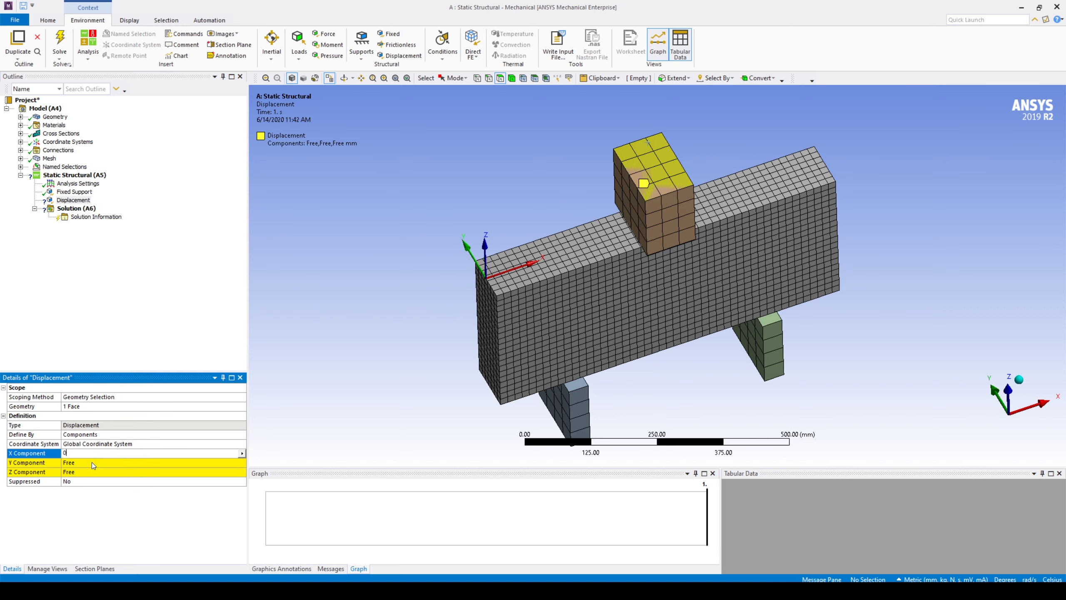
click(91, 461)
text(0)
click(85, 472)
text(-3)
key(Return)
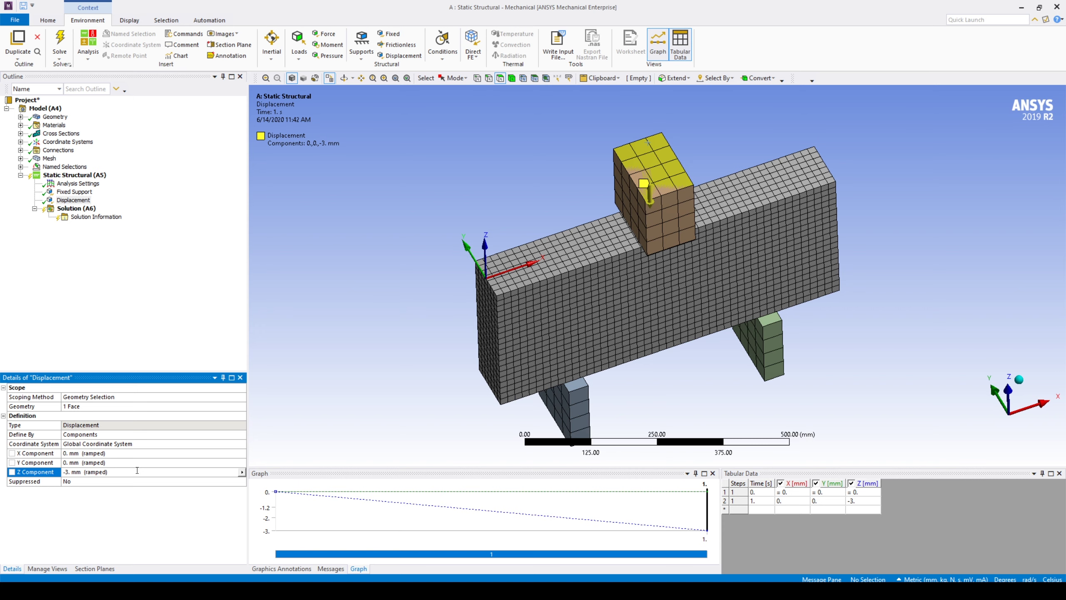
Step: Rename the displacement on the top block's upper face as Impactor
right_click(93, 178)
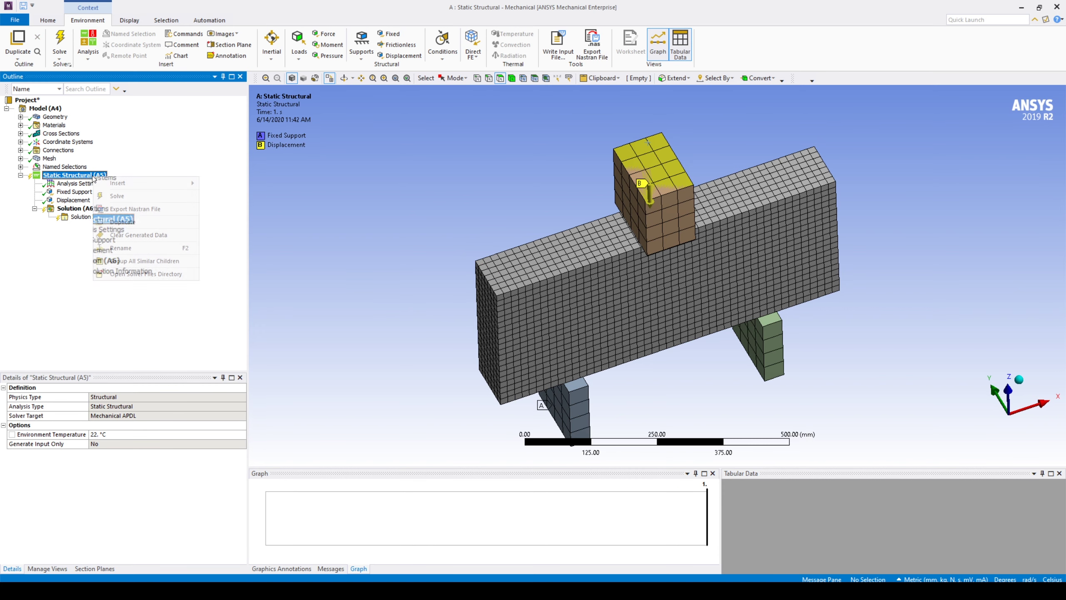
right_click(76, 200)
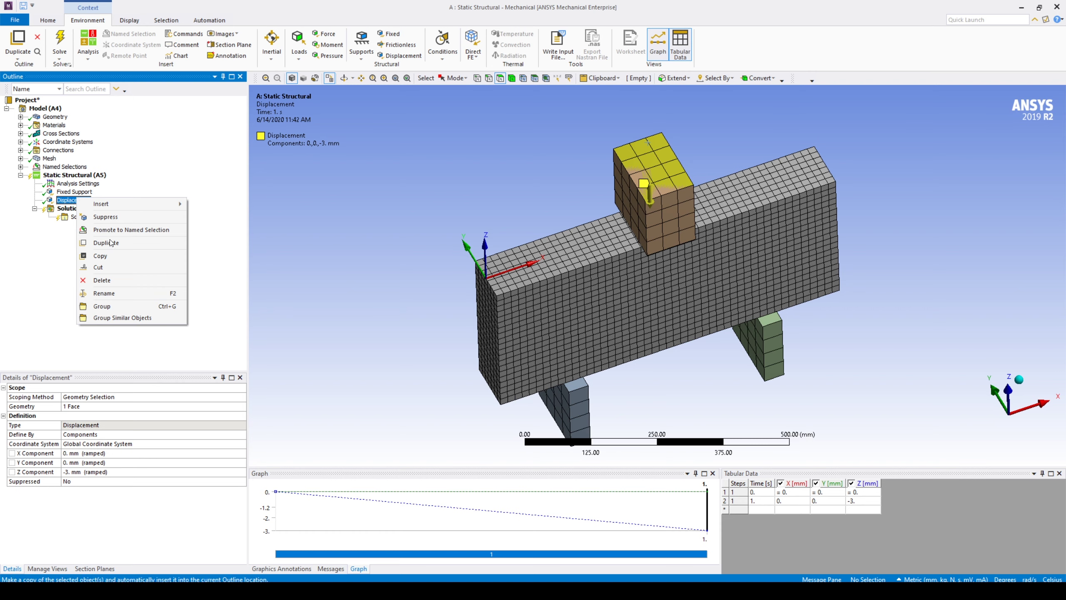
click(113, 294)
text(Impactor)
key(Return)
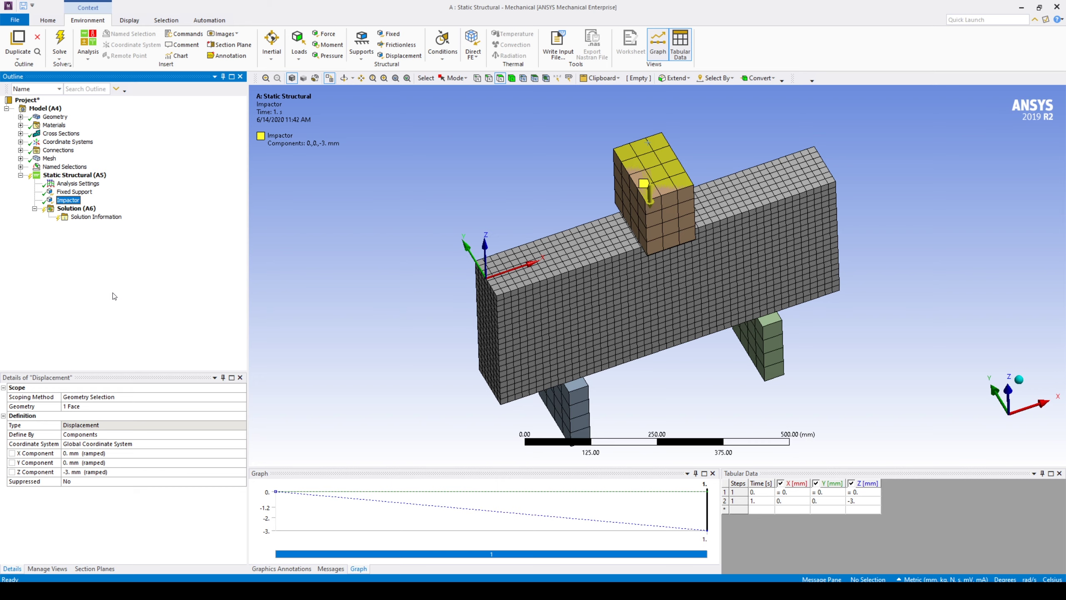
Step: Add a displacement to the static structural analysis, scoped to the two vertical end edges of the beam's front face
right_click(83, 175)
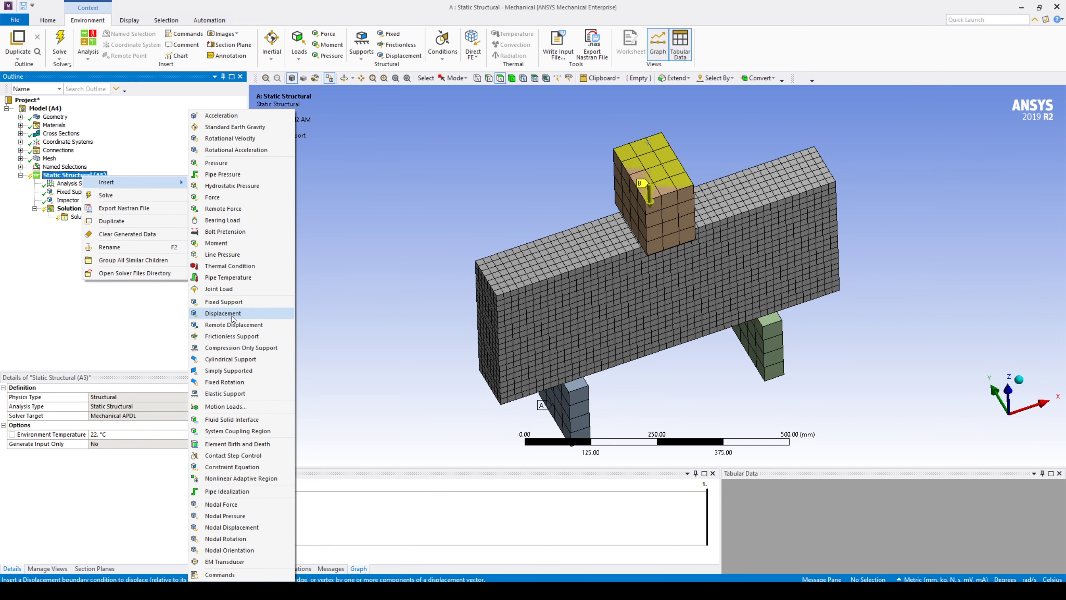
click(223, 313)
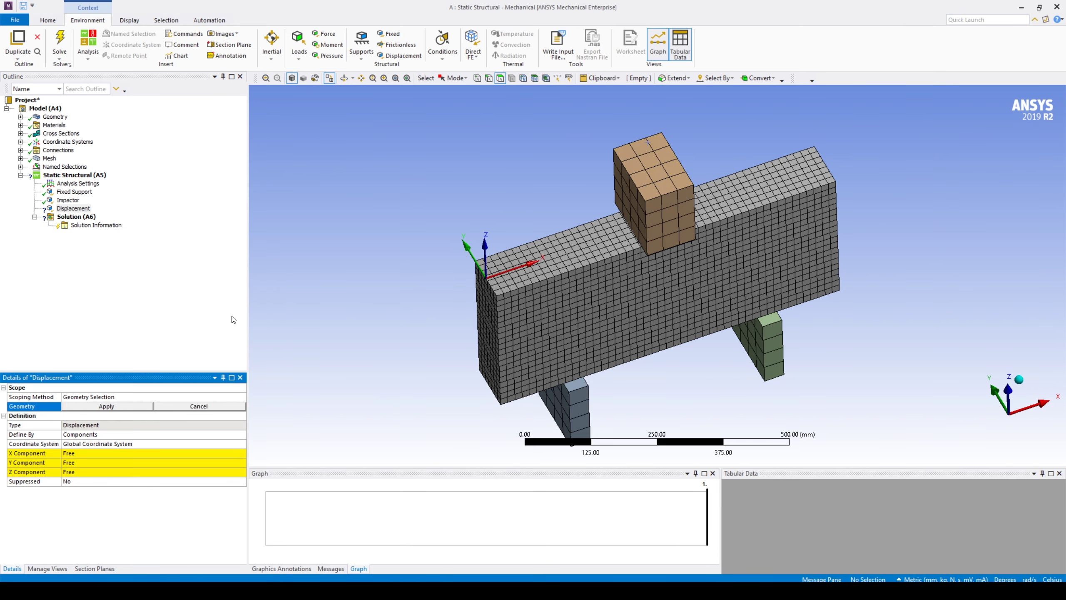
click(490, 79)
click(499, 360)
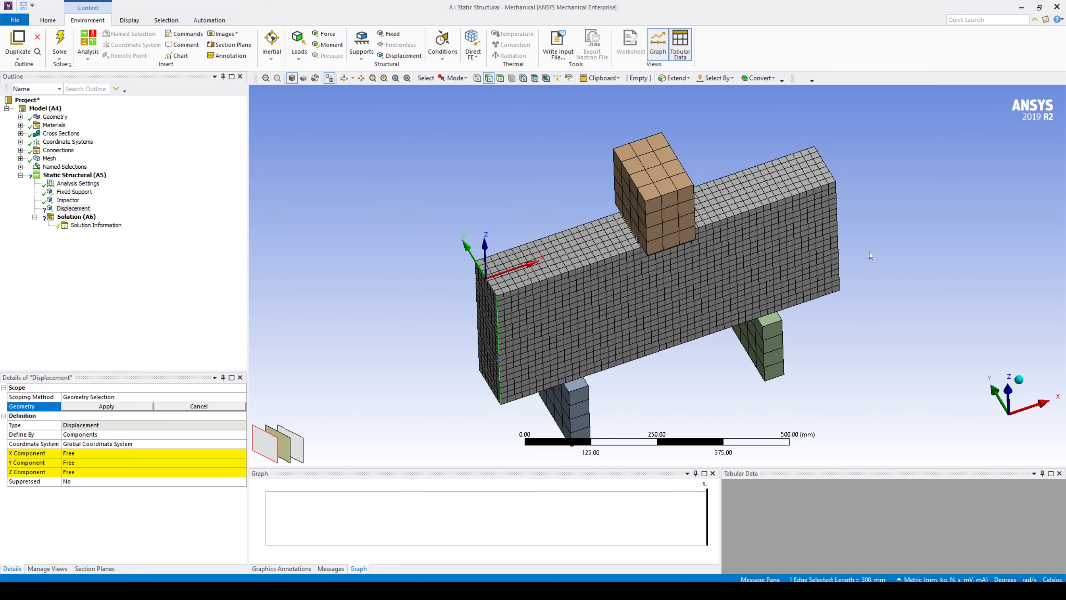
ctrl+click(838, 236)
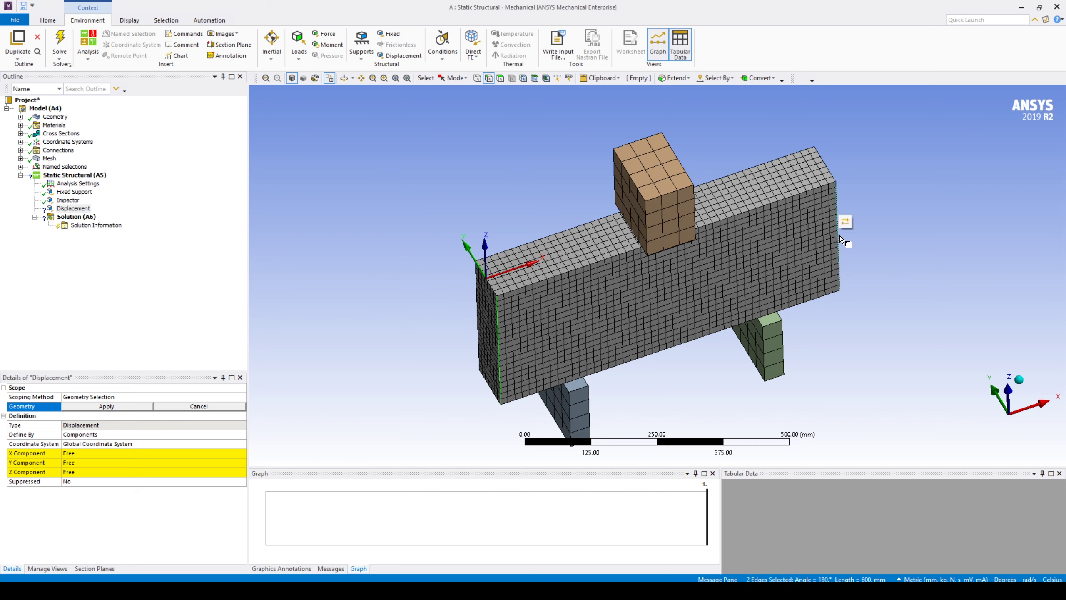
click(108, 406)
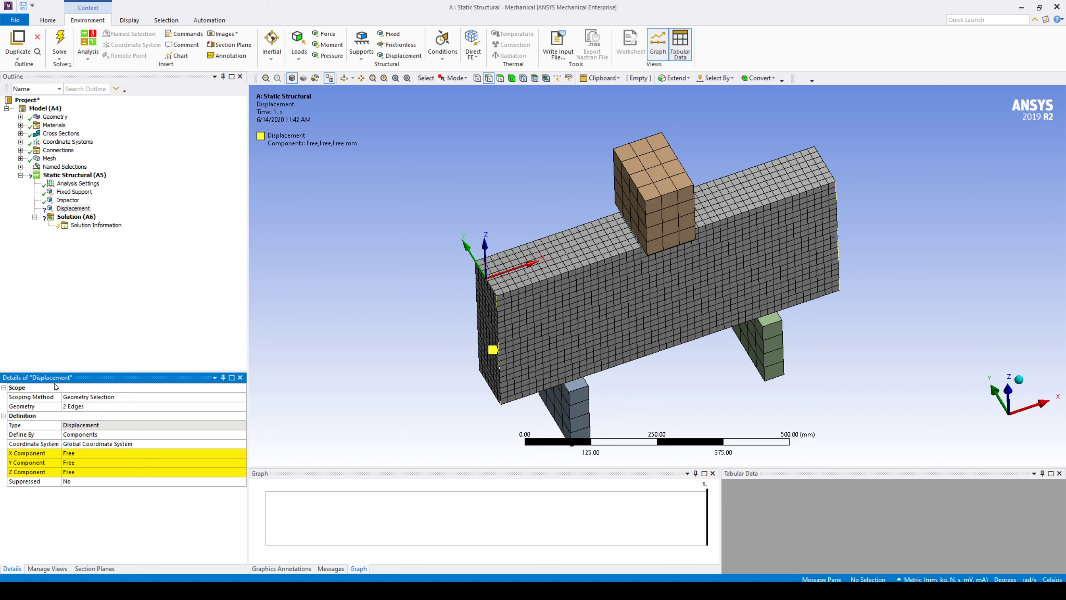
Step: Set the Y component of the vertical edges' displacement to 0 mm and rename it Side Support
click(85, 462)
text(0)
key(Return)
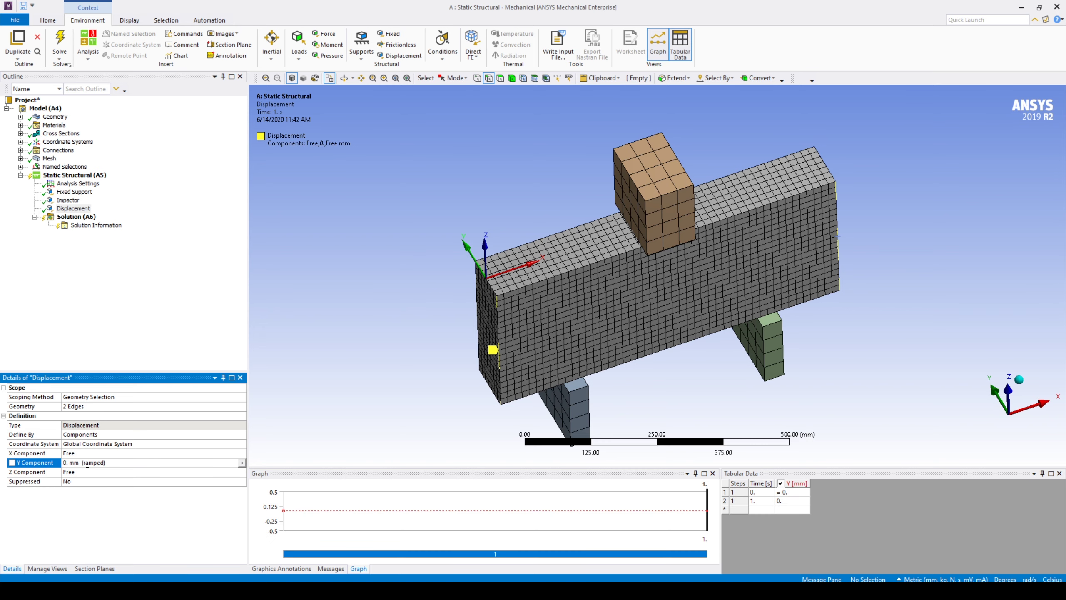
right_click(86, 213)
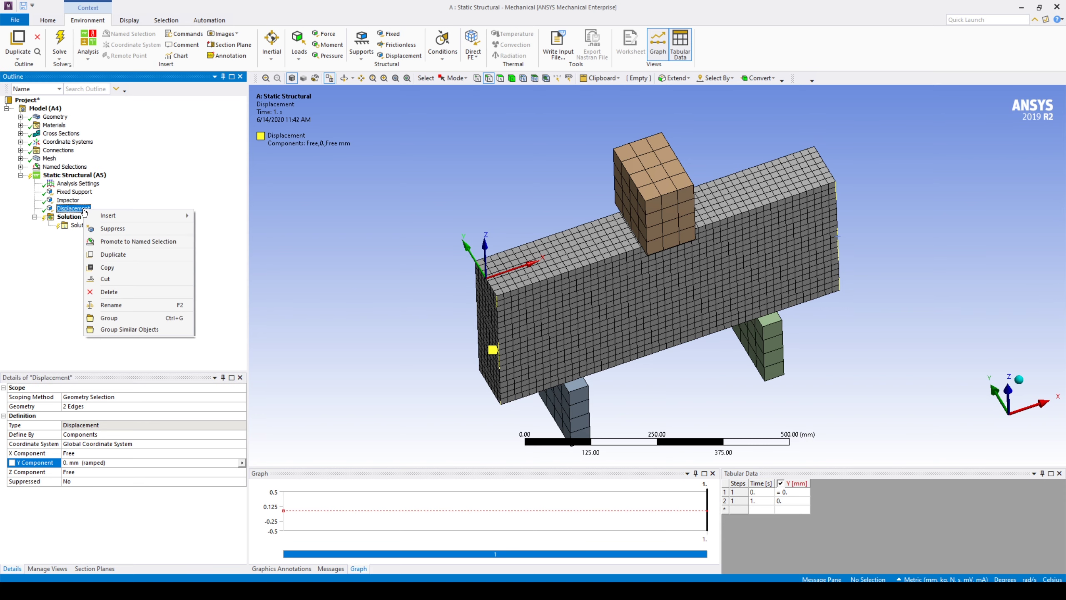
click(124, 307)
text(Side Support)
key(Return)
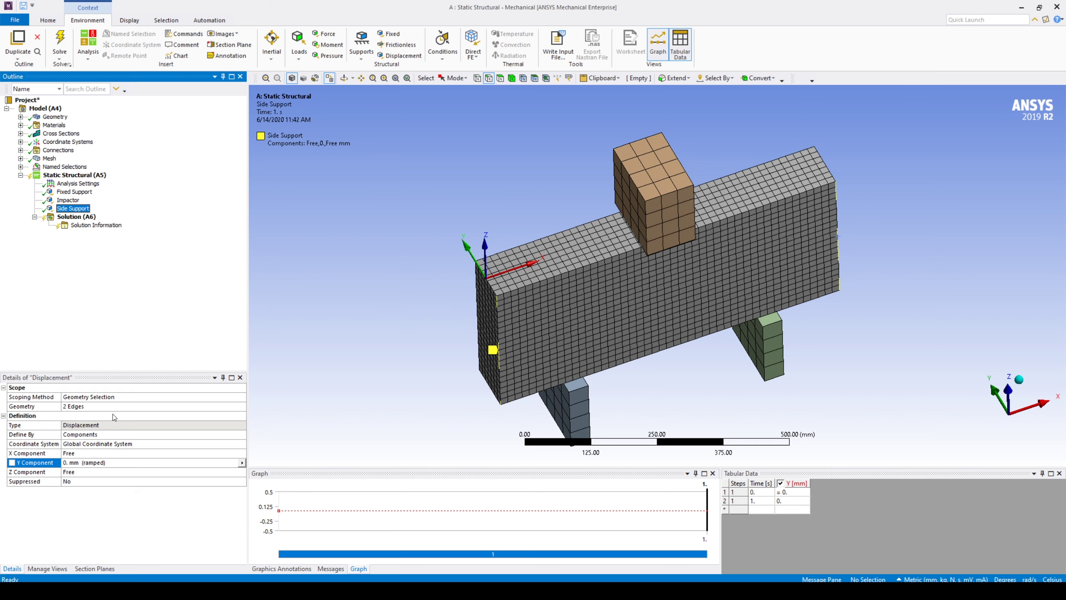
Step: Add another displacement to the static structural analysis, scoped to the bottom edge of the beam's end face nearest the origin
right_click(96, 175)
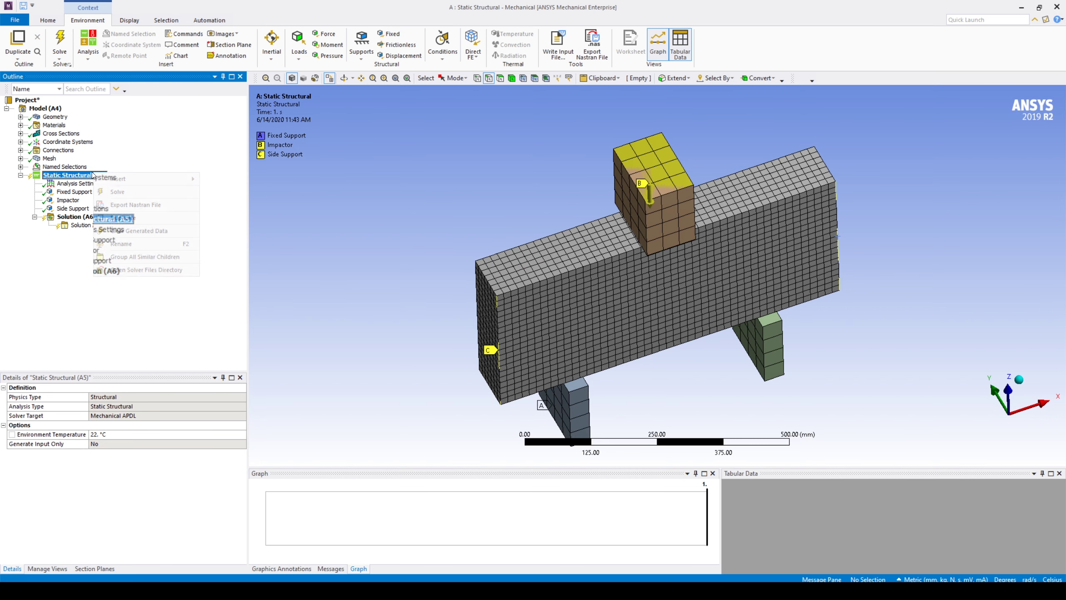
mouse_move(117, 182)
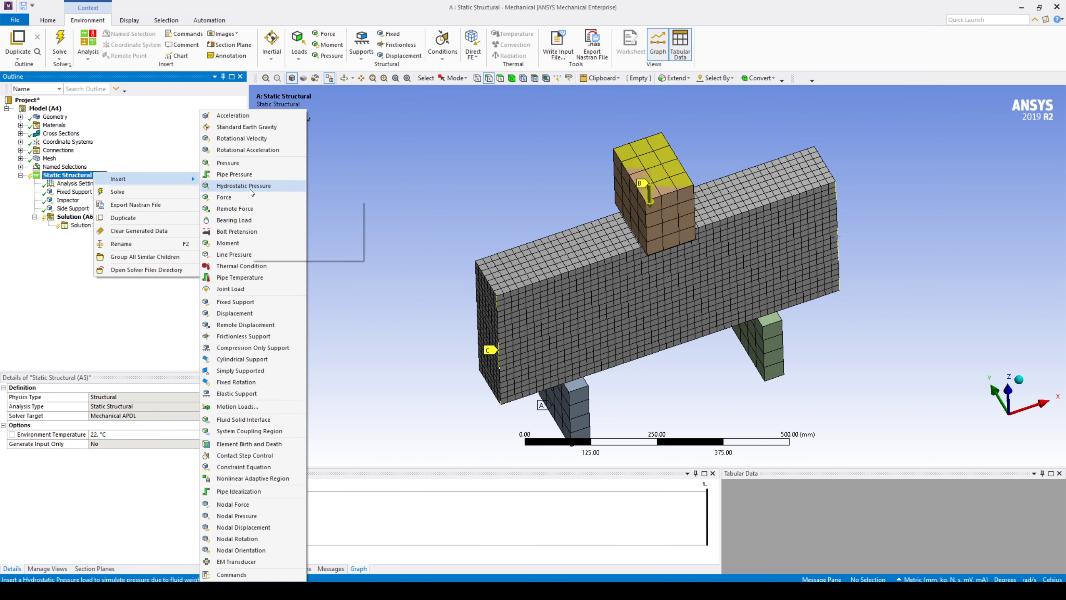
click(232, 313)
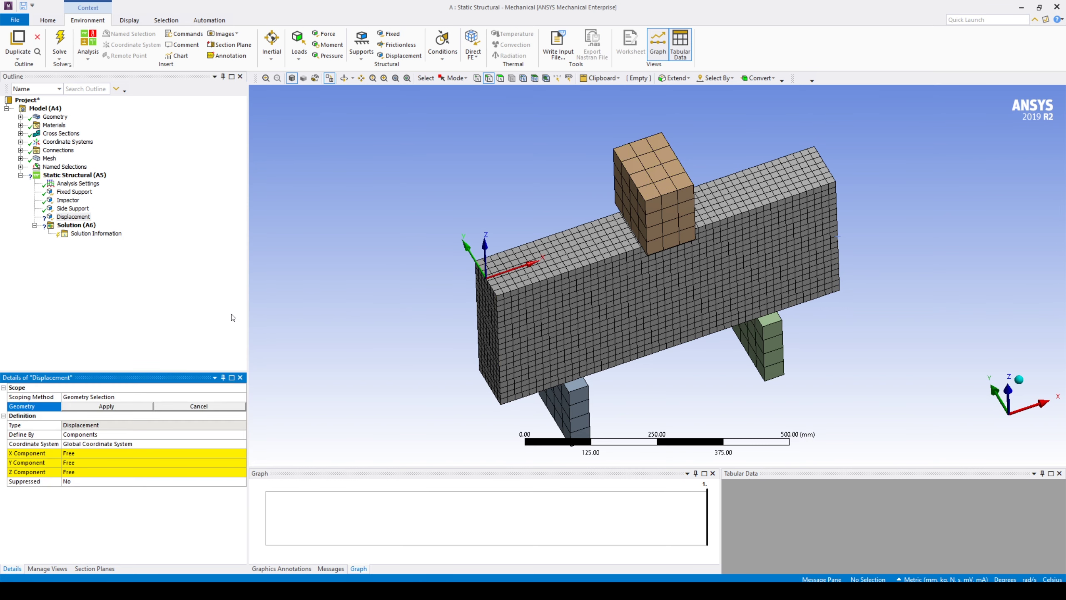
click(489, 79)
click(489, 390)
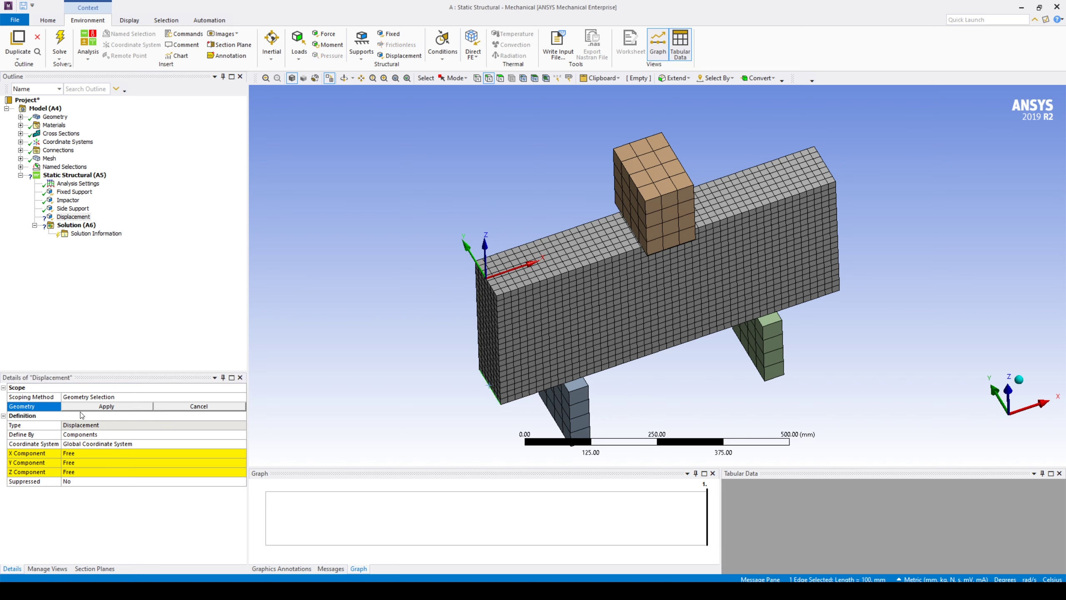
click(108, 406)
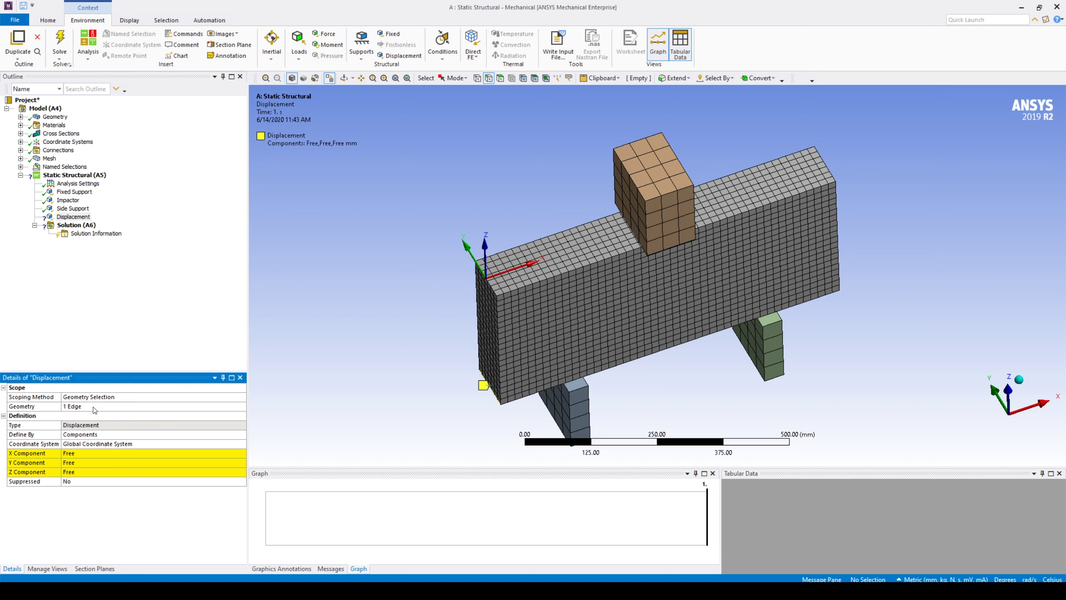
Step: Set the X component of the bottom edge's displacement to 0 mm and rename it End Support
click(93, 452)
text(0)
key(Return)
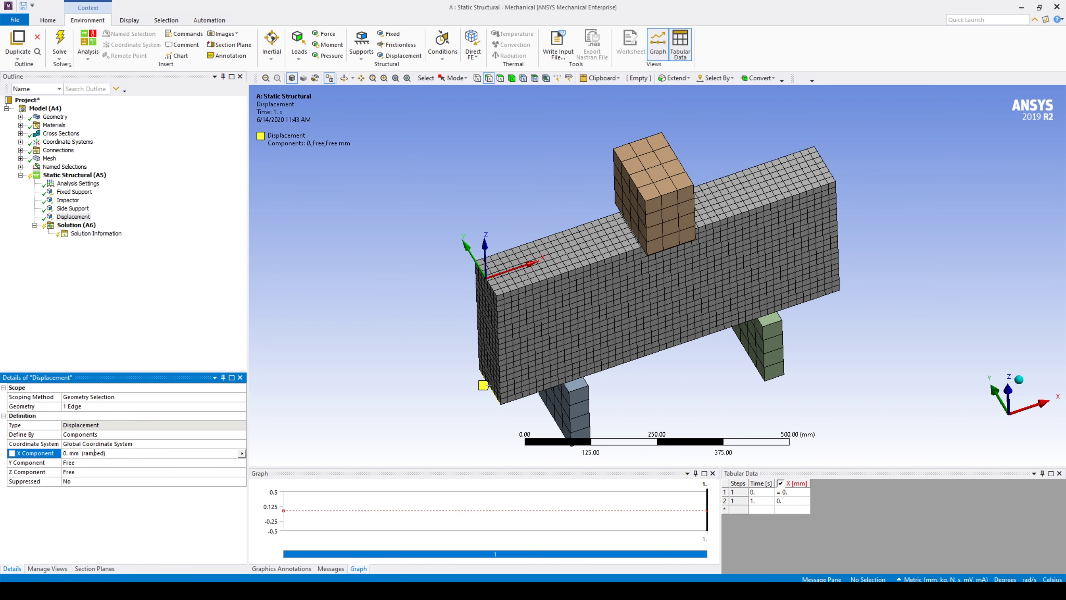
click(78, 217)
right_click(79, 217)
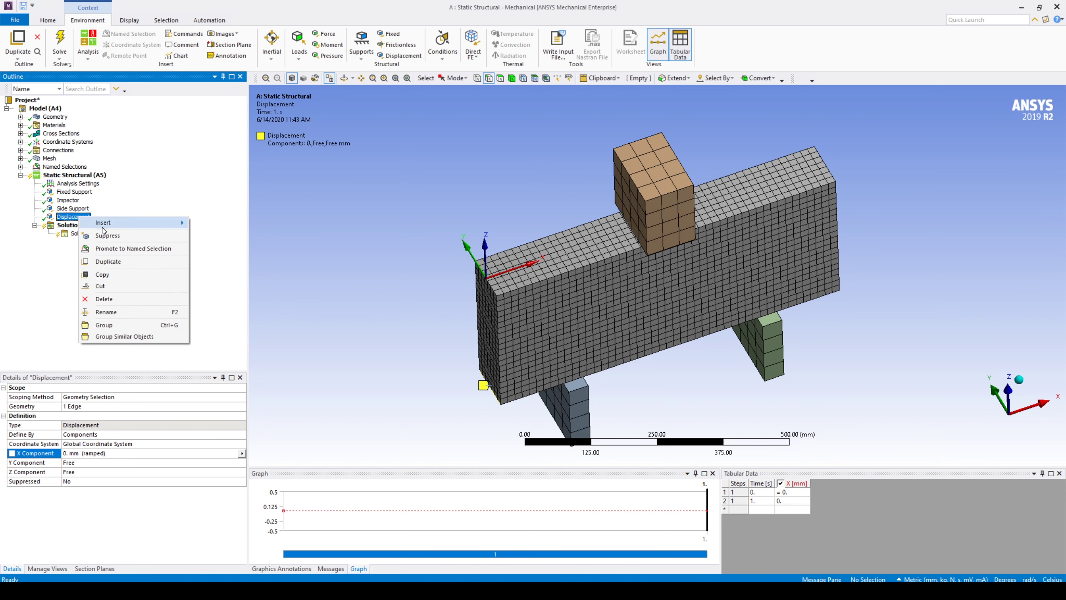
click(126, 312)
text(End Sup)
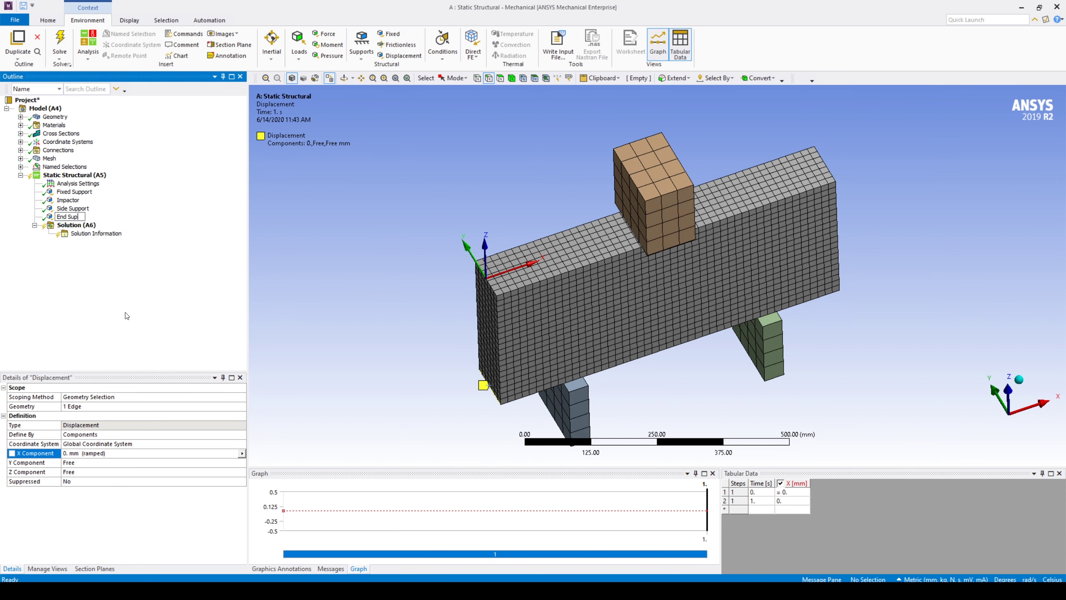
text(port)
key(Return)
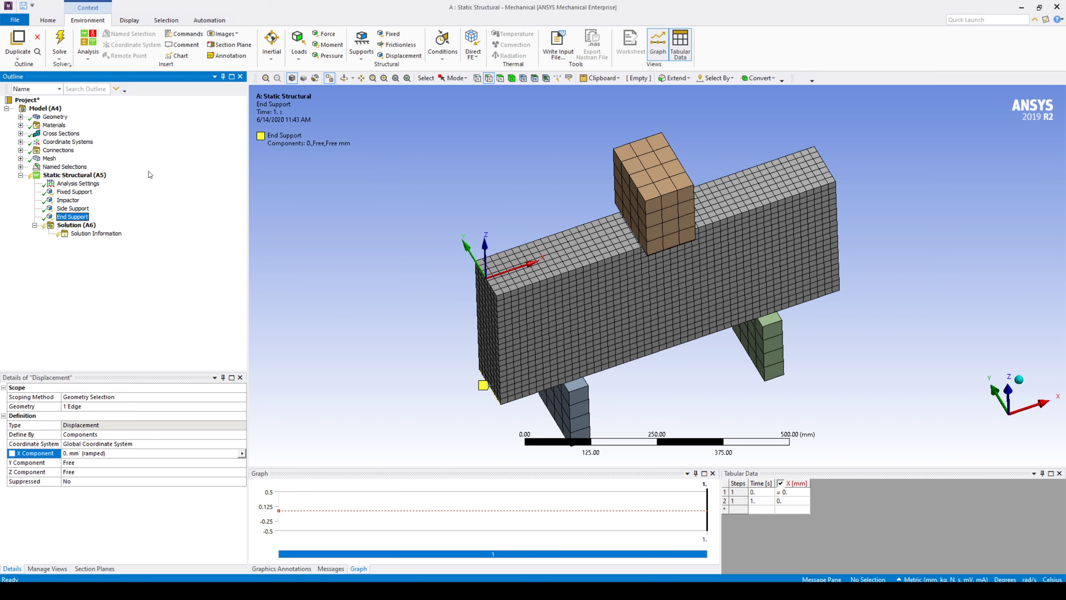
Step: Add a directional deformation result to the solution for all bodies, oriented along the Z axis
click(77, 226)
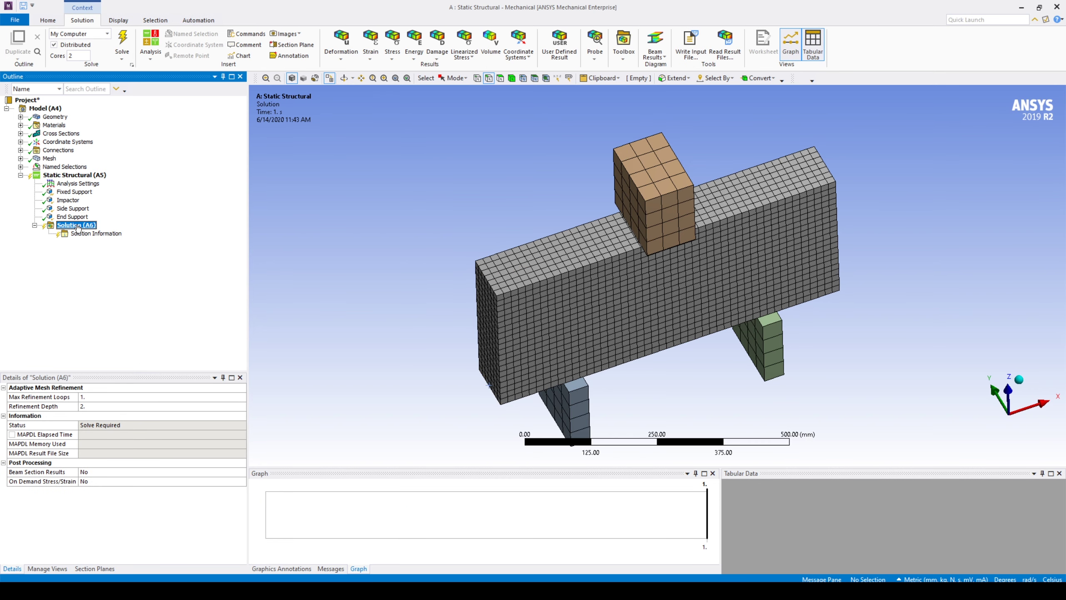
right_click(77, 227)
mouse_move(148, 233)
mouse_move(235, 231)
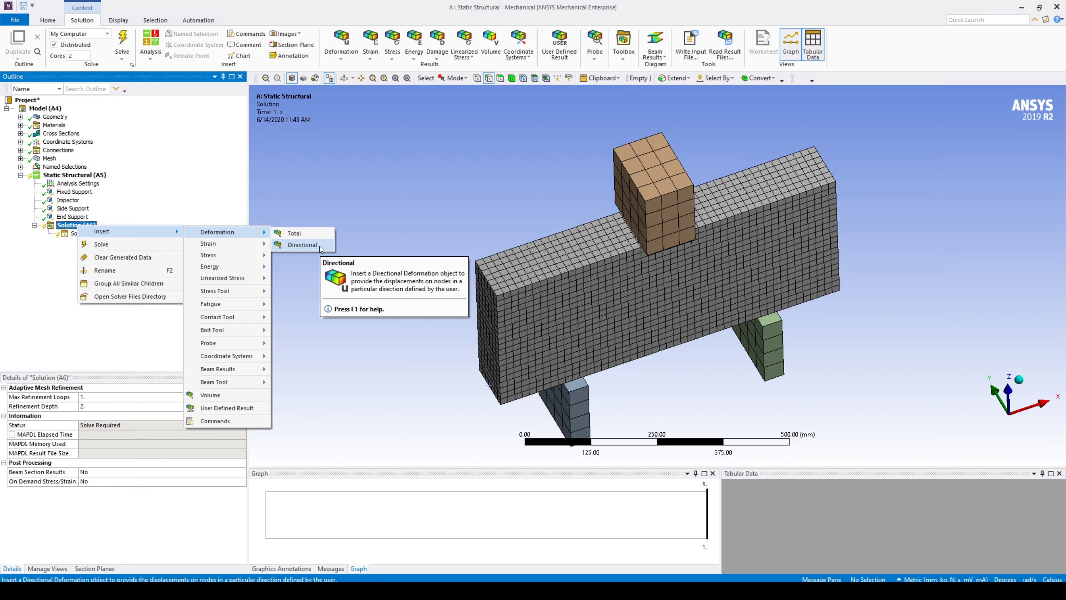
click(302, 245)
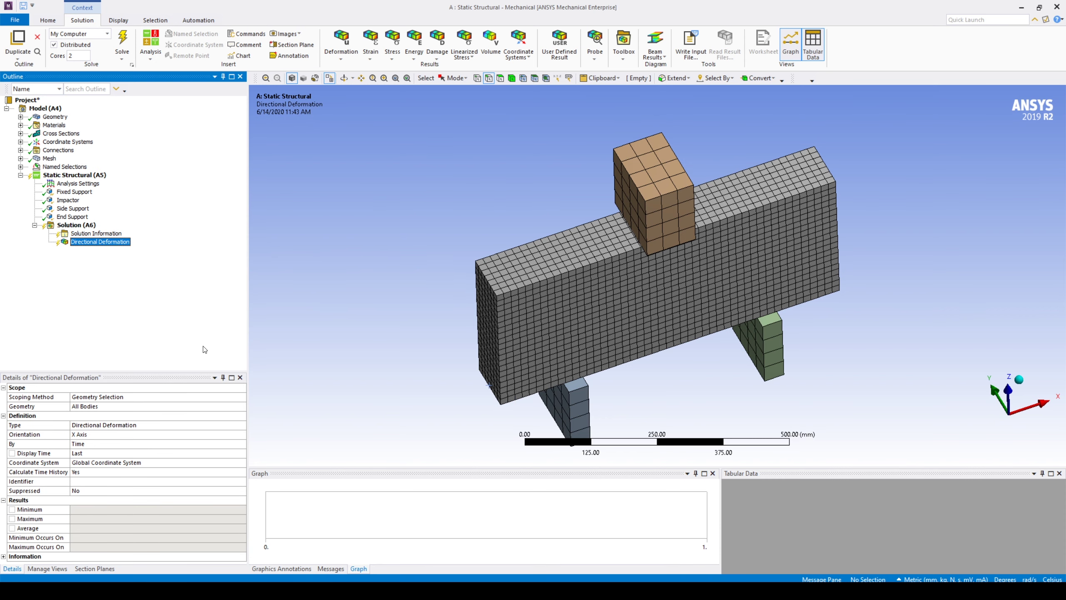
click(243, 397)
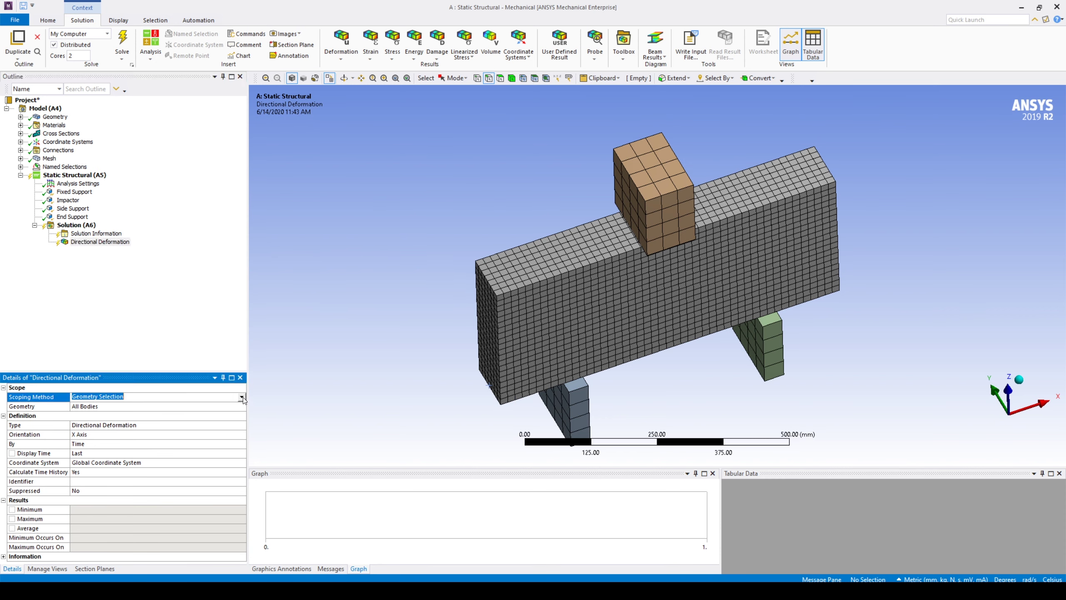
click(243, 436)
click(242, 434)
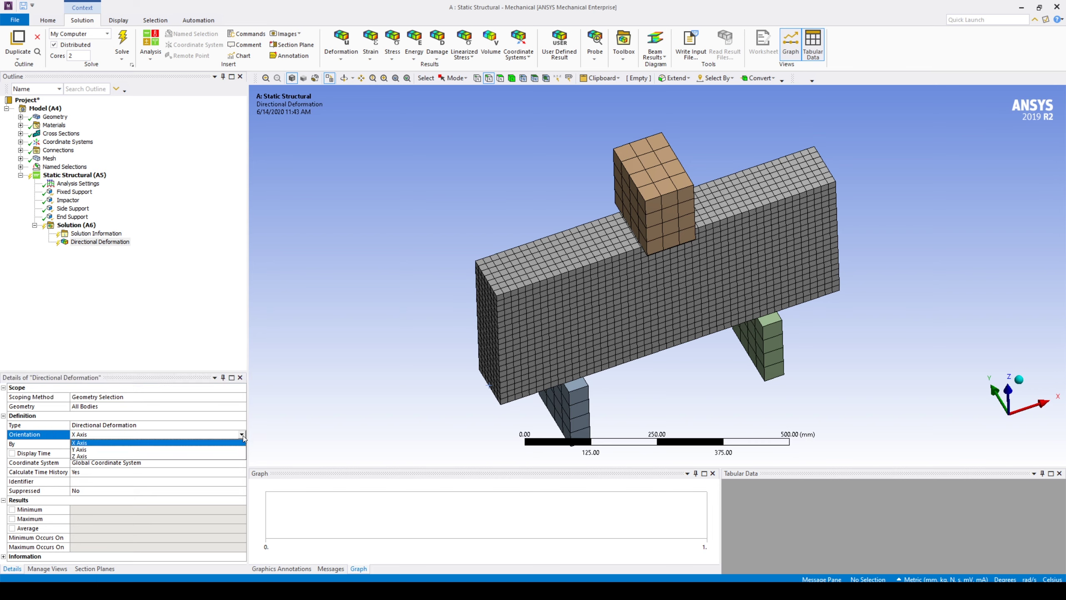
click(95, 457)
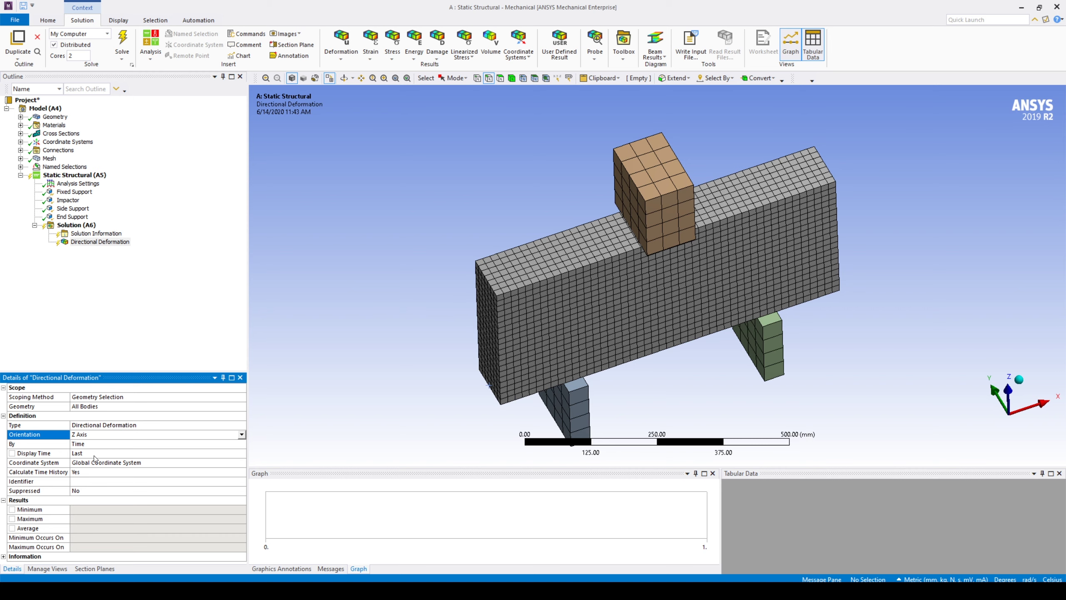
Step: Add a vector principal stress result to the solution, scoped to the NM_Concrete named selection
right_click(83, 227)
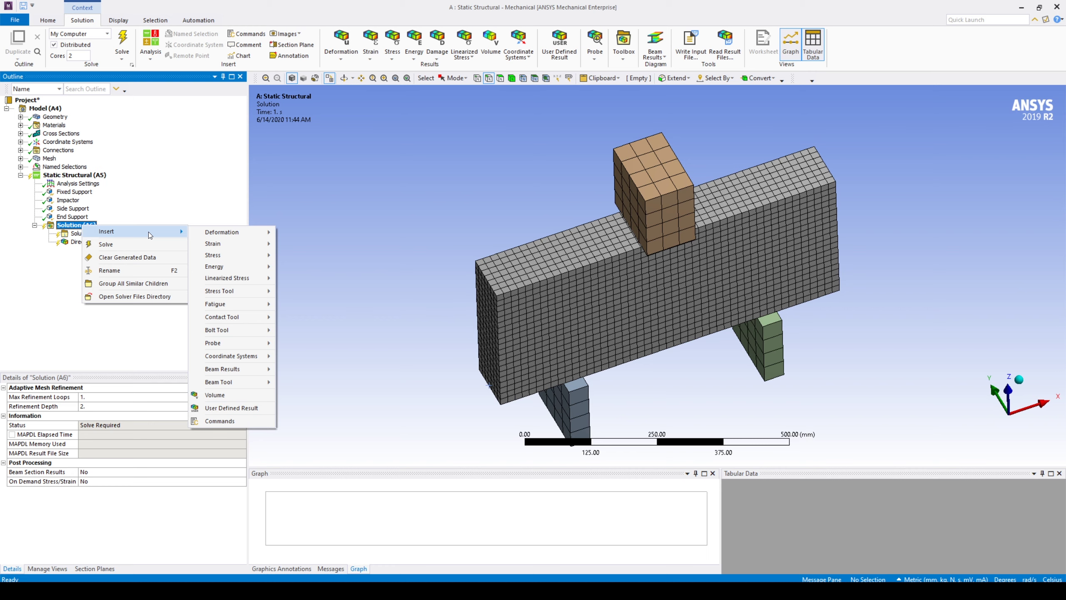
mouse_move(251, 256)
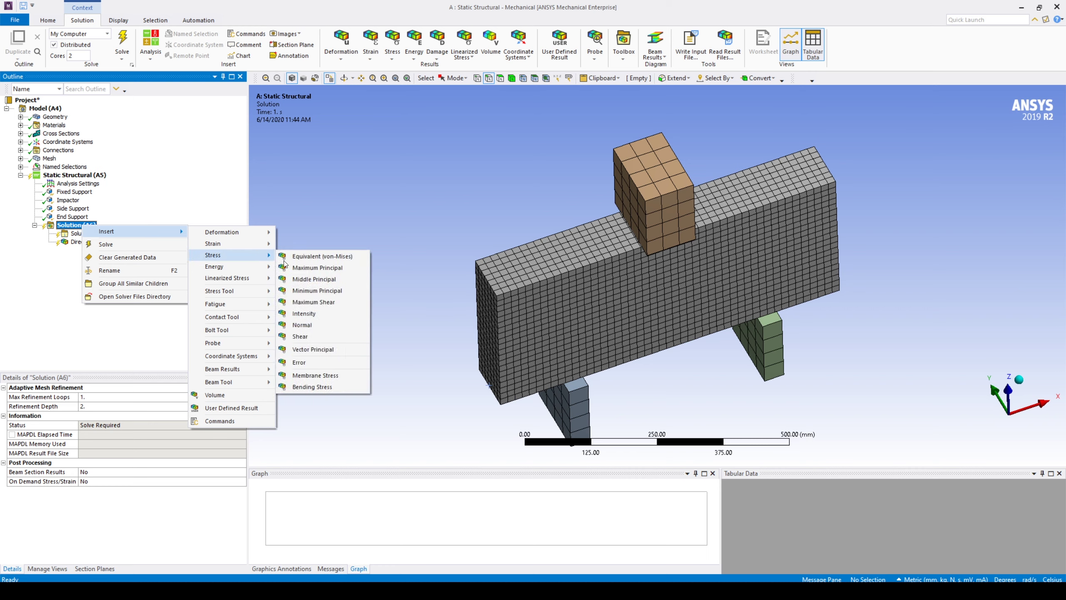
click(338, 350)
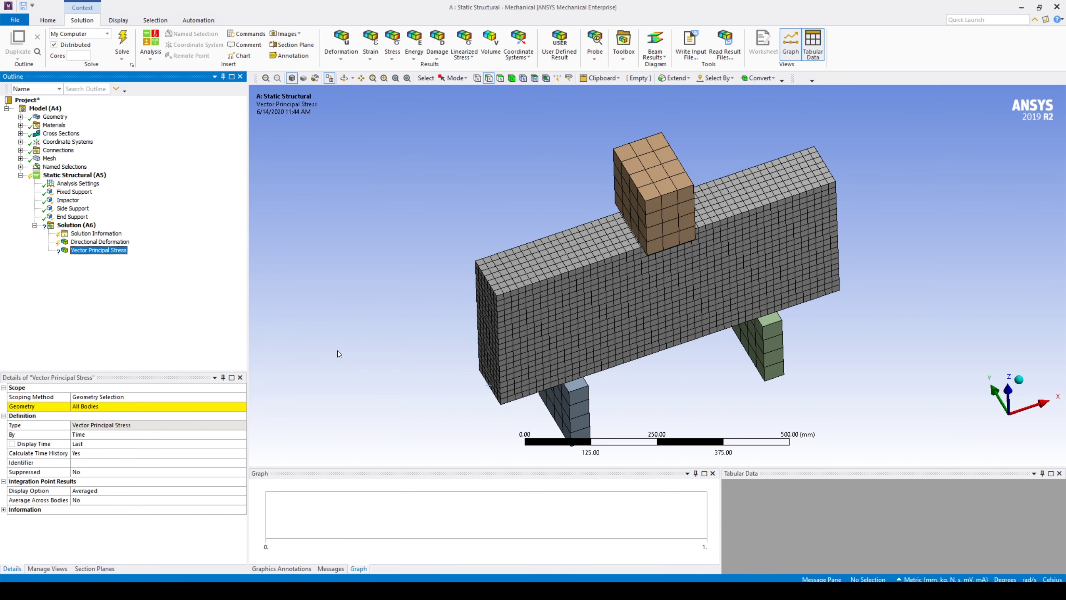
click(242, 397)
click(243, 398)
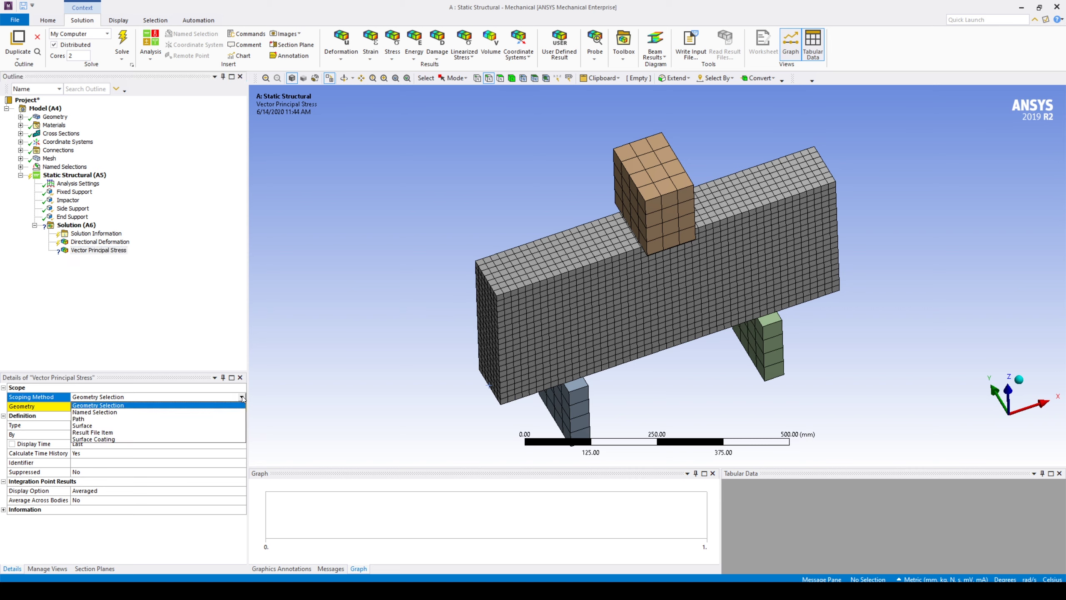
click(233, 415)
click(243, 405)
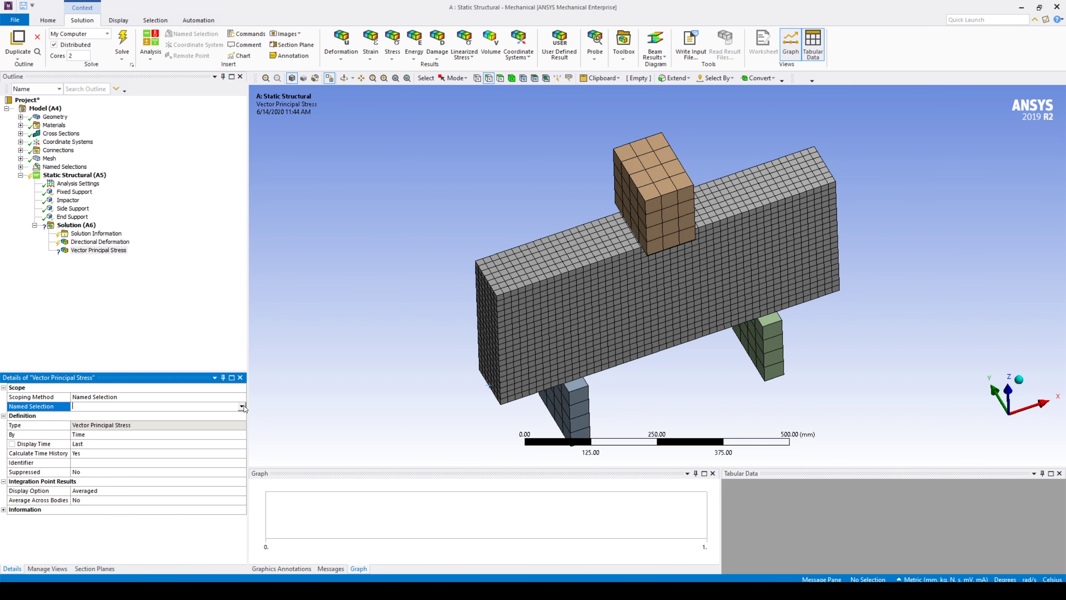
click(242, 406)
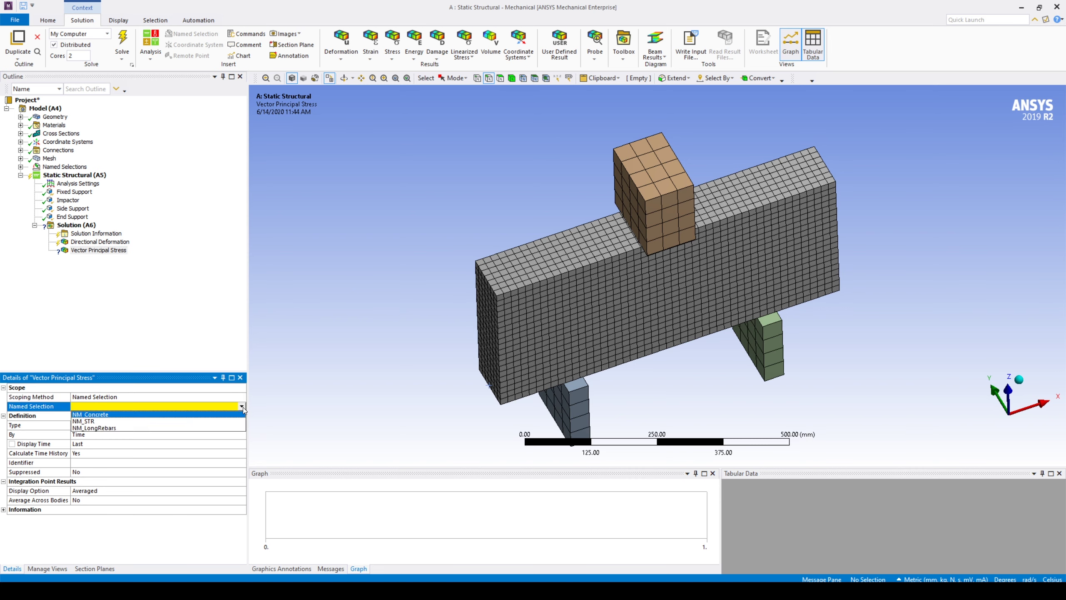
click(113, 414)
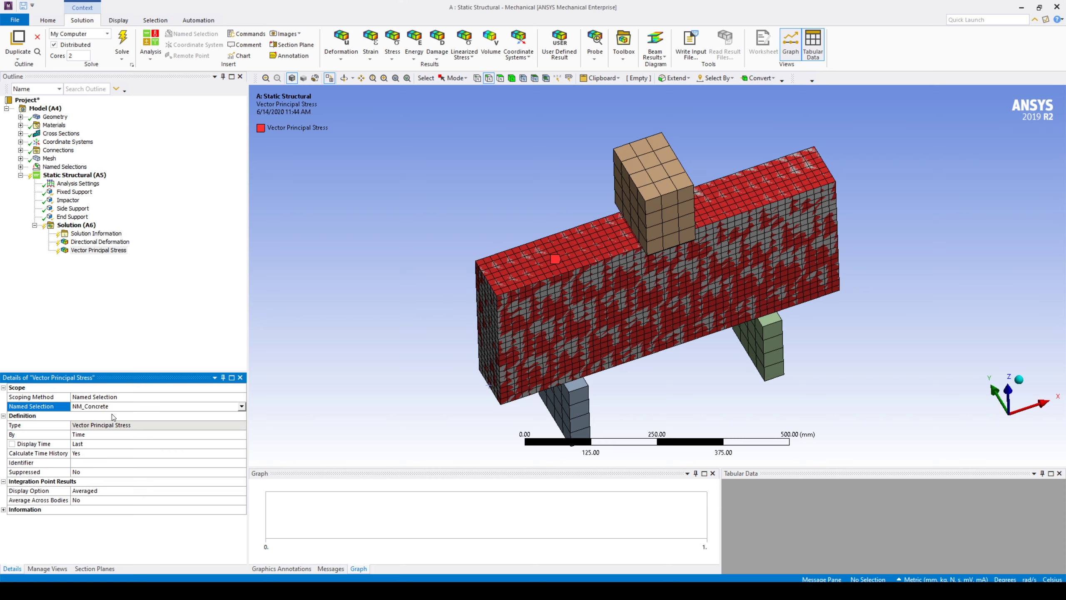
Step: Add a minimum principal stress result to the solution
right_click(84, 227)
mouse_move(123, 231)
mouse_move(254, 258)
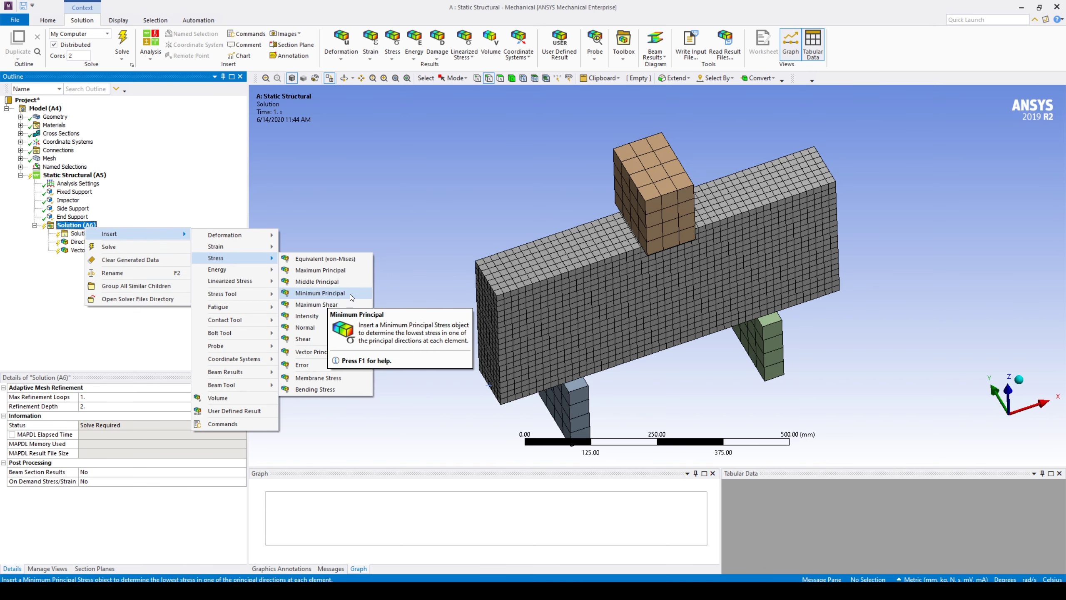
click(350, 294)
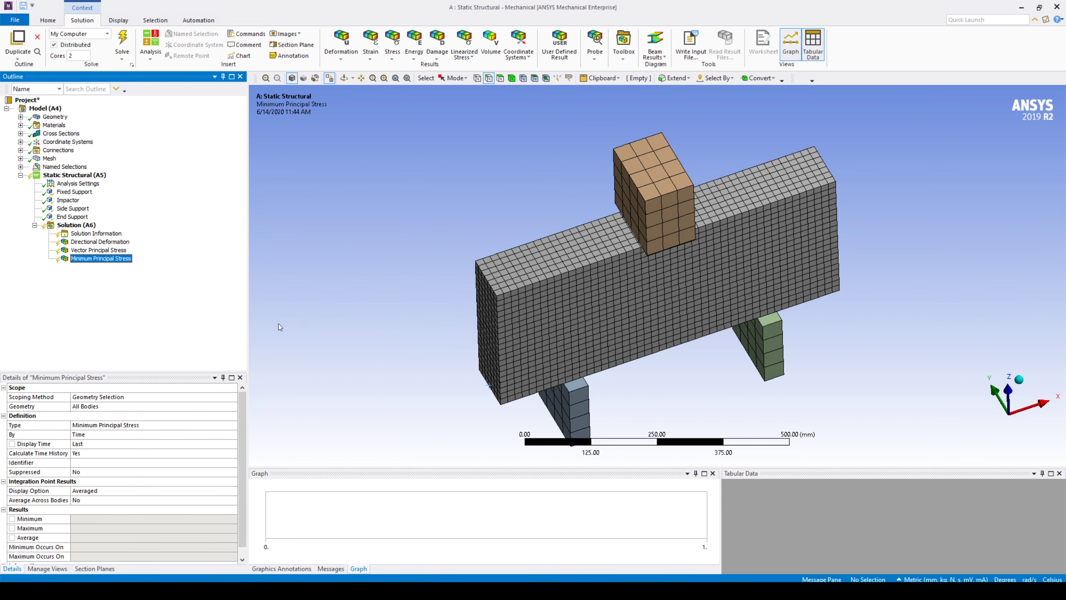
Step: Scope the minimum principal stress result to the NM_Concrete named selection
click(231, 397)
click(231, 397)
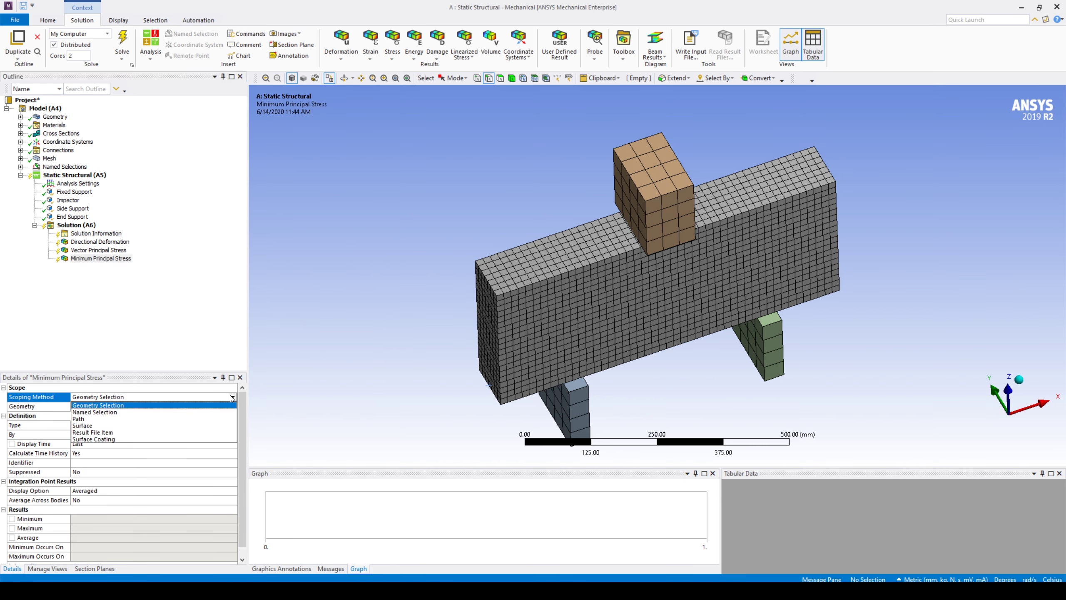
click(222, 410)
click(232, 407)
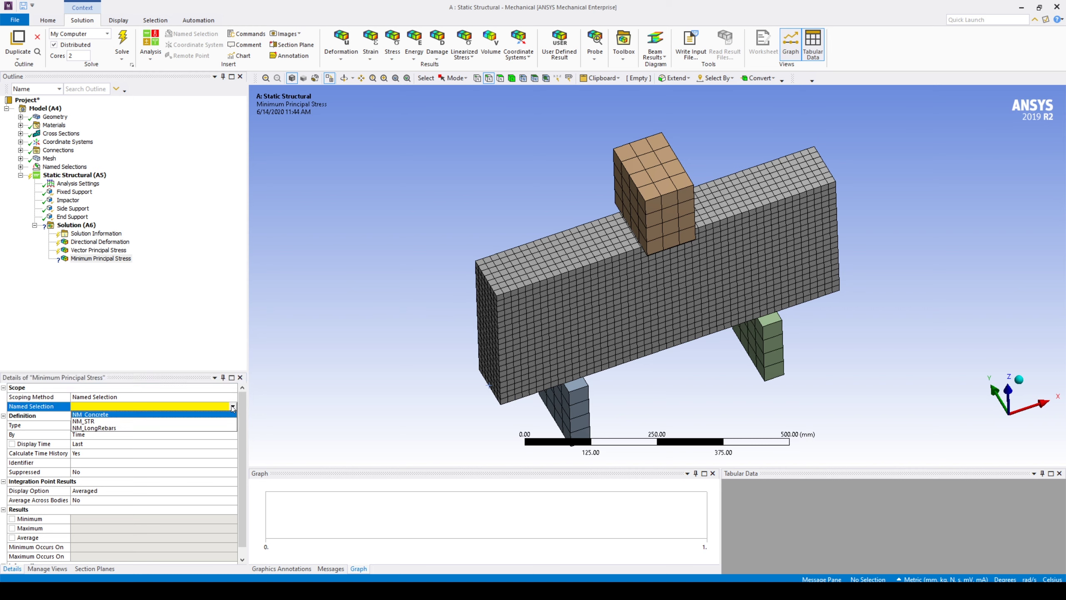
click(119, 417)
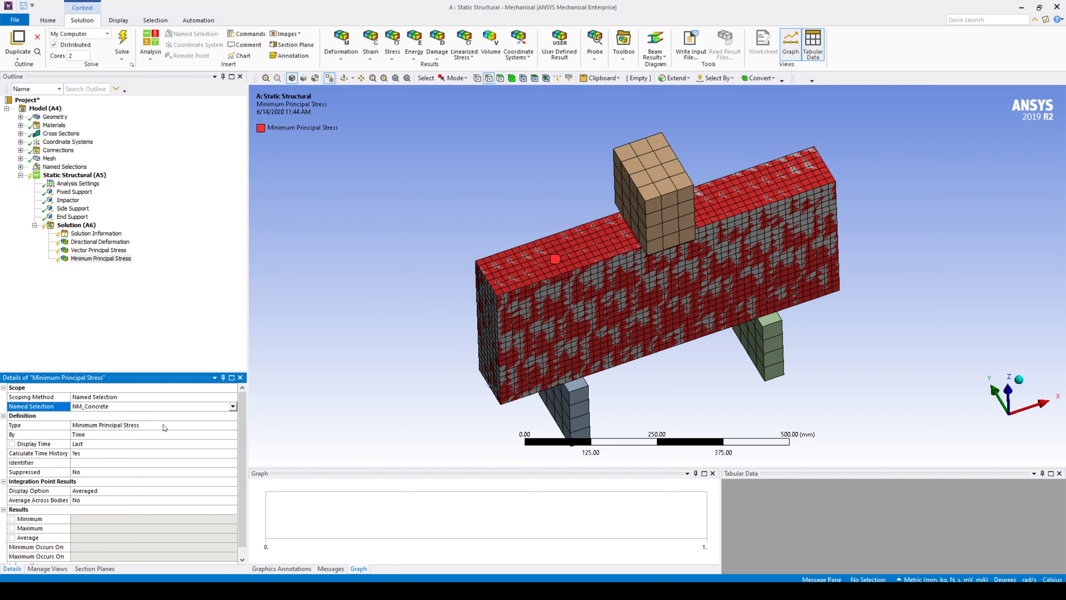
Step: Add a minimum principal elastic strain result to the solution, scoped to the NM_Concrete named selection
right_click(77, 227)
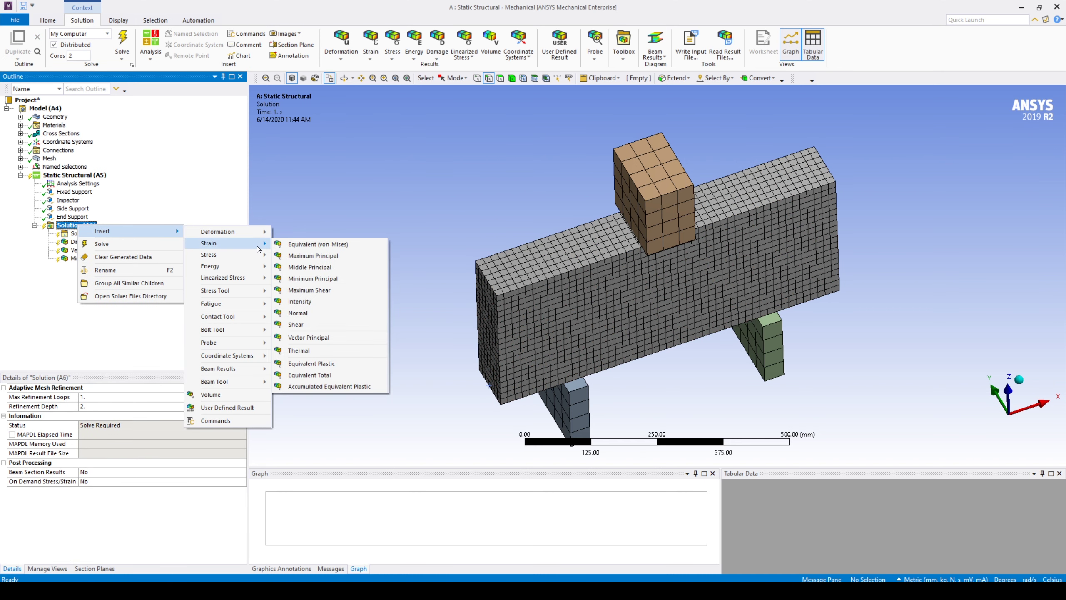
click(336, 278)
click(234, 399)
click(234, 399)
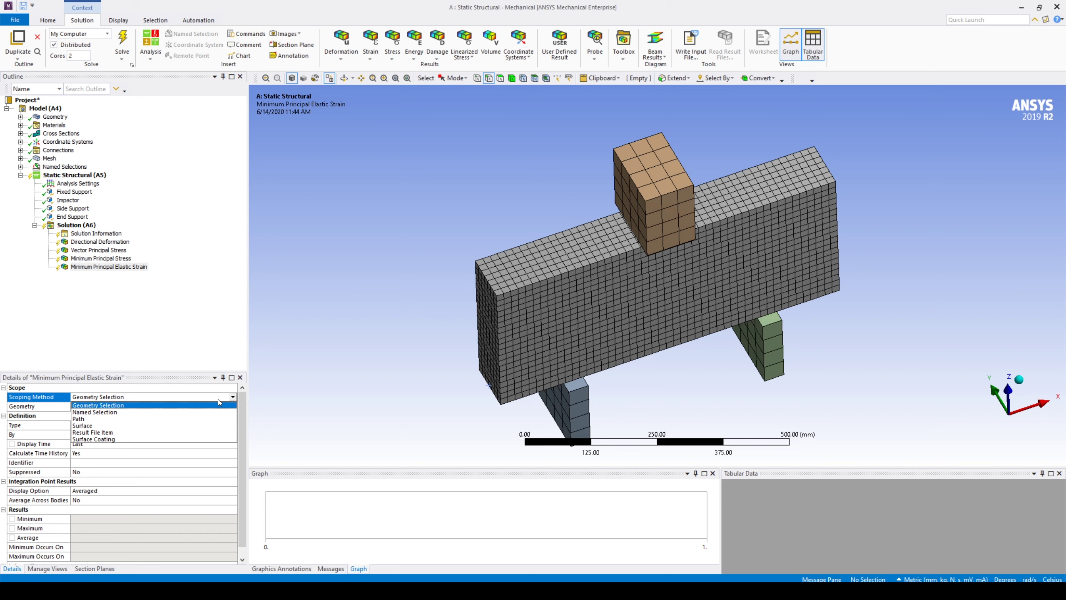
click(234, 409)
click(233, 406)
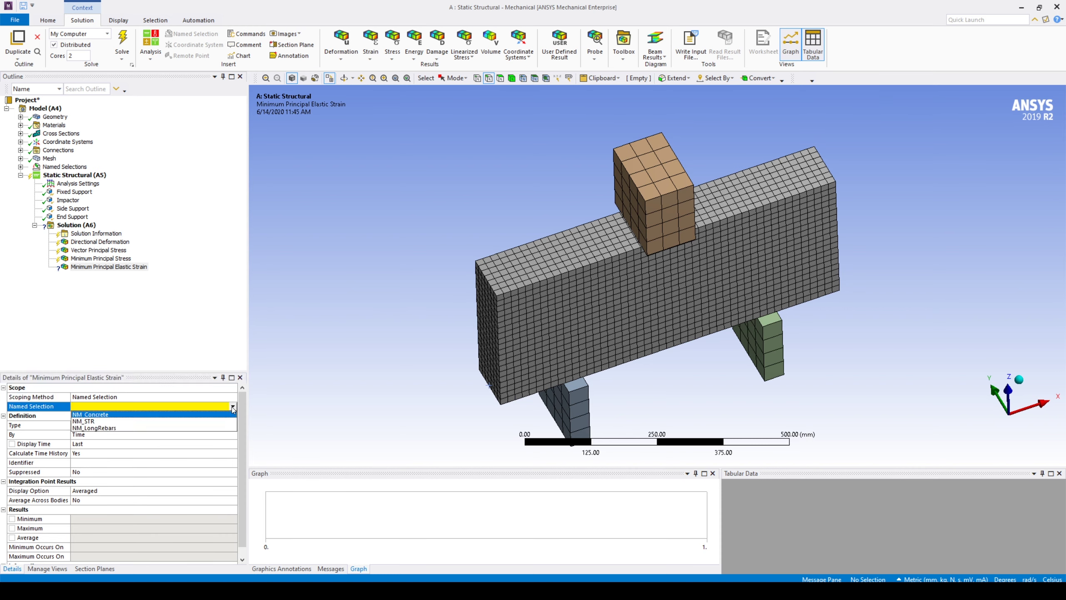
click(121, 417)
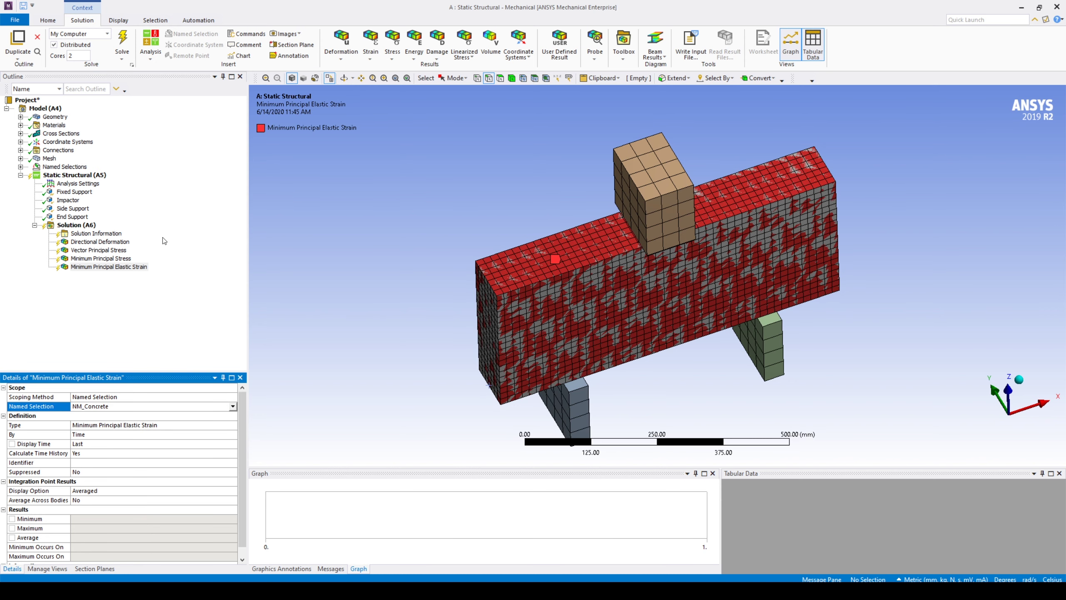
Step: Add a force reaction probe to the solution for the Impactor boundary condition and save the project
click(85, 229)
right_click(84, 229)
mouse_move(126, 234)
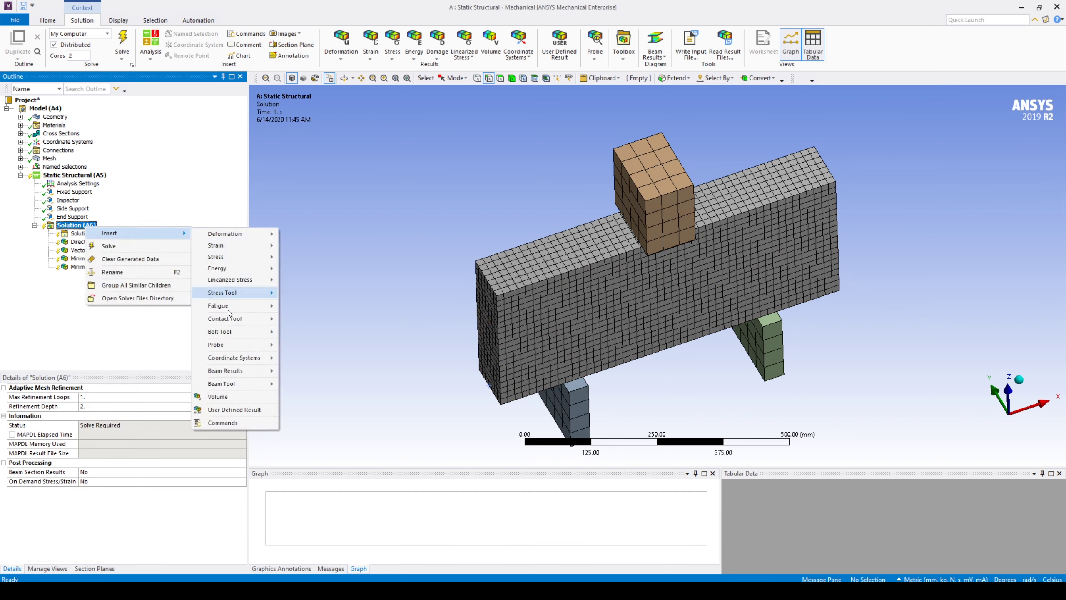
mouse_move(261, 371)
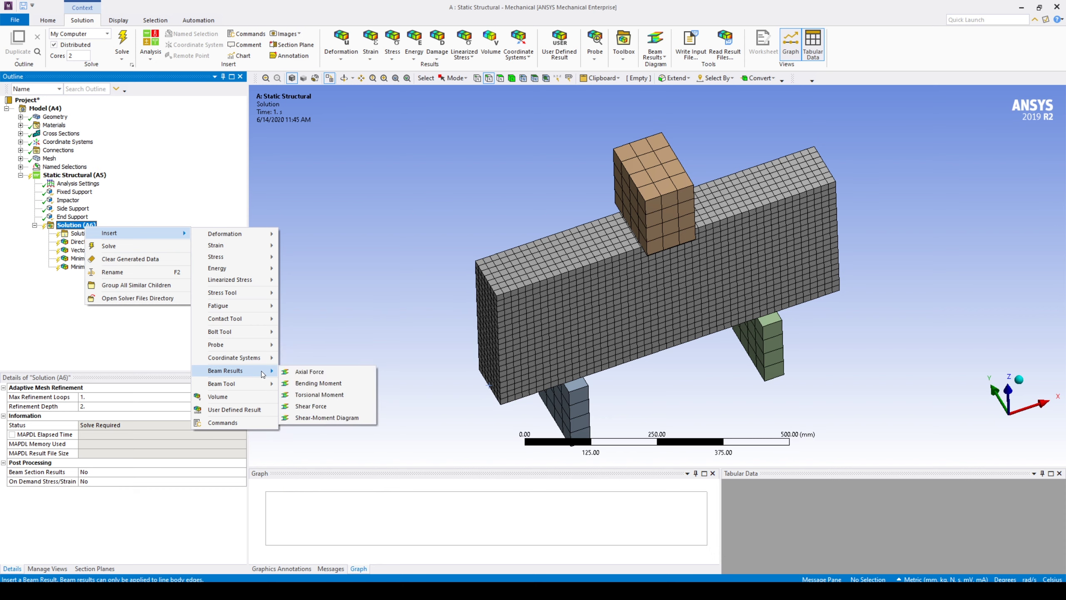
mouse_move(268, 346)
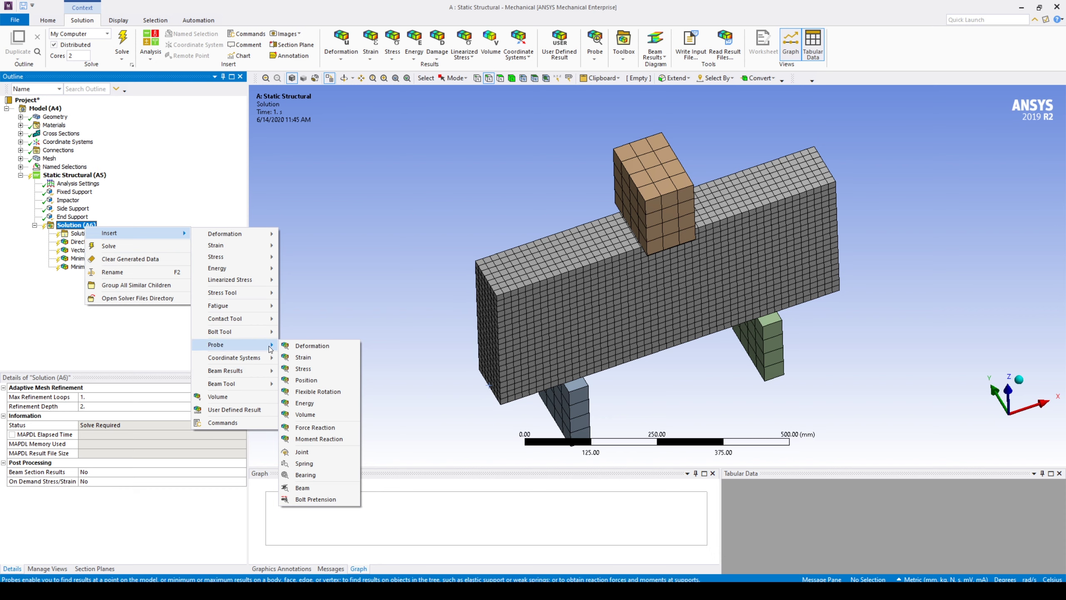
click(316, 427)
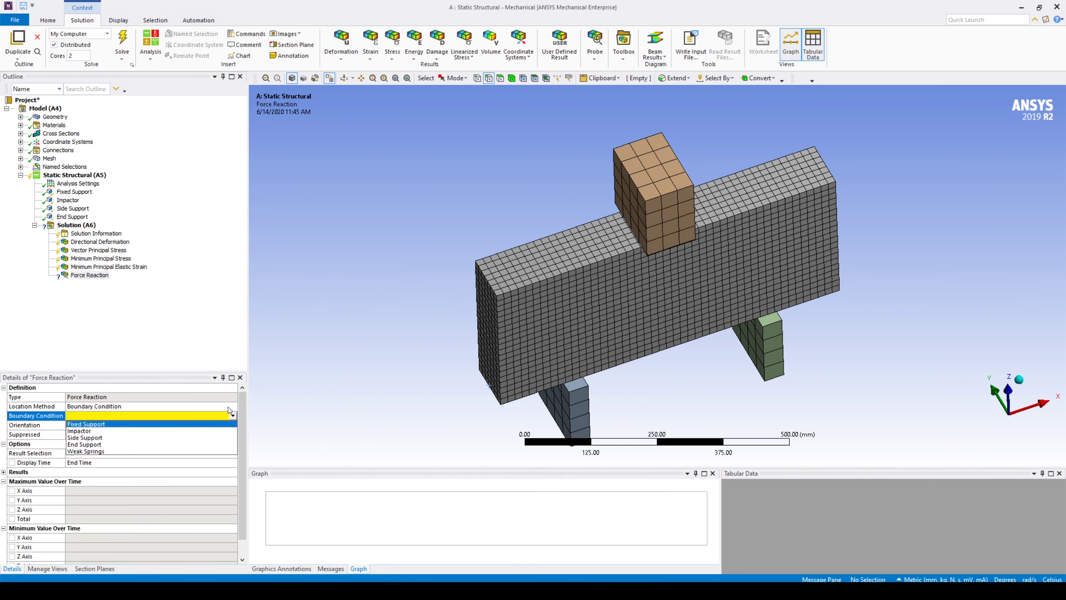
click(93, 431)
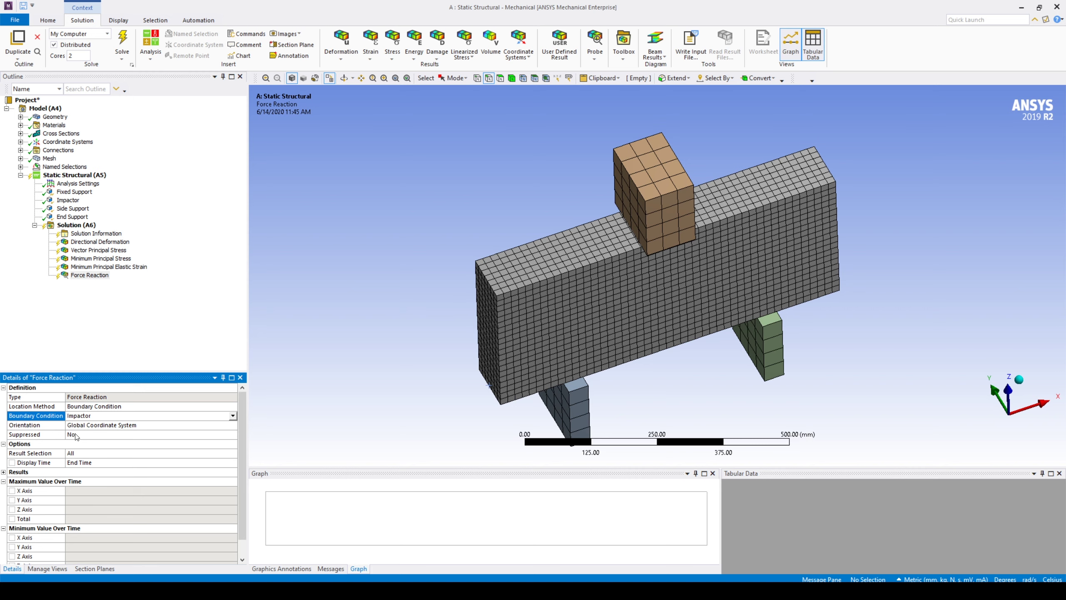
click(23, 6)
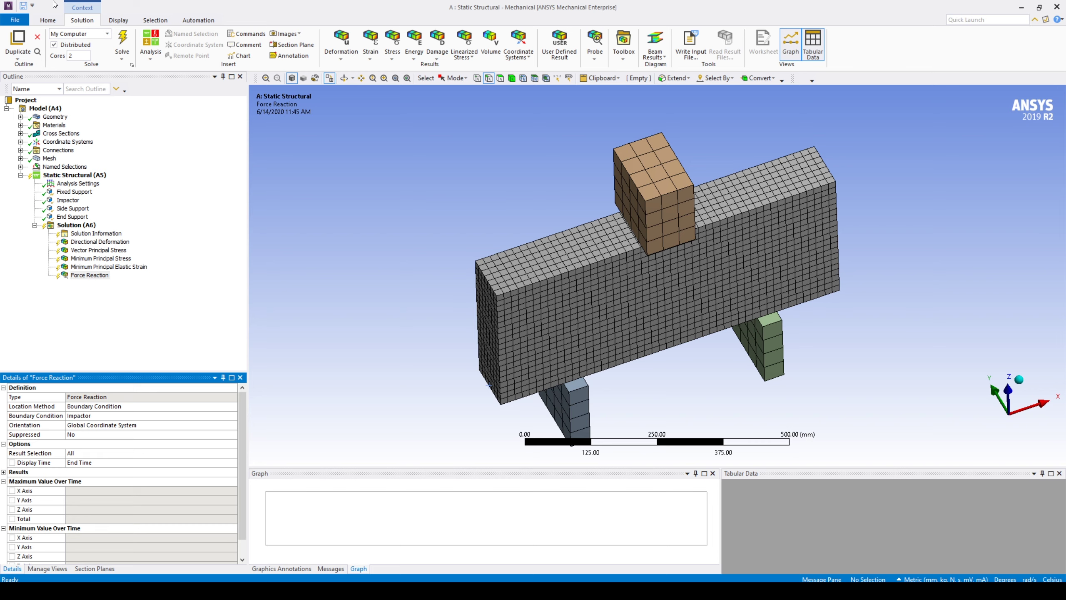
Step: Insert an APDL commands object under the Static Structural analysis
click(74, 175)
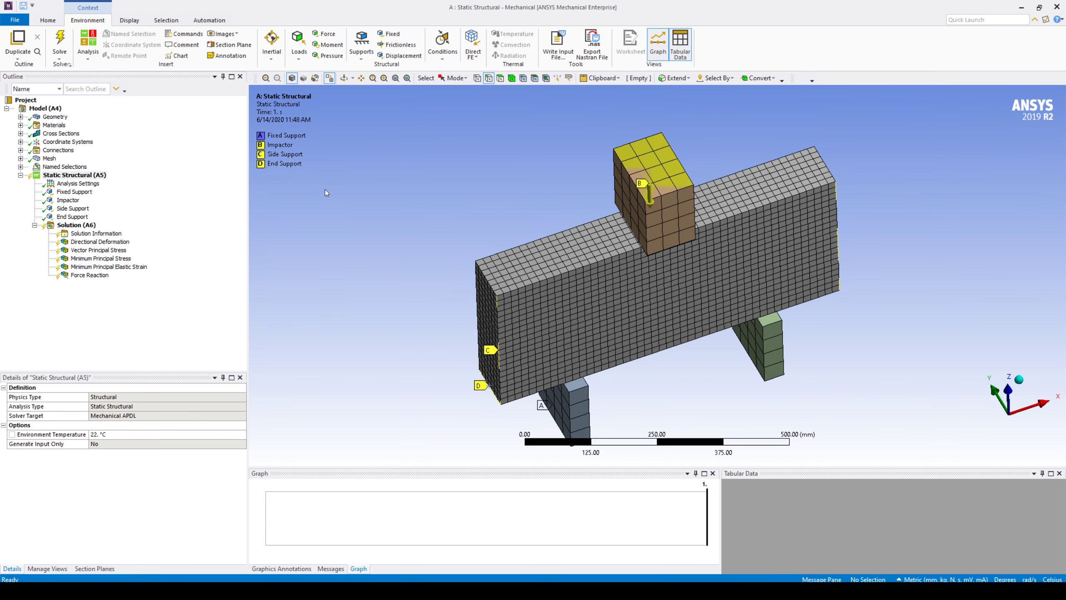
click(84, 176)
right_click(85, 176)
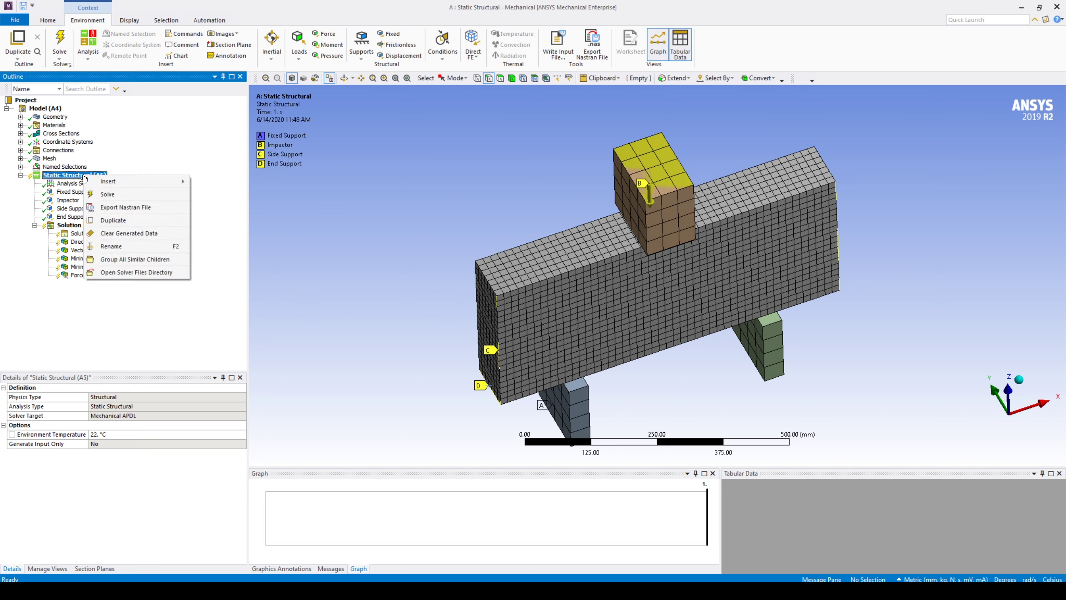
mouse_move(121, 183)
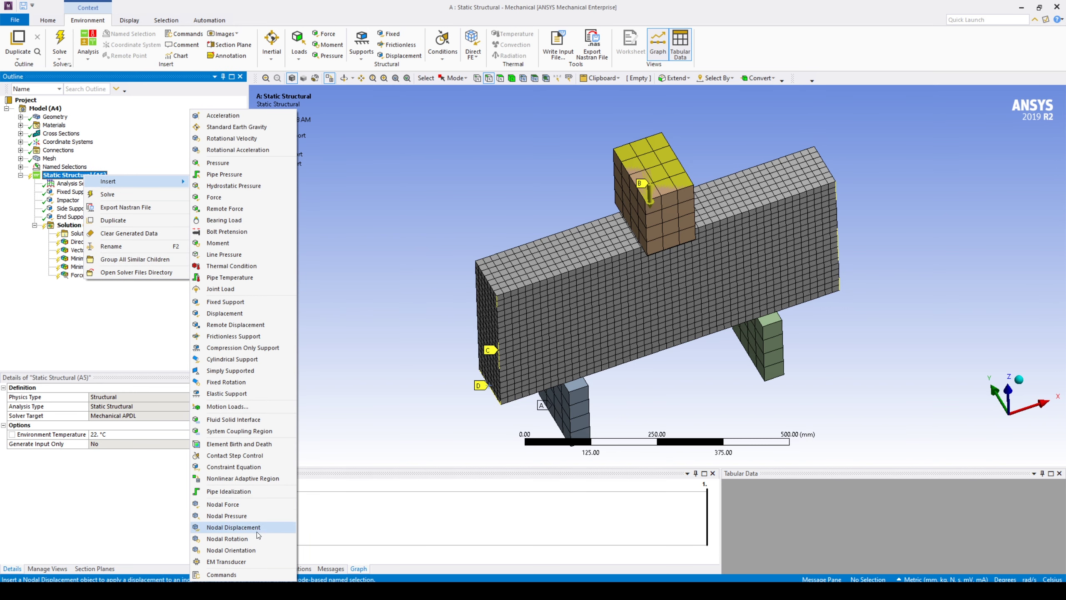
click(265, 574)
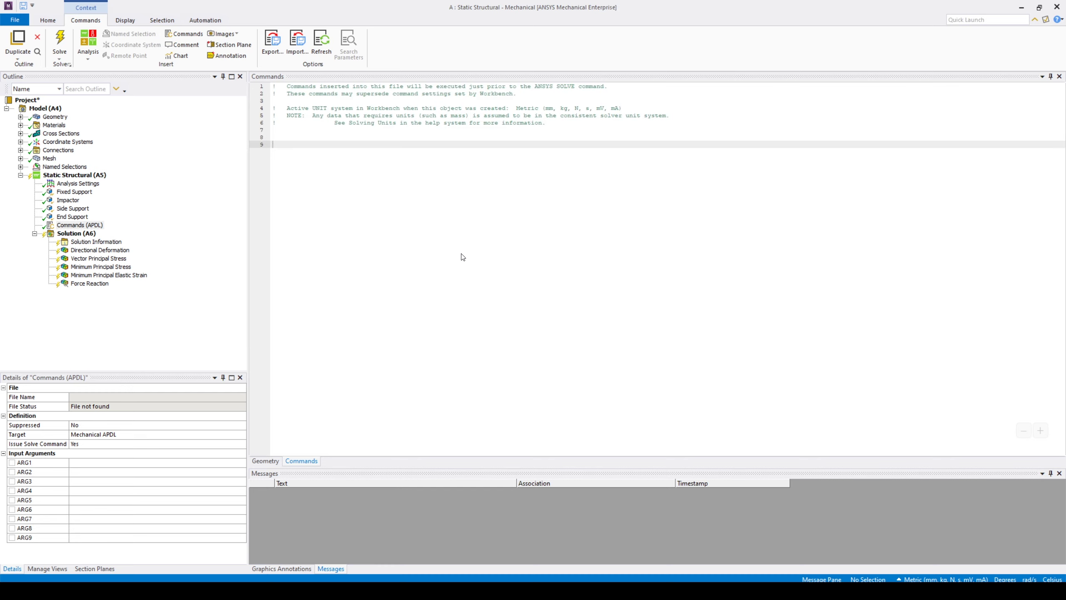
Step: Copy the entire SOLID65 Assignment.txt script from EditPlus and paste it into the new commands object in Mechanical
mouse_move(219, 591)
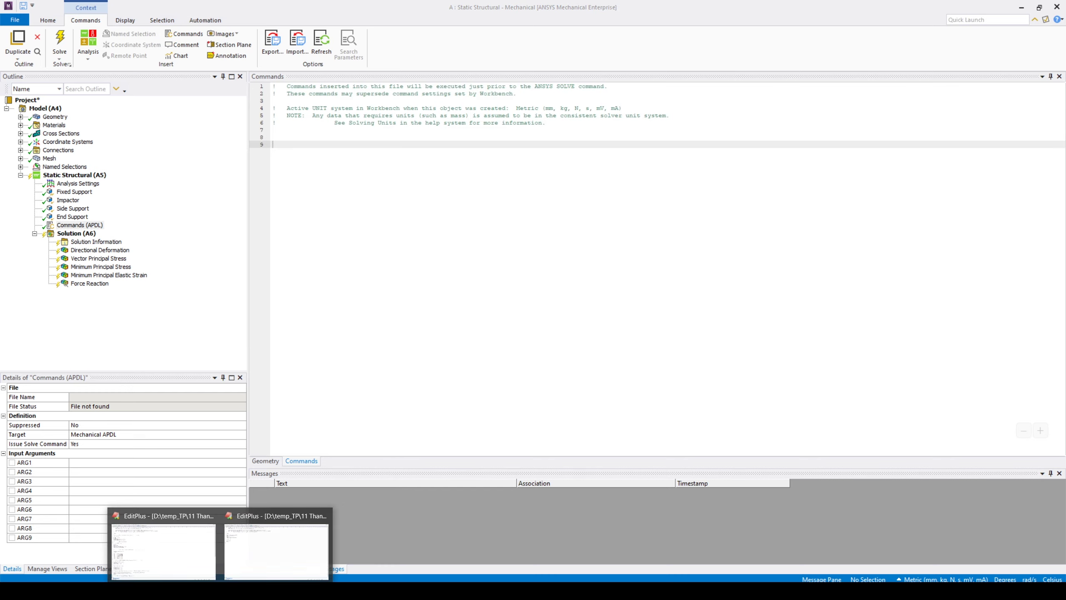
click(163, 564)
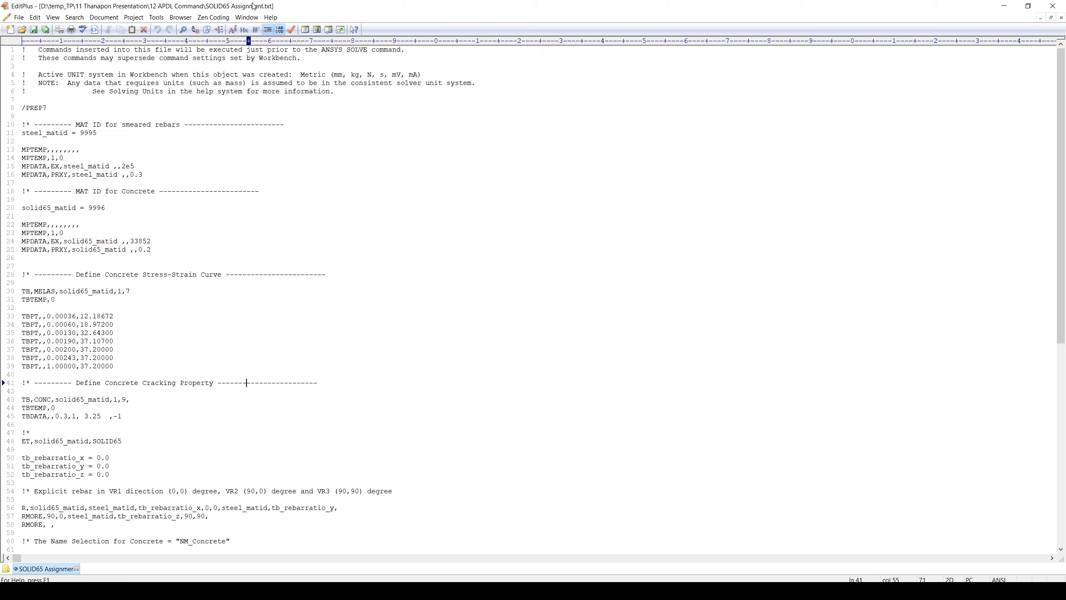
click(255, 156)
key(ctrl+a)
right_click(180, 80)
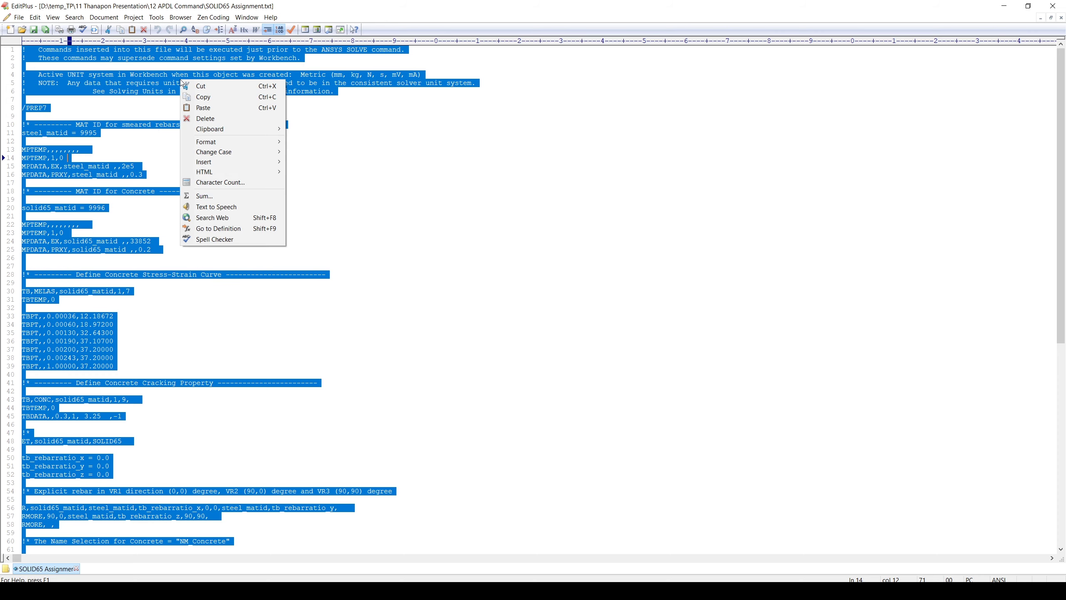
click(203, 98)
key(alt+Tab)
right_click(365, 200)
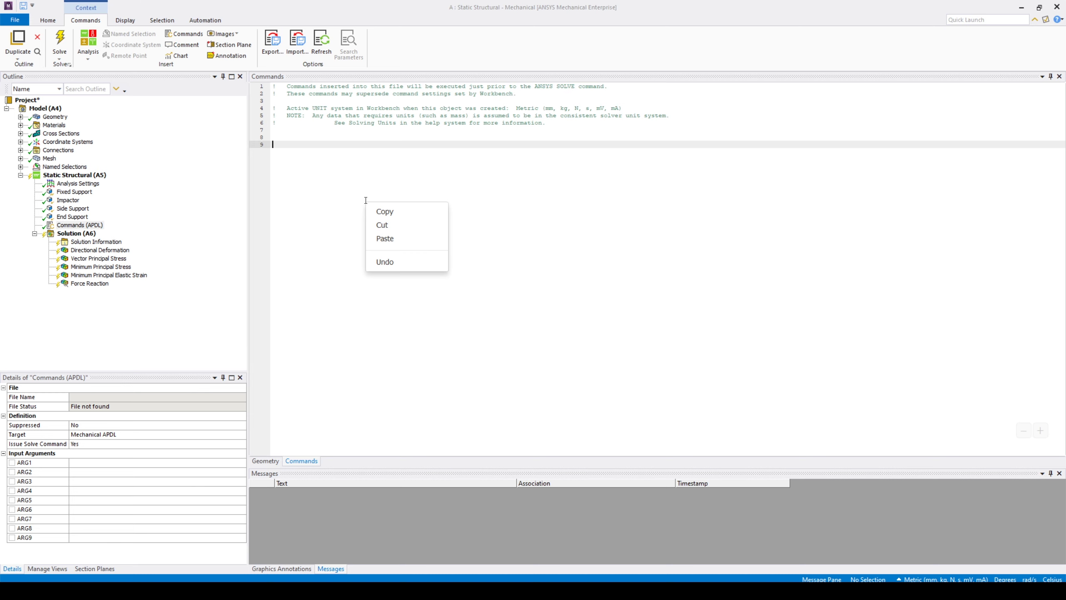
click(399, 241)
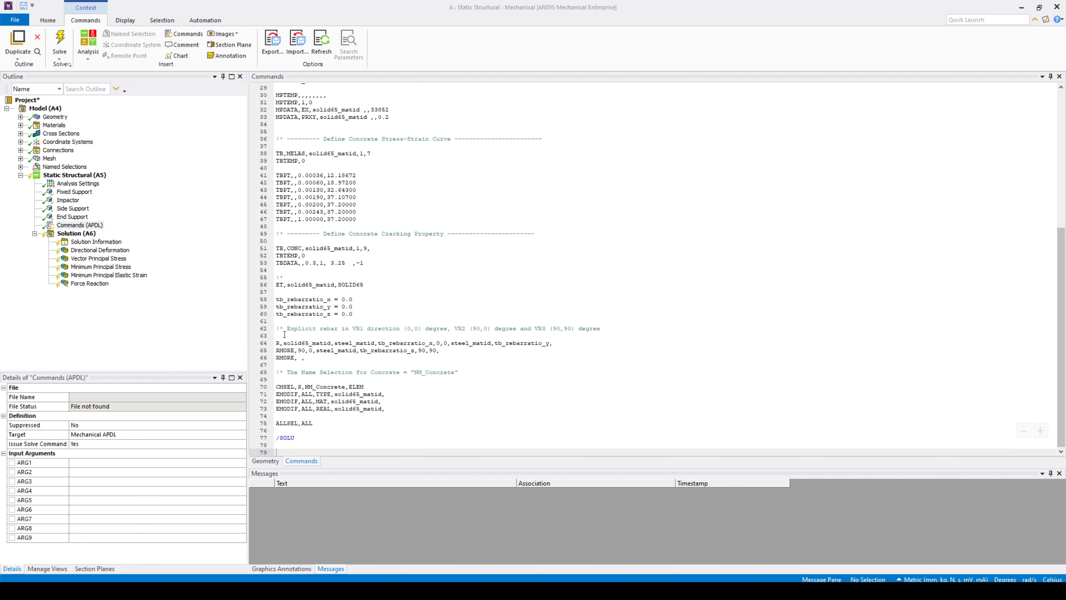
scroll(473, 404, up, 9)
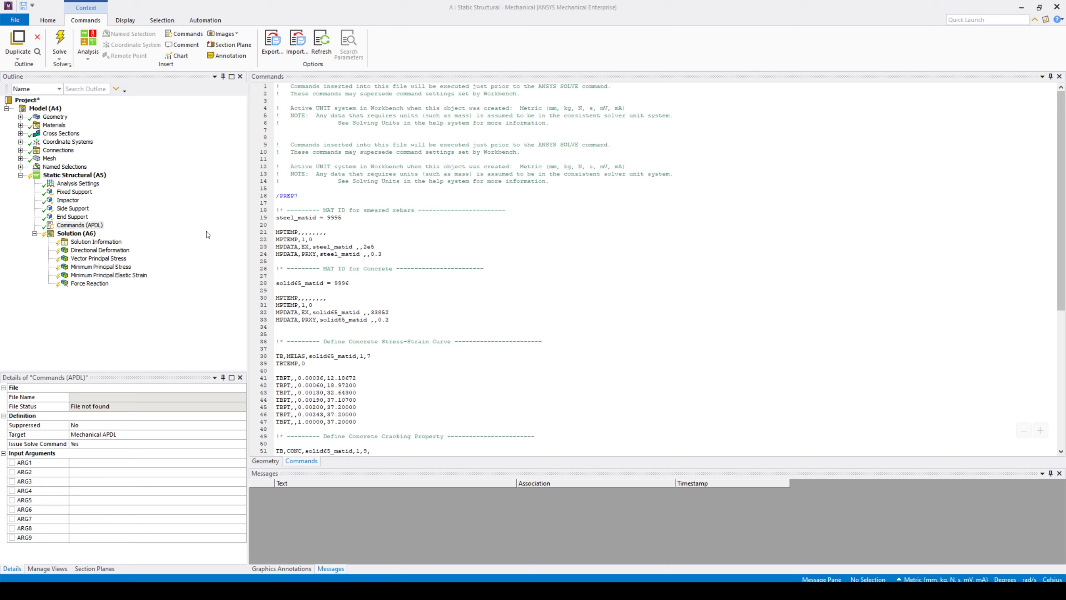
Step: Rename the commands object holding the concrete material script as SOLID65 Assignment
right_click(84, 227)
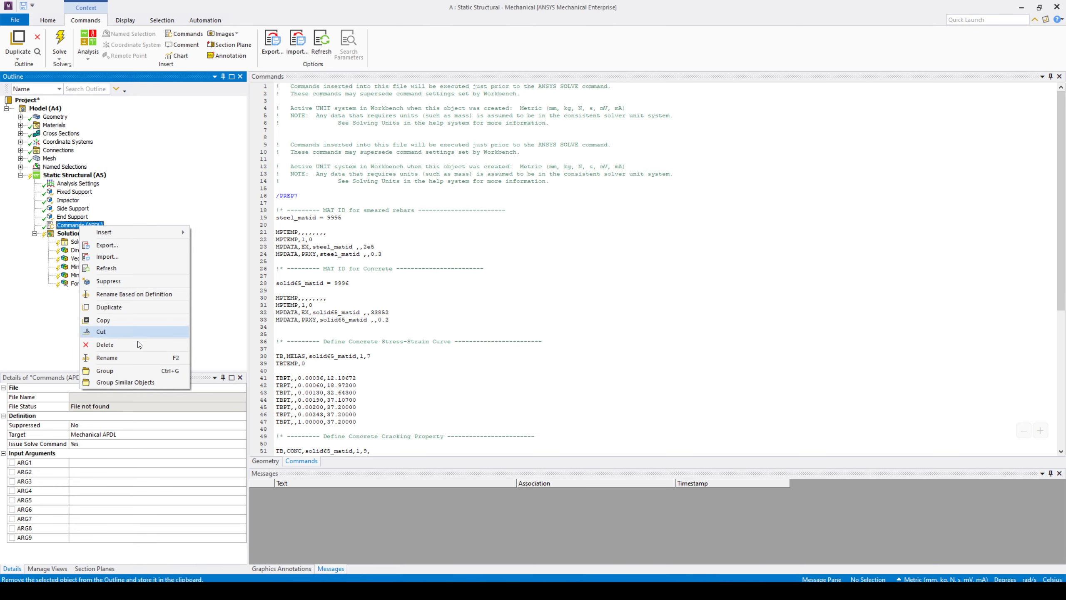
click(131, 359)
text(SO)
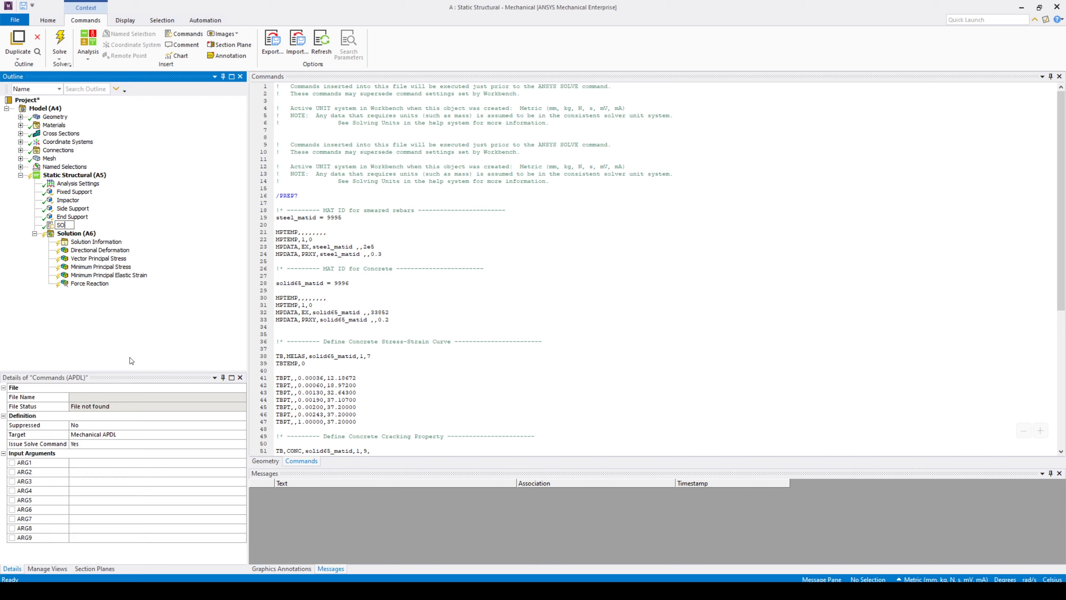
text(LID65 Assignment)
key(Return)
Step: Insert a second APDL commands object under the Static Structural analysis
click(99, 177)
right_click(101, 177)
mouse_move(134, 186)
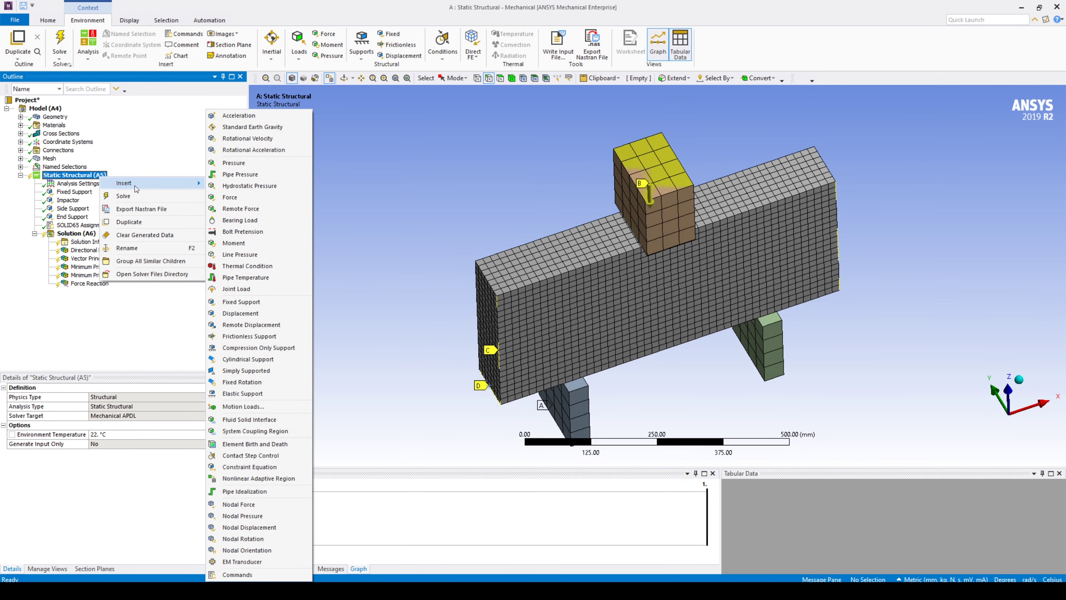
click(285, 573)
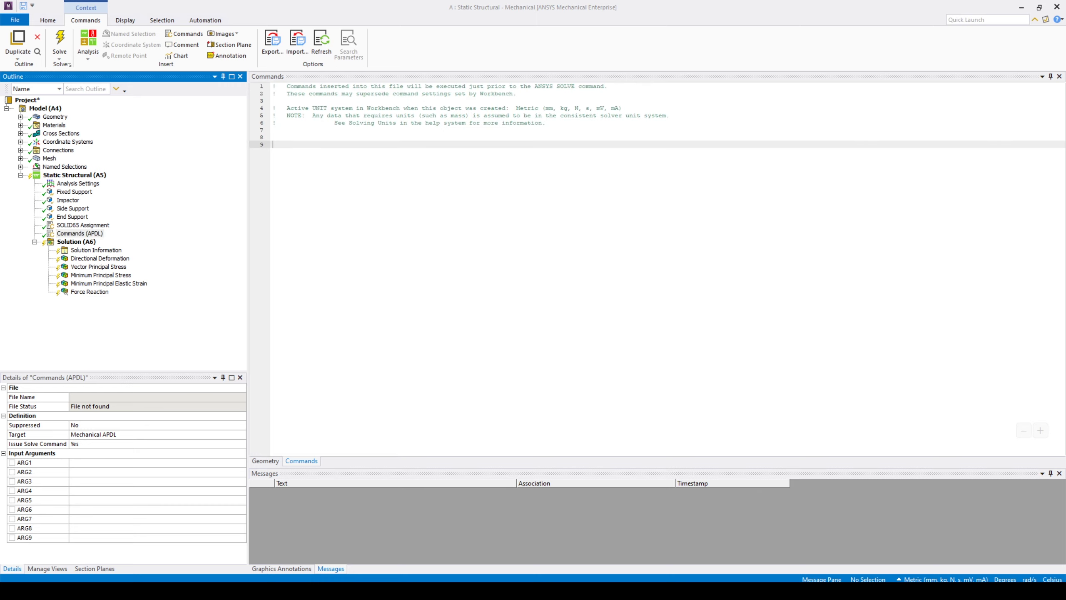
Step: Copy the entire CEINTF.txt script from EditPlus and paste it into the second commands object in Mechanical
mouse_move(241, 573)
click(261, 546)
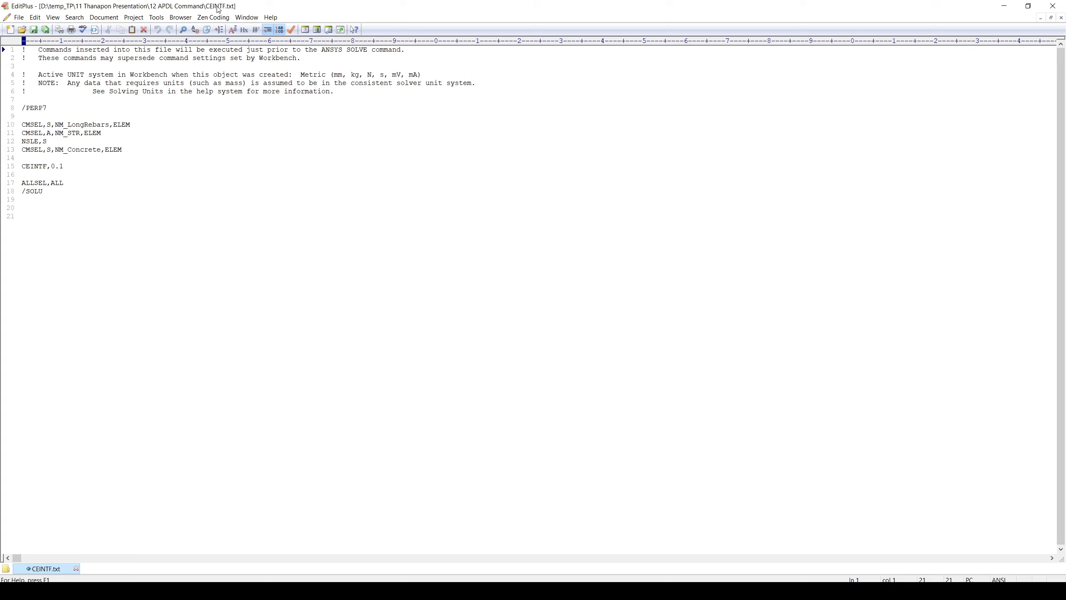
click(214, 232)
key(ctrl+a)
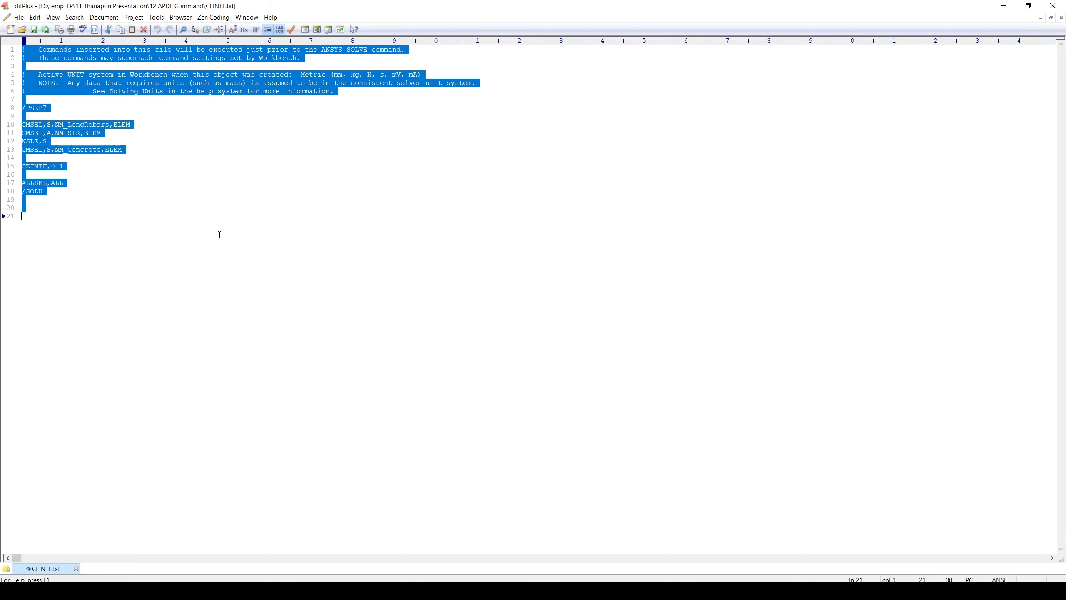
right_click(186, 90)
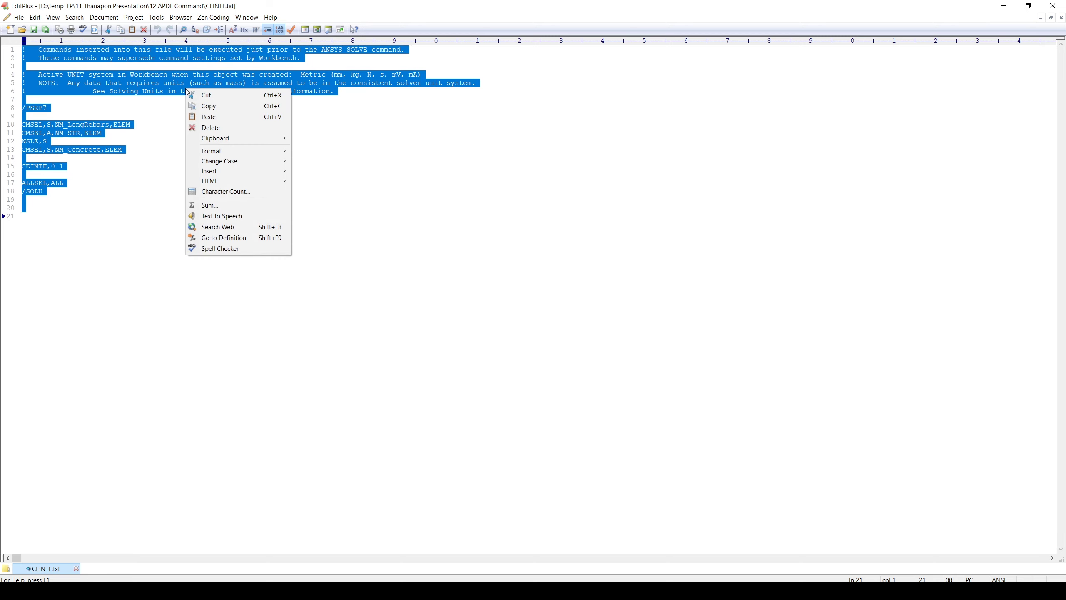
click(209, 106)
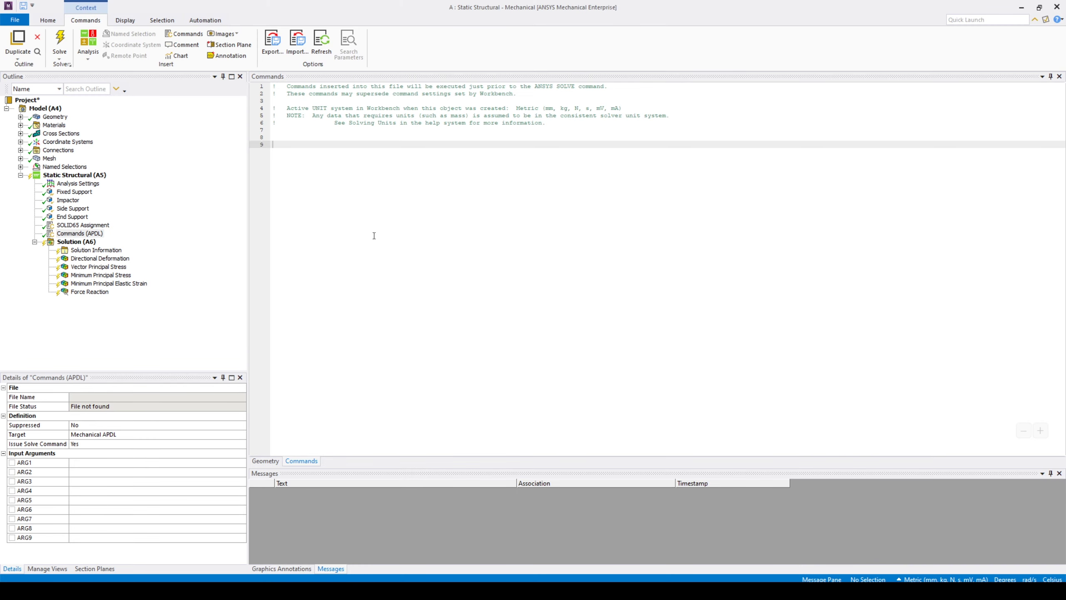
click(367, 186)
right_click(366, 187)
click(397, 223)
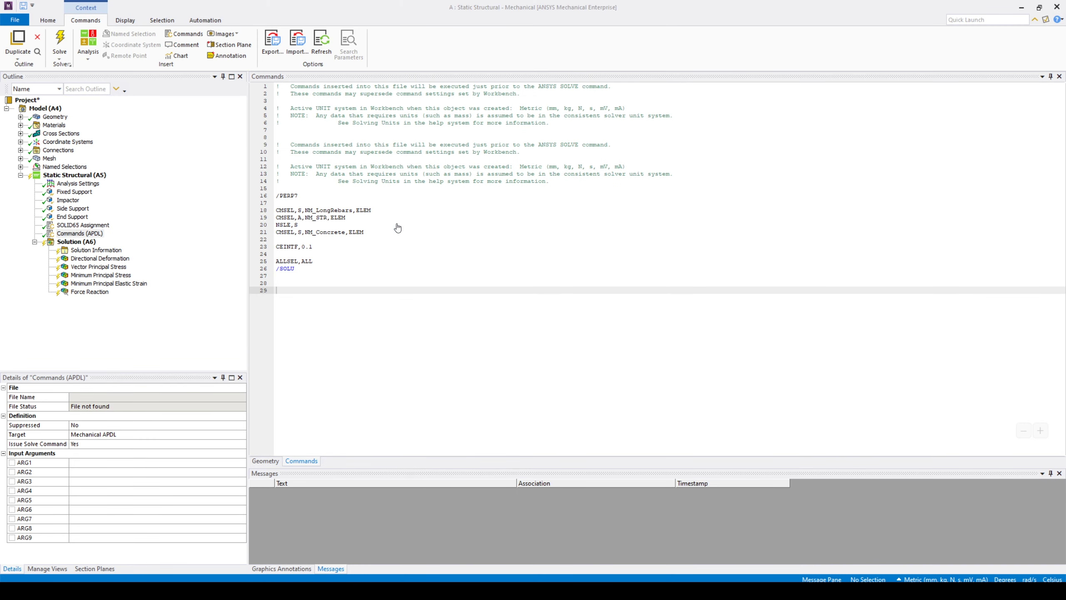
Step: Rename the second commands object as CEINTF
right_click(100, 234)
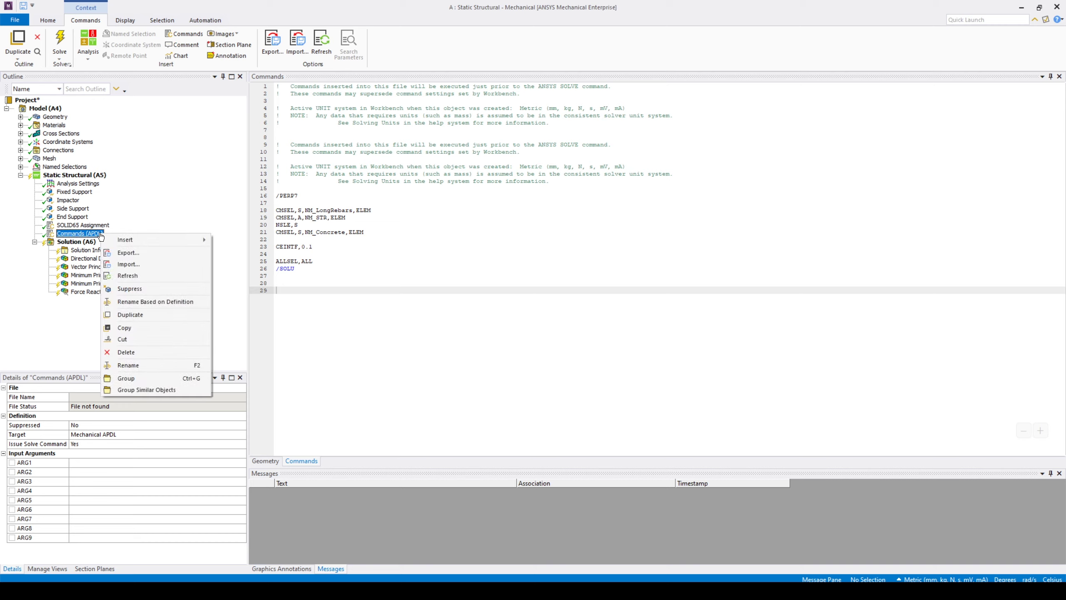
click(137, 363)
text(CEINTF)
key(Return)
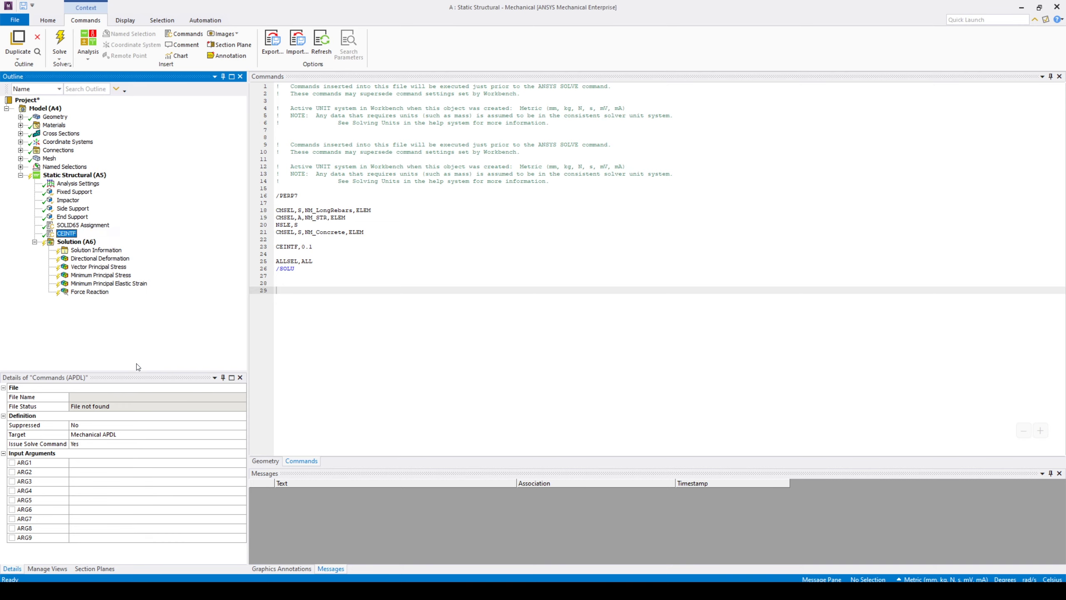
Step: Solve the Static Structural analysis
click(75, 176)
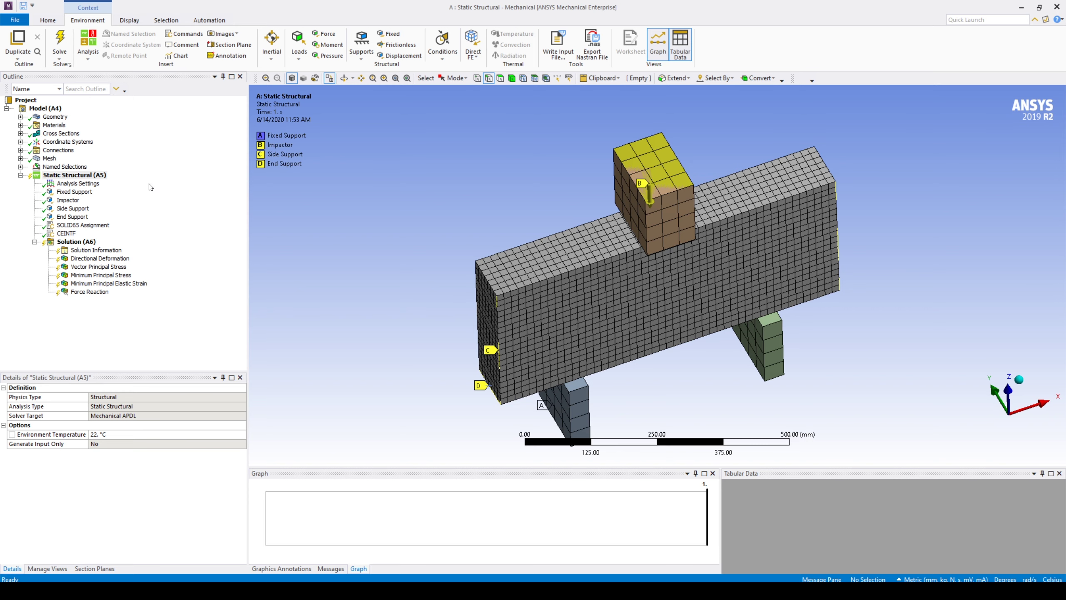
click(93, 176)
right_click(93, 176)
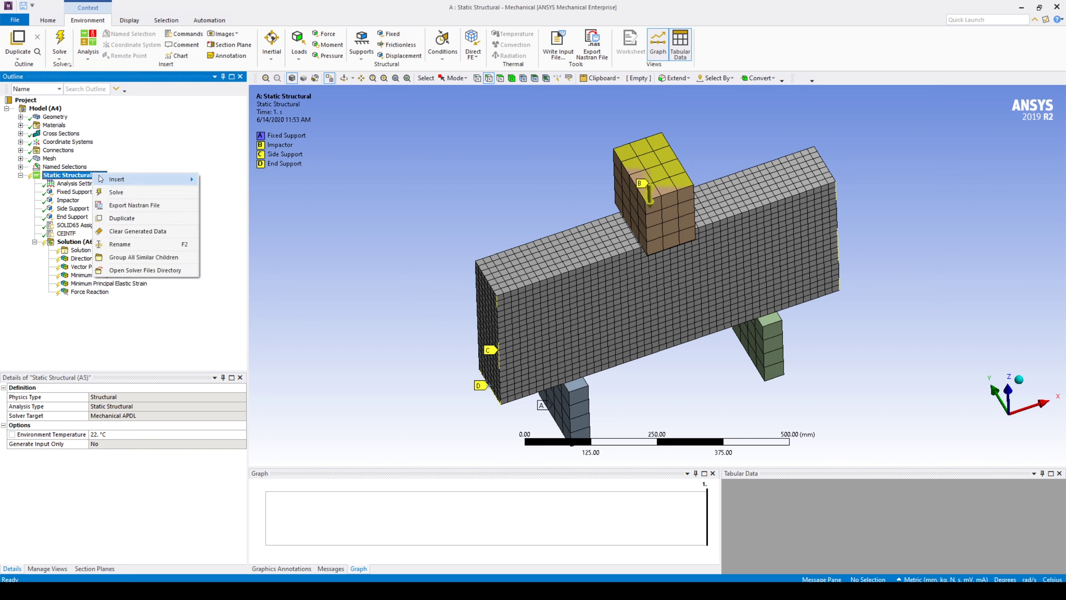
click(136, 193)
Step: Set the solution information output to Force Convergence while the solver runs
click(101, 250)
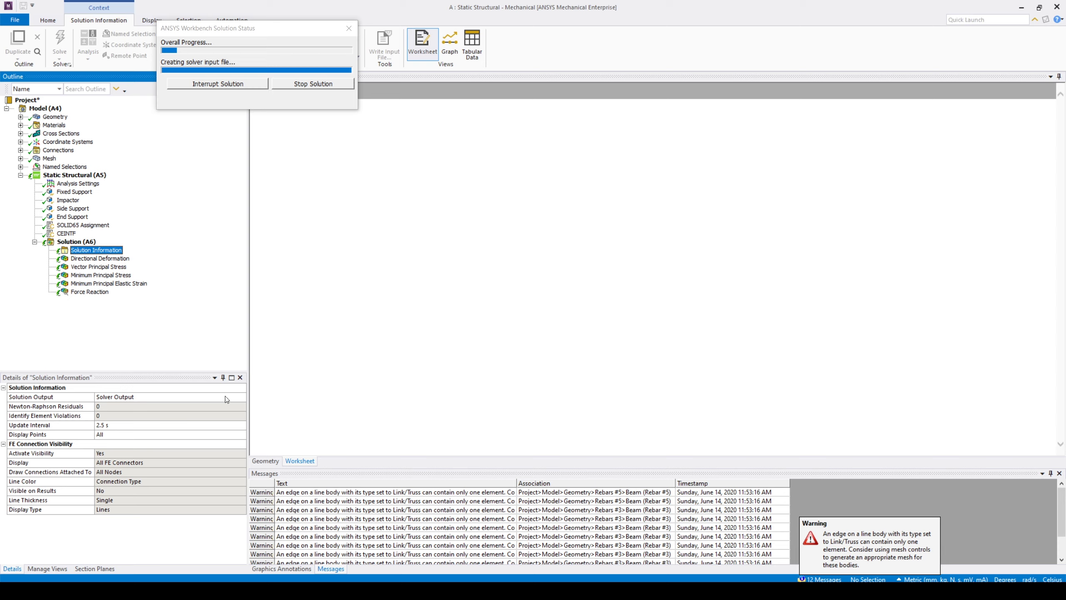
click(241, 398)
click(168, 415)
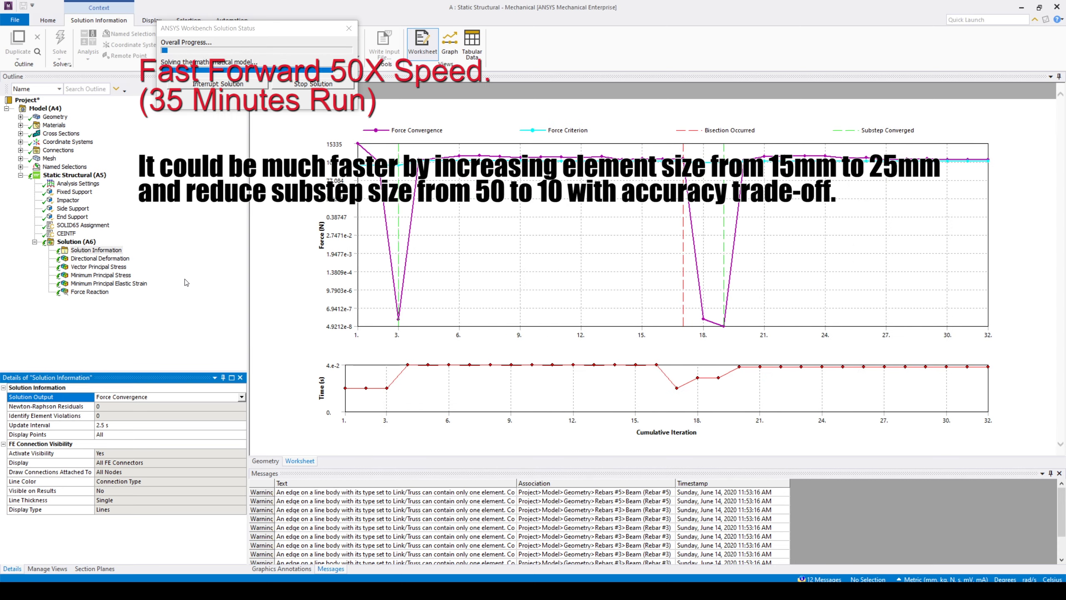